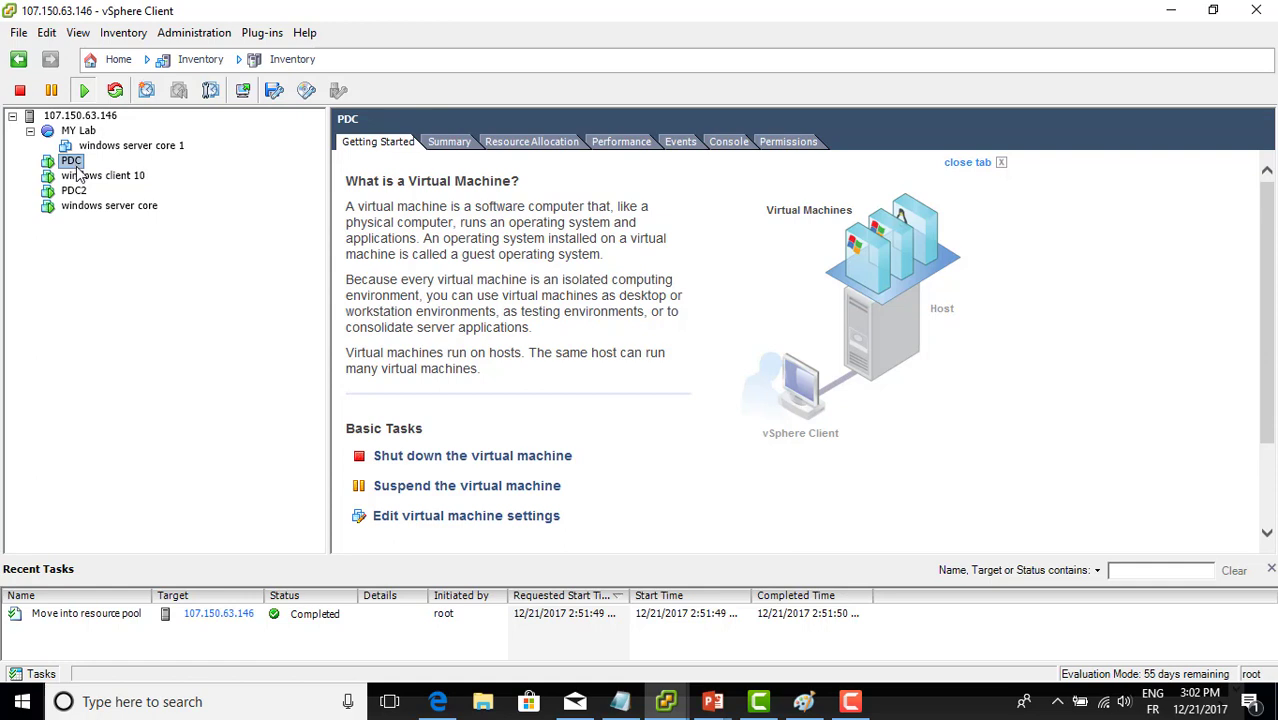
Compare the windows client 10 and PDC overviews, then show host 107.150.63.146's networking configuration
left_click(79, 176)
left_click(72, 161)
left_click(79, 180)
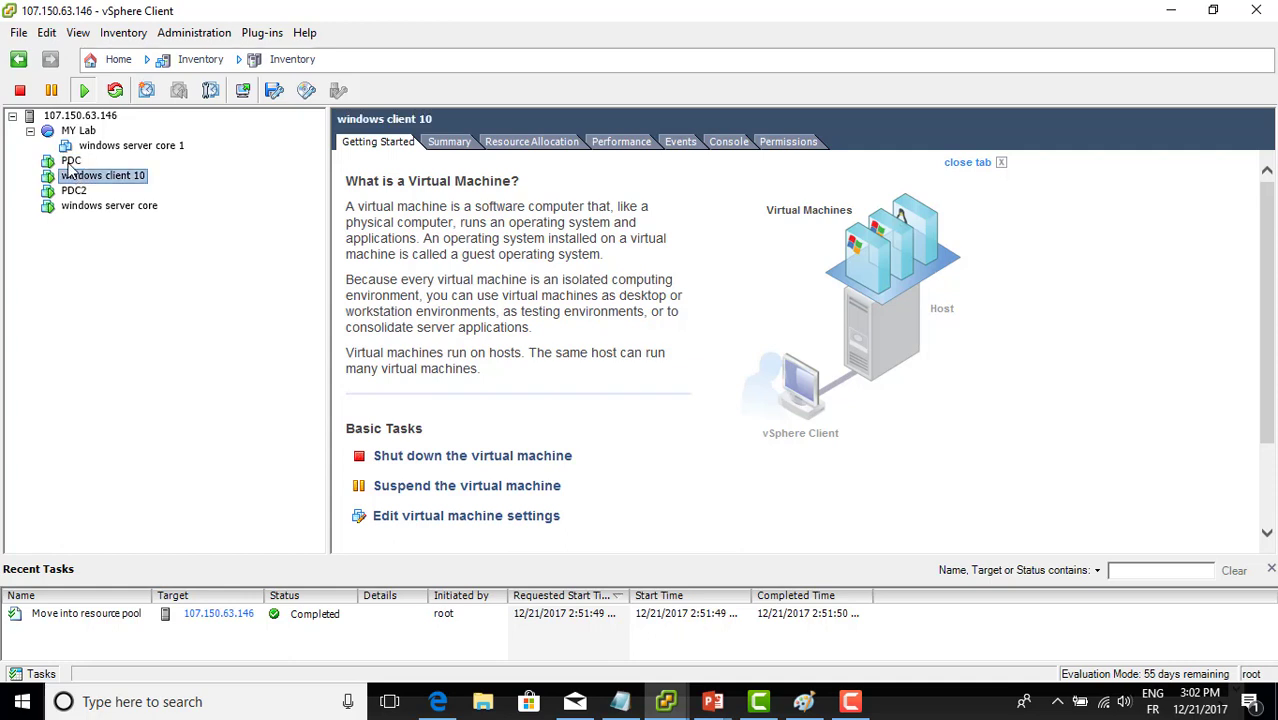
left_click(71, 161)
left_click(78, 177)
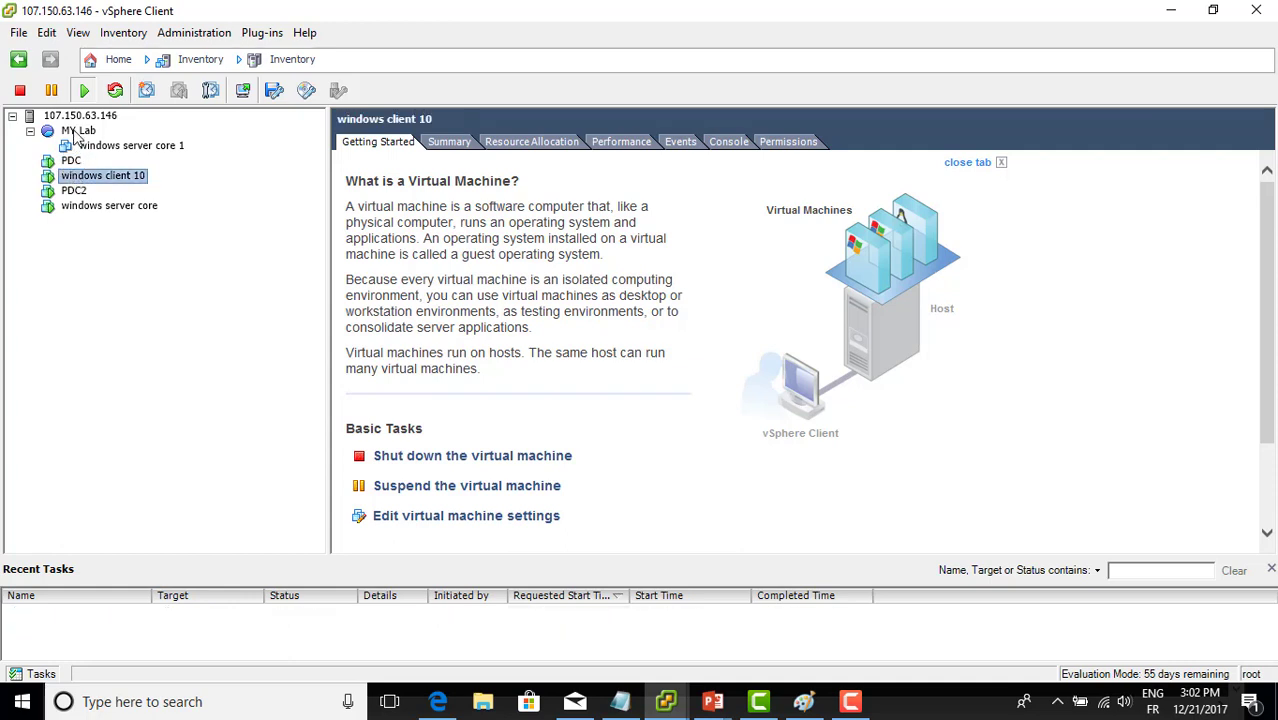
left_click(72, 162)
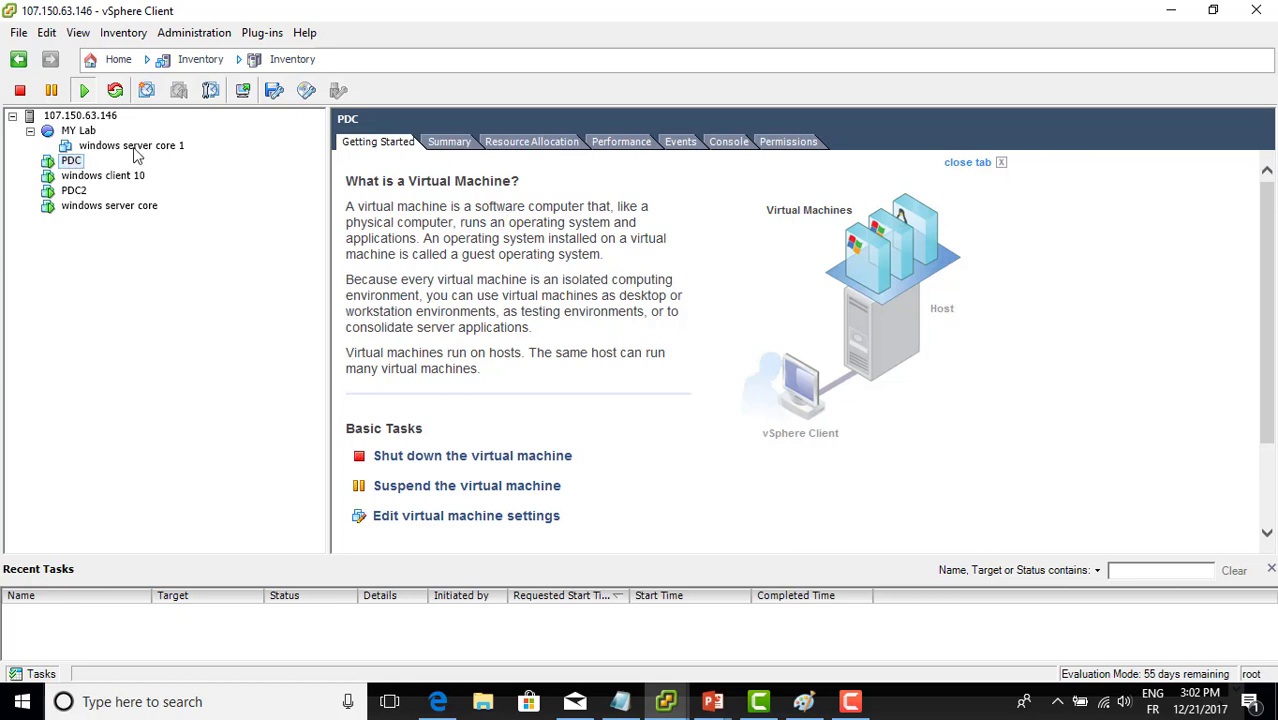
left_click(93, 117)
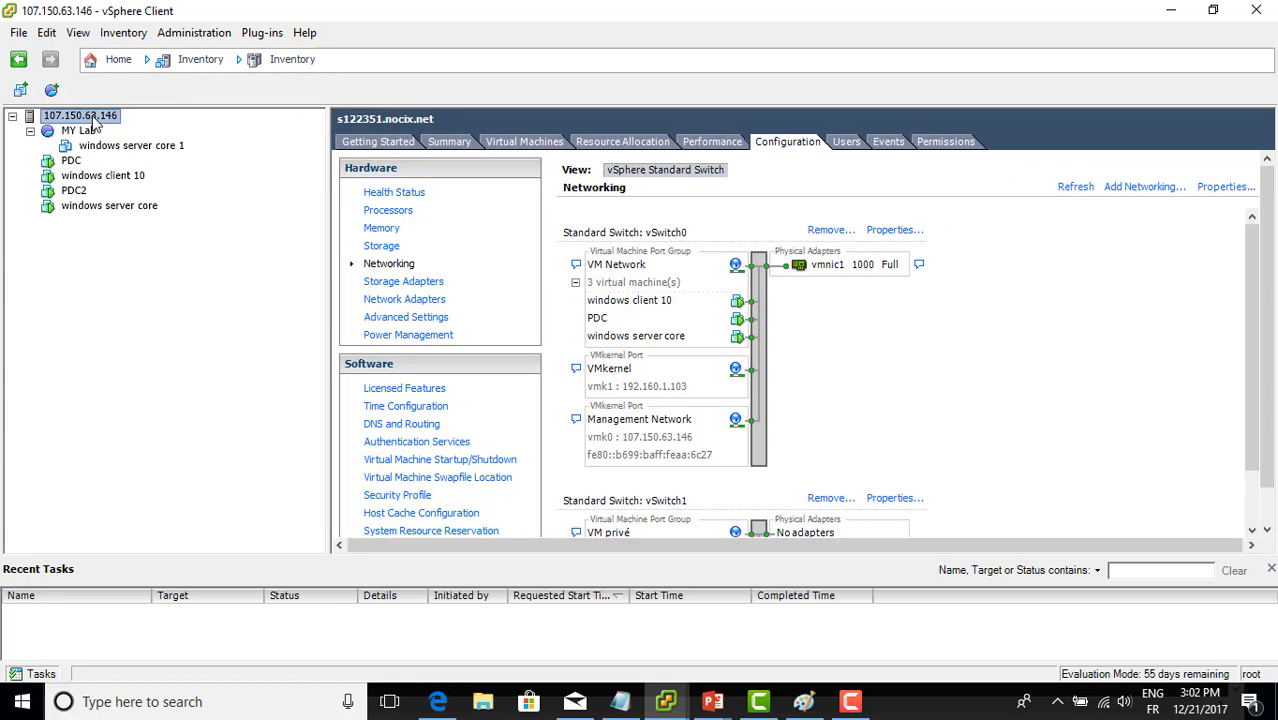
Review the host's Health Status, Processors, Memory, Storage and Networking pages, then select PDC
left_click(693, 143)
left_click(788, 145)
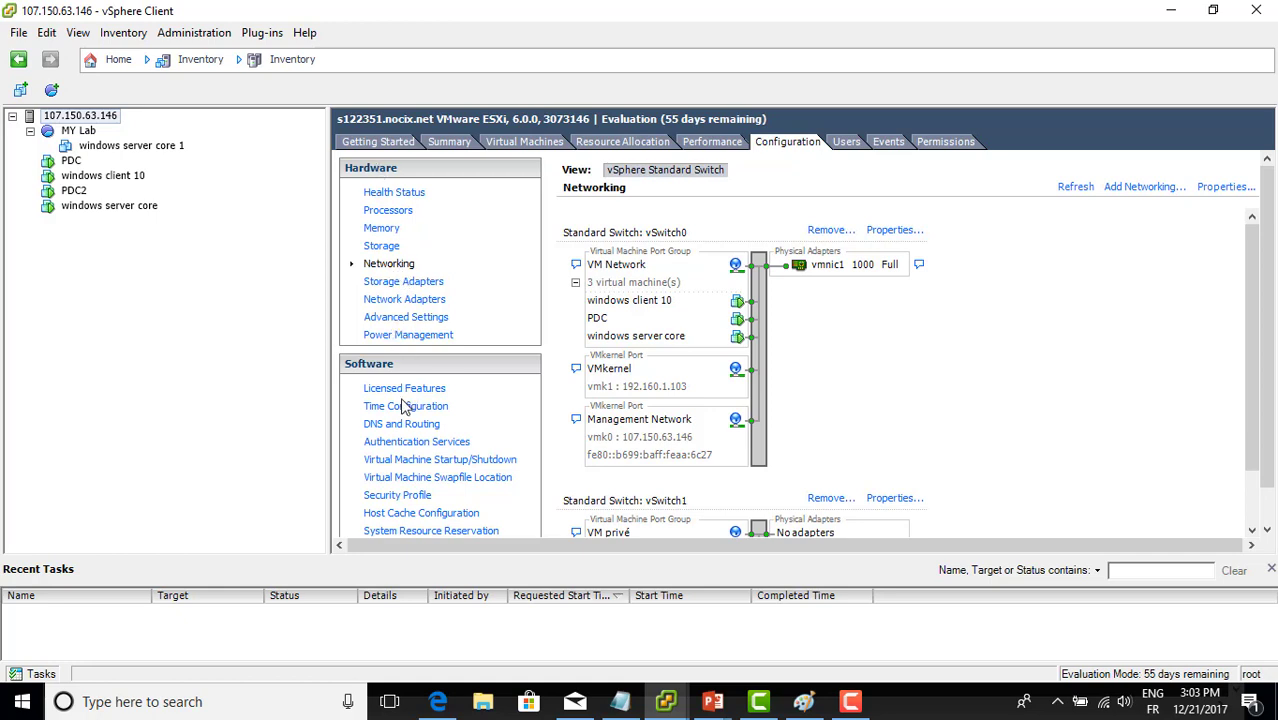
left_click(396, 194)
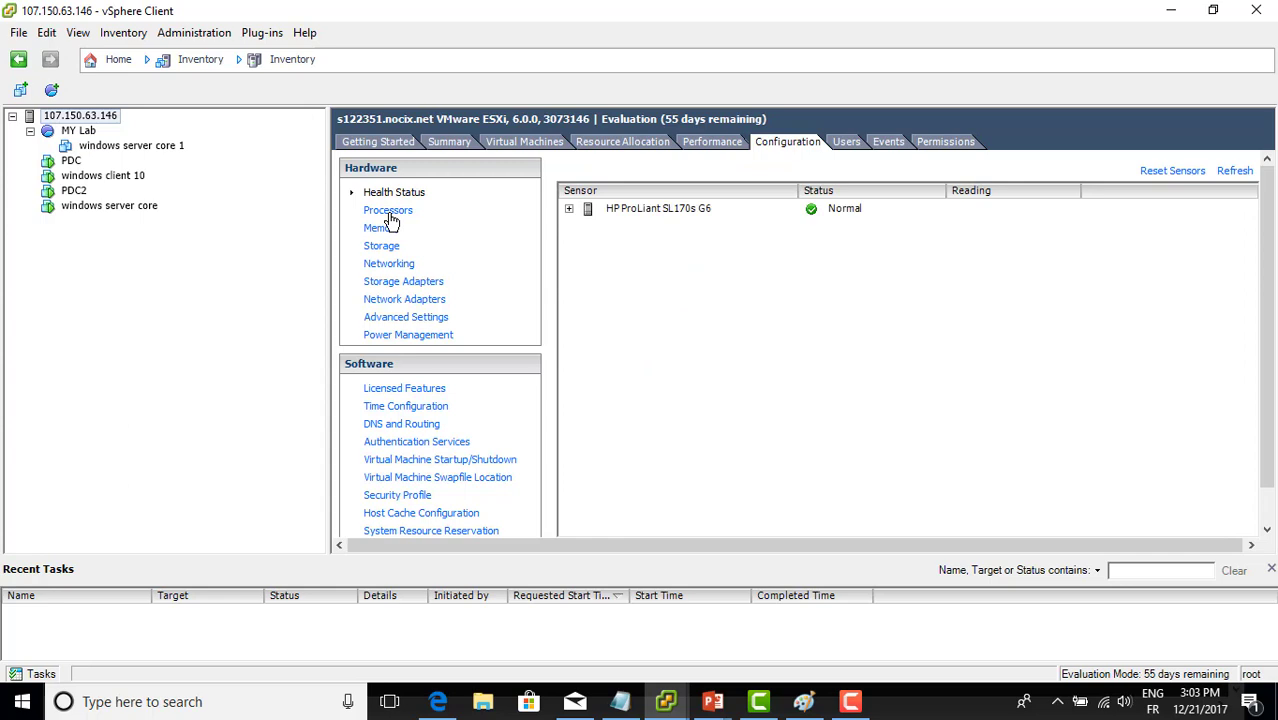
left_click(390, 216)
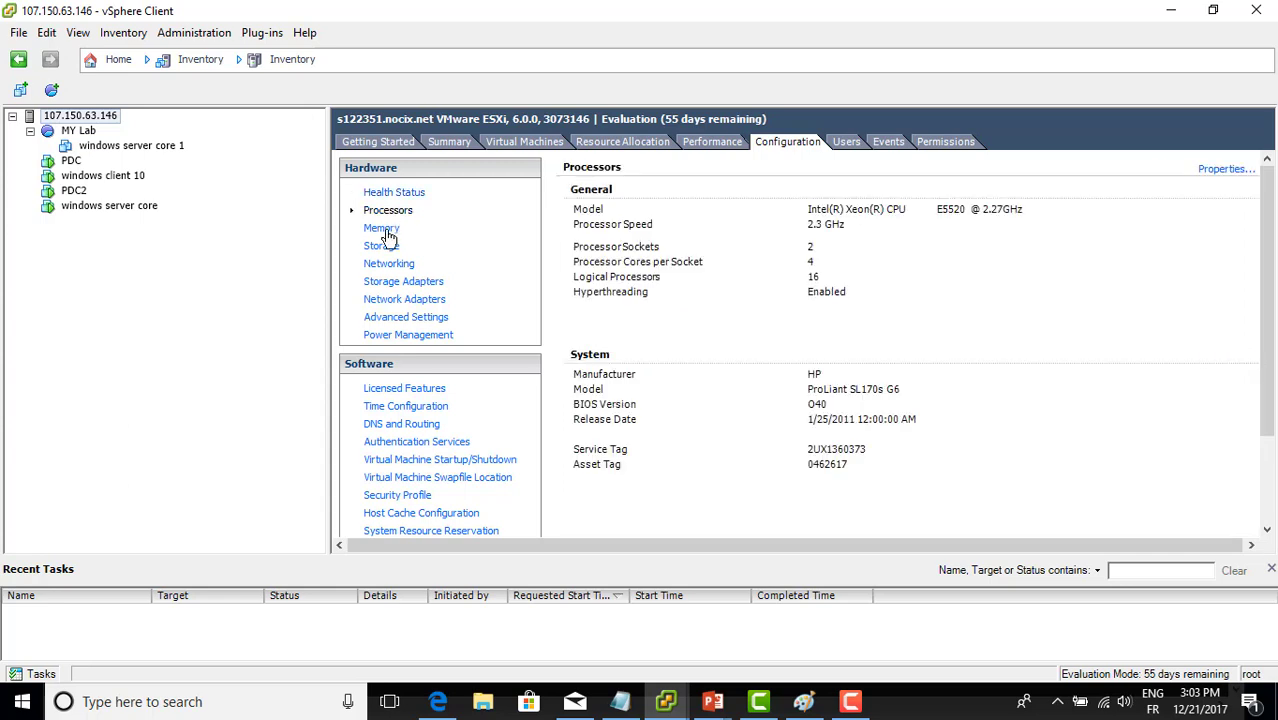
left_click(388, 232)
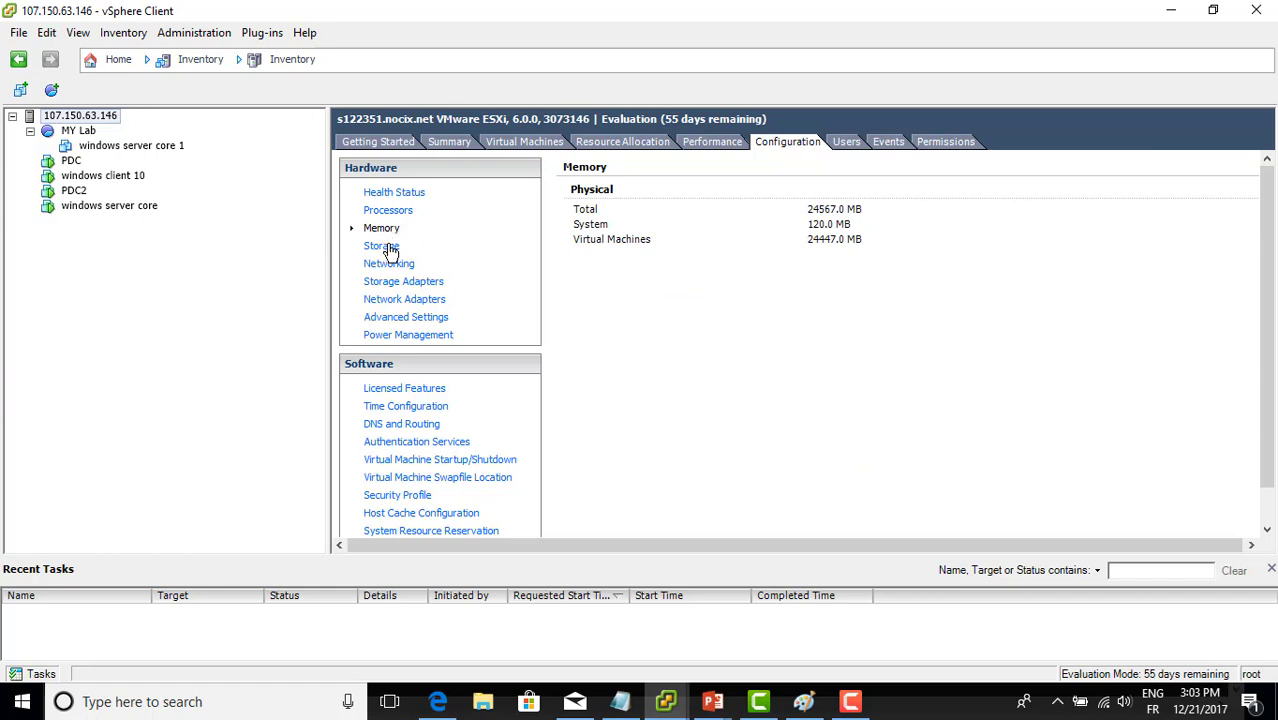
left_click(388, 247)
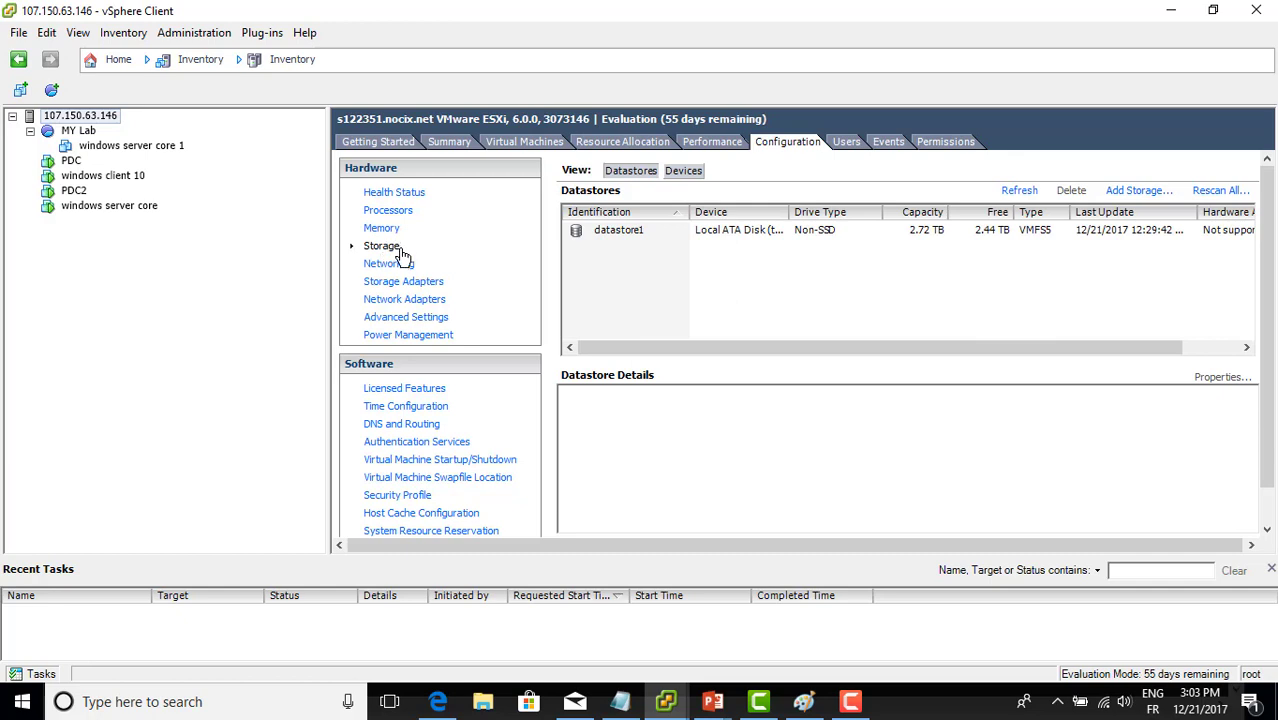
left_click(399, 264)
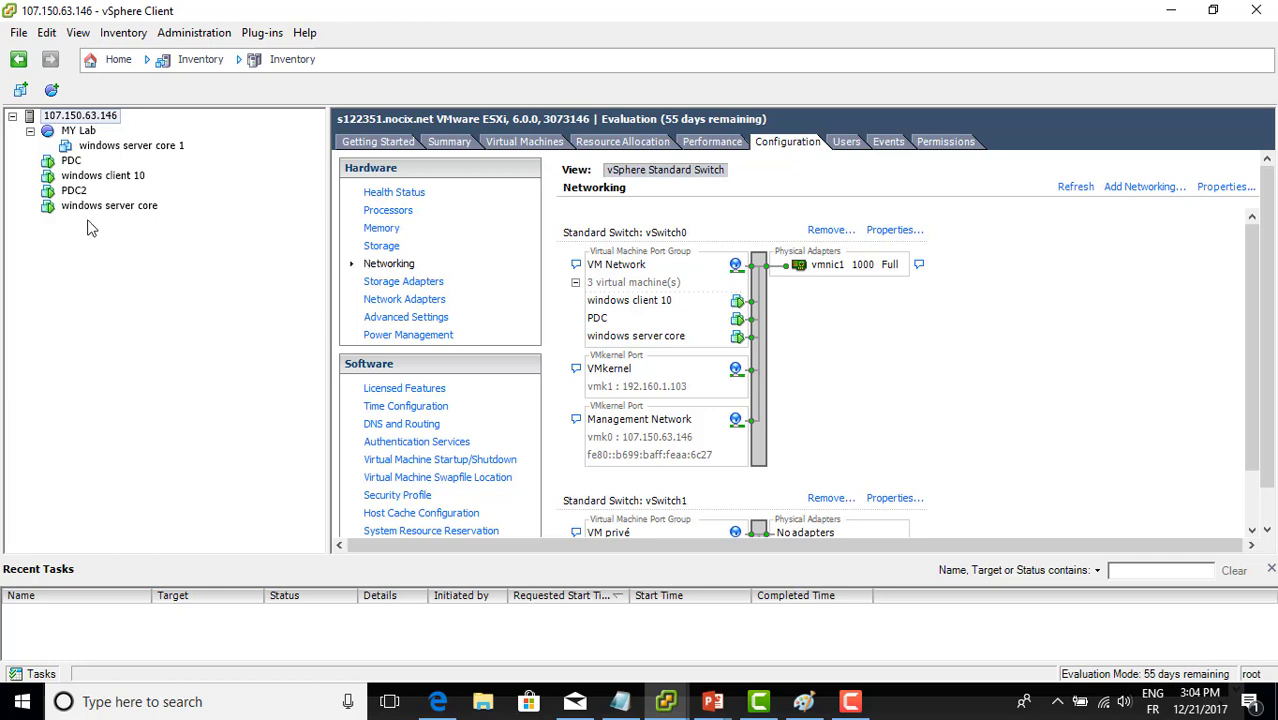
left_click(70, 161)
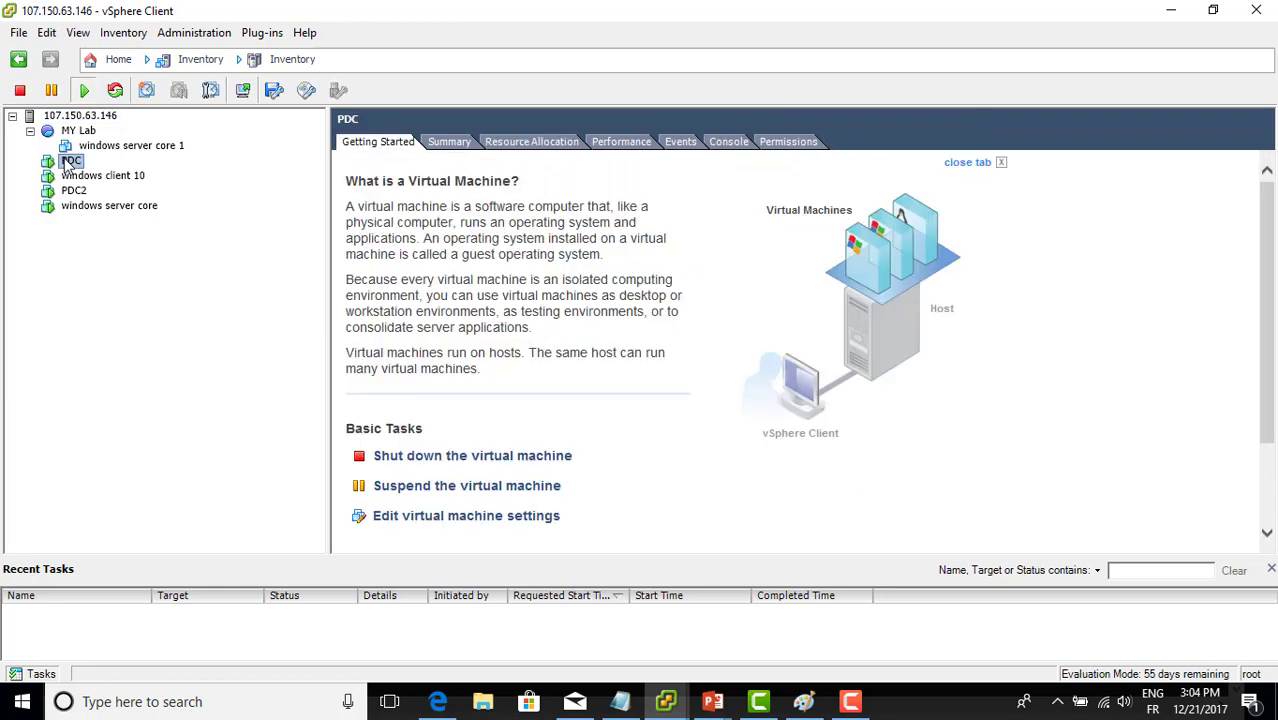
In PDC's Edit Settings, keep Network adapter 2 on VM Network and apply the change
right_click(68, 164)
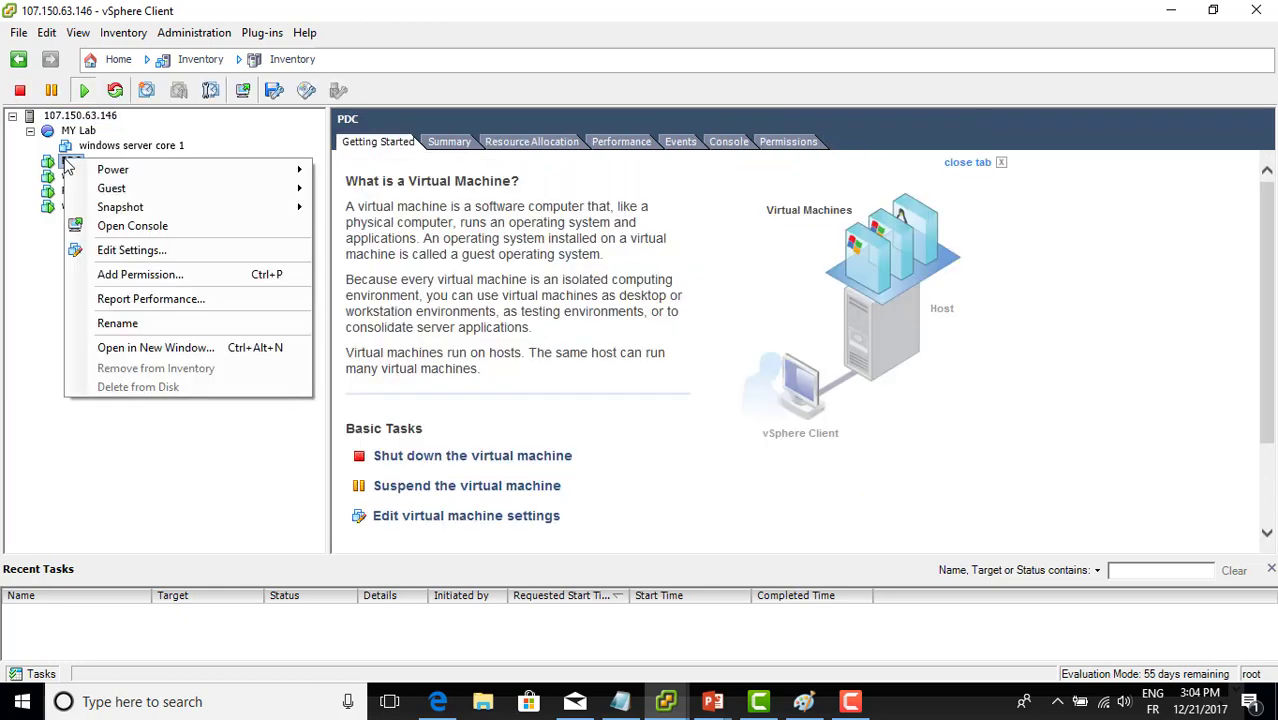
left_click(131, 252)
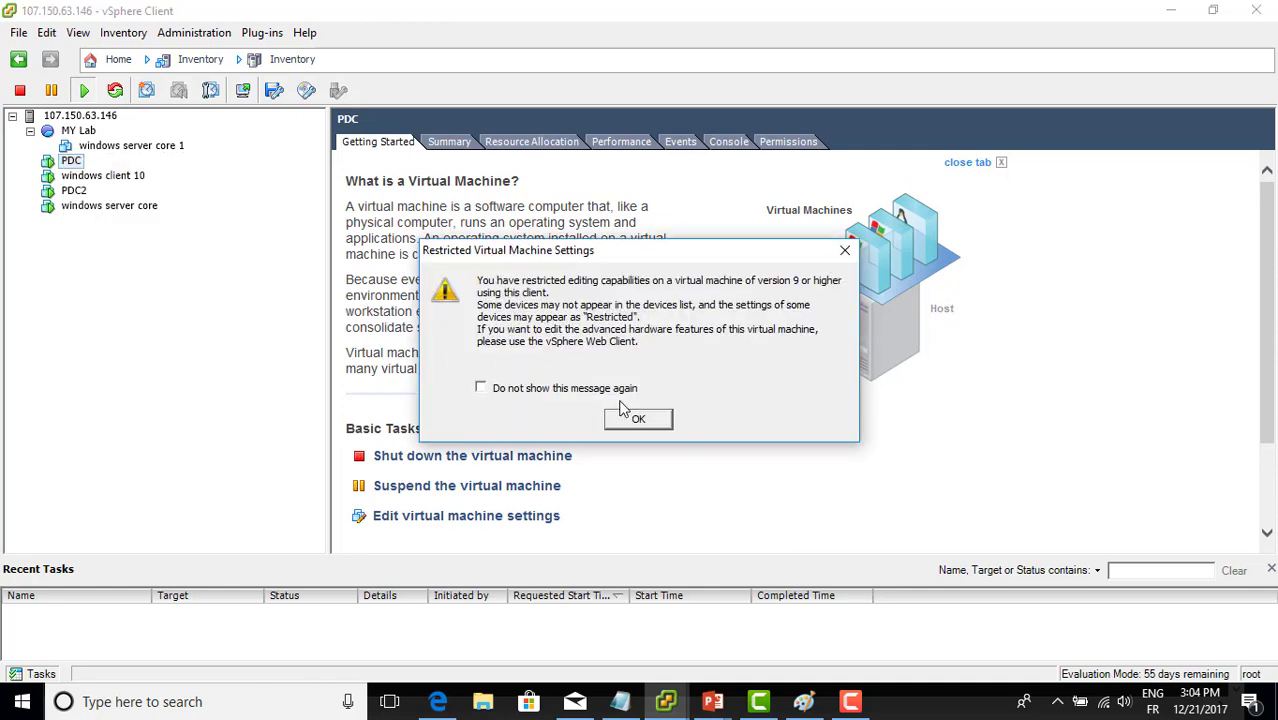
left_click(637, 420)
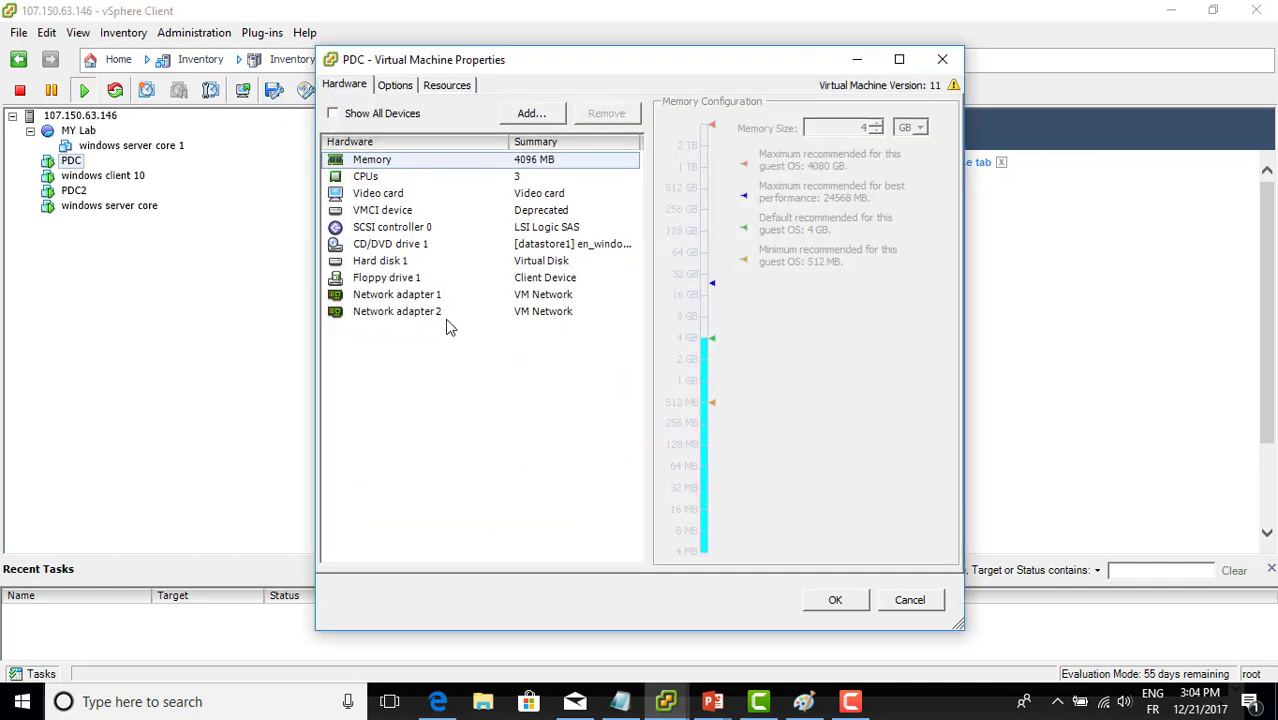
left_click(429, 314)
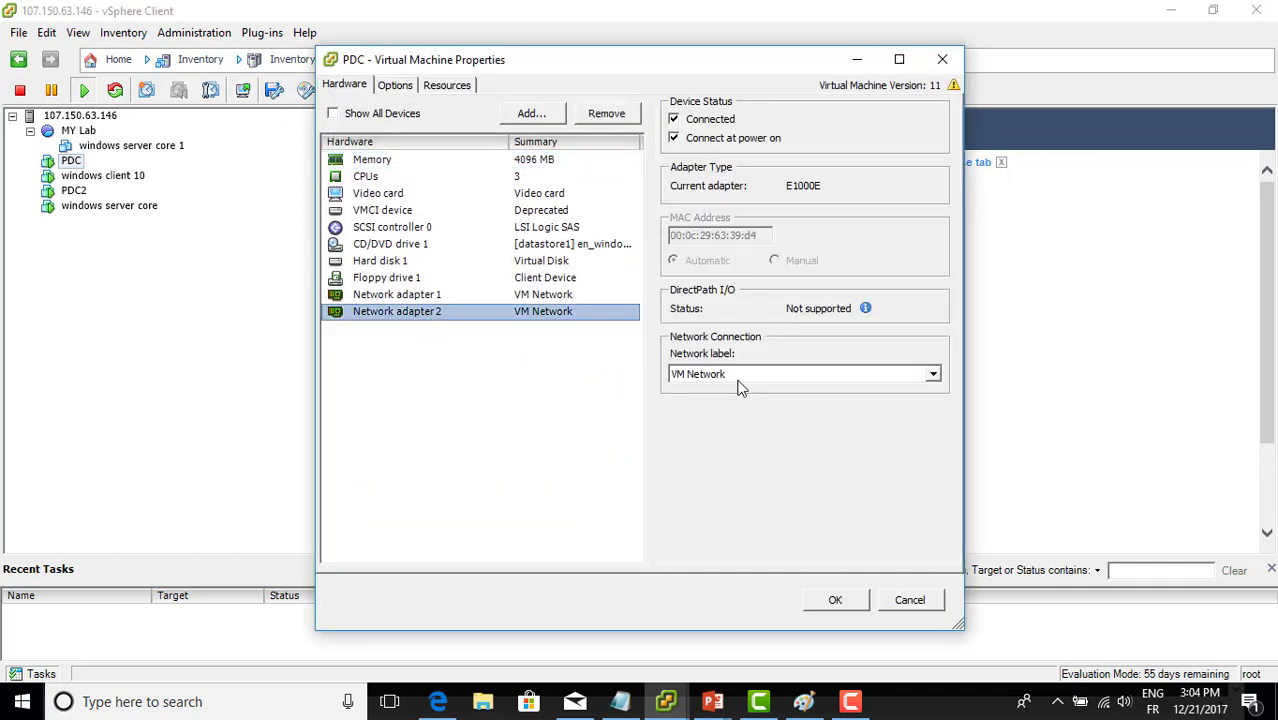
left_click(738, 379)
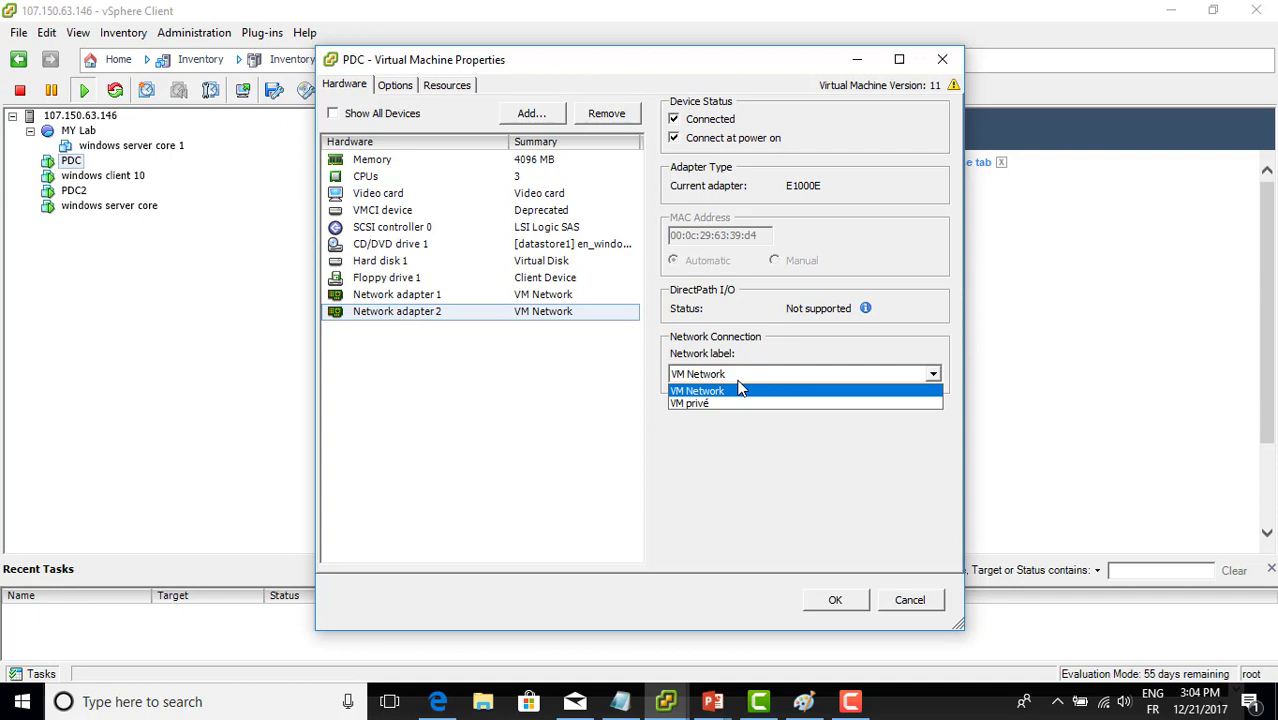
left_click(740, 389)
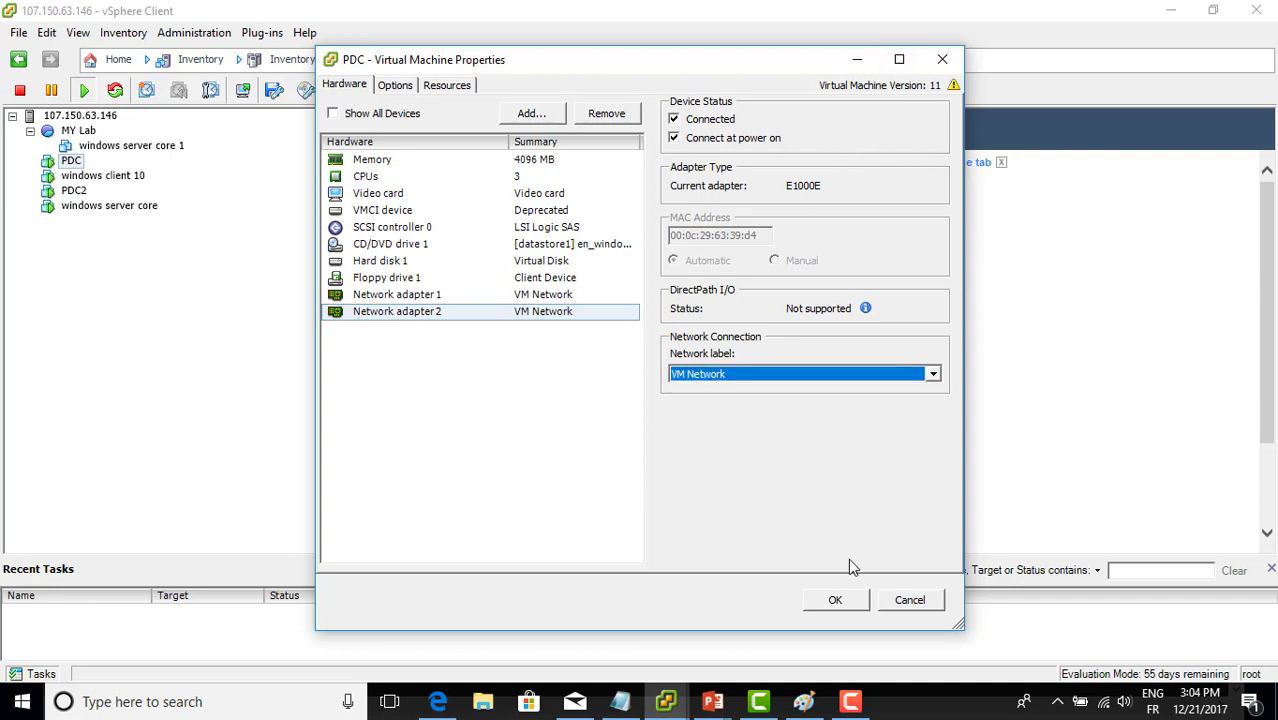
left_click(835, 600)
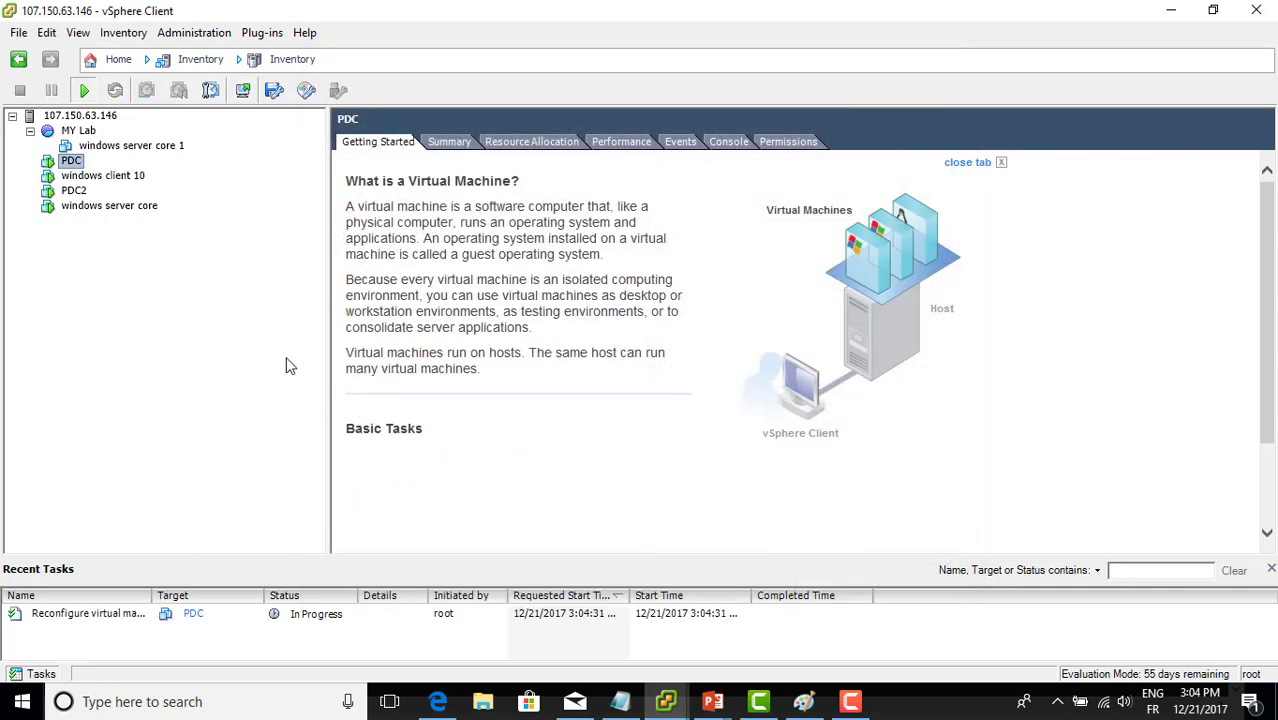
Open consoles for the windows client 10 and PDC virtual machines
left_click(86, 176)
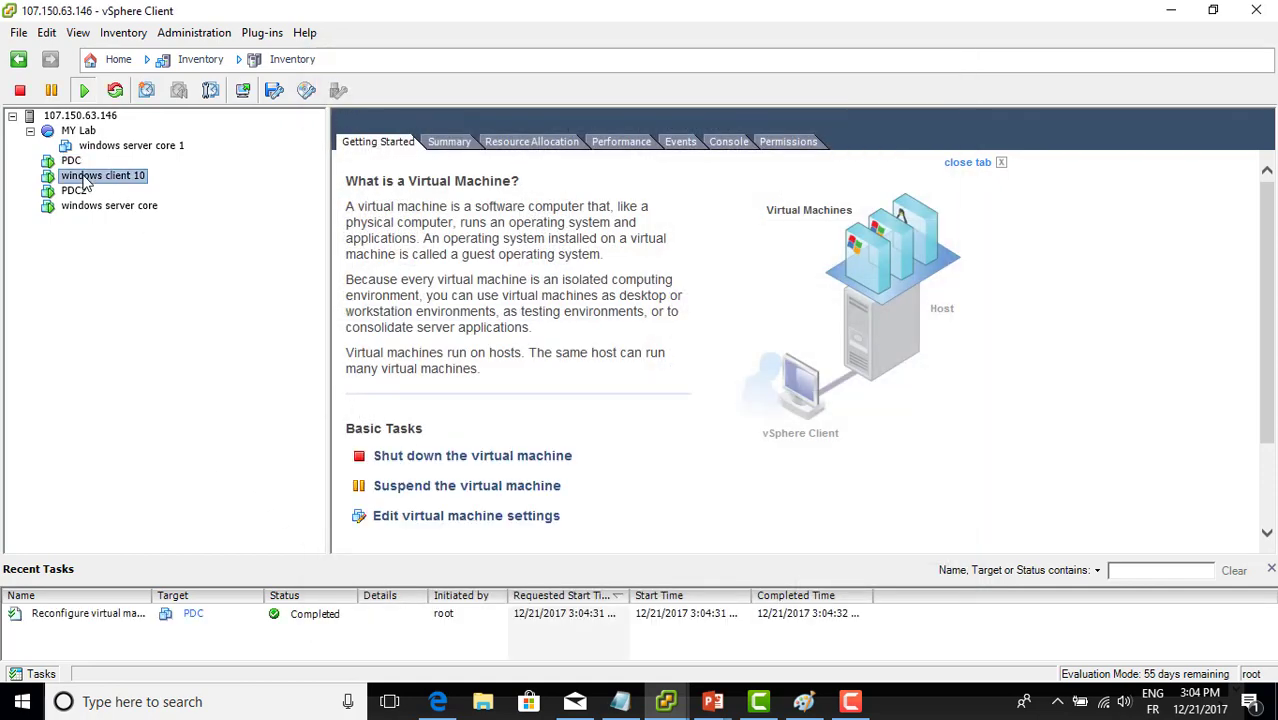
right_click(89, 180)
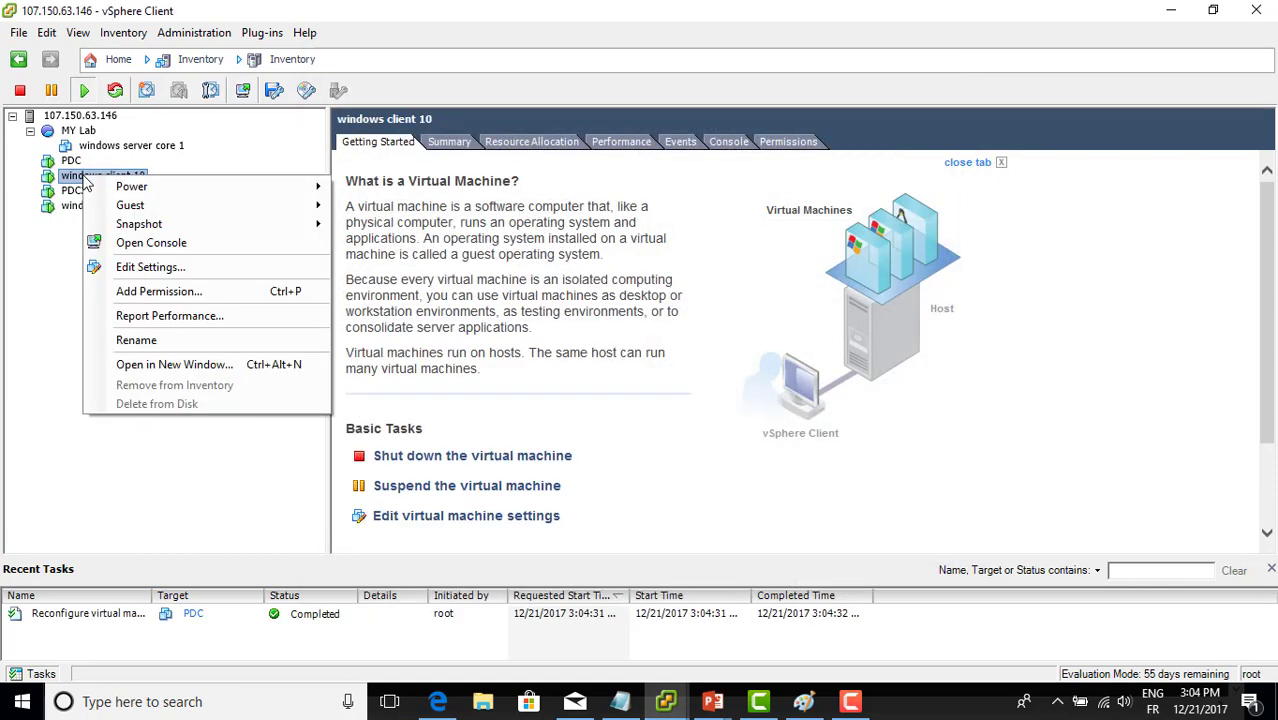
left_click(143, 244)
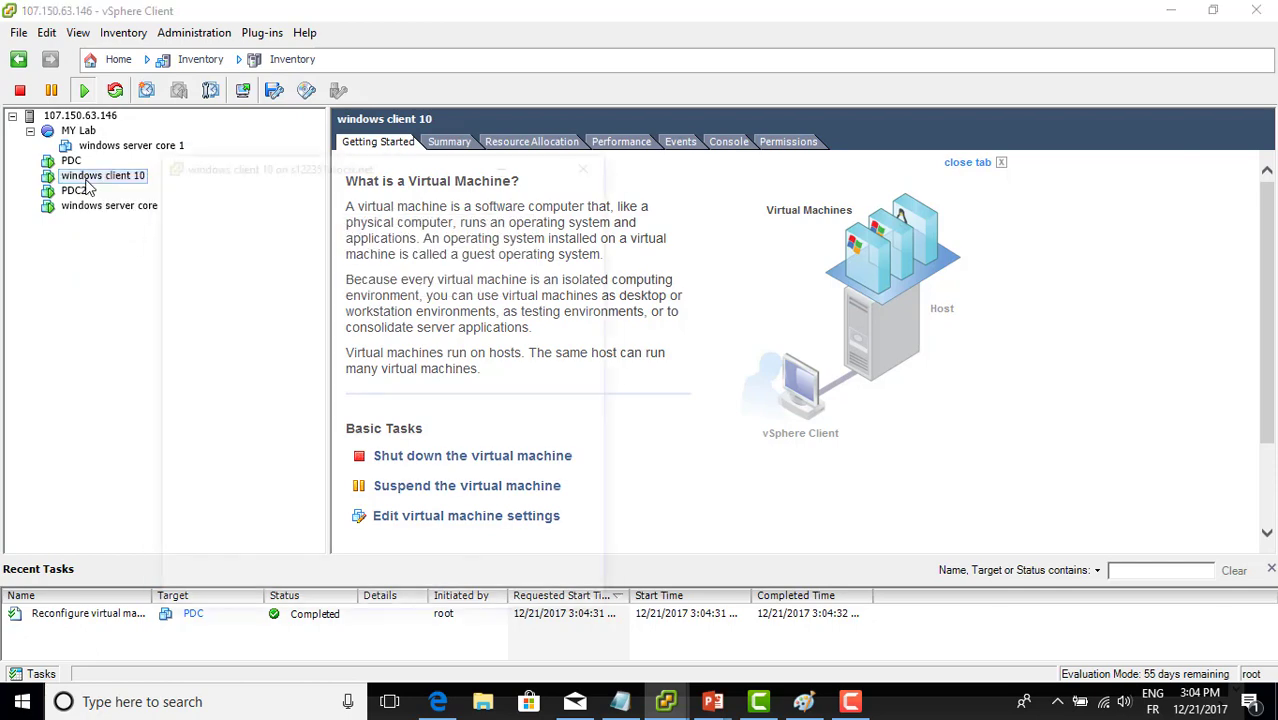
left_click(70, 161)
right_click(72, 162)
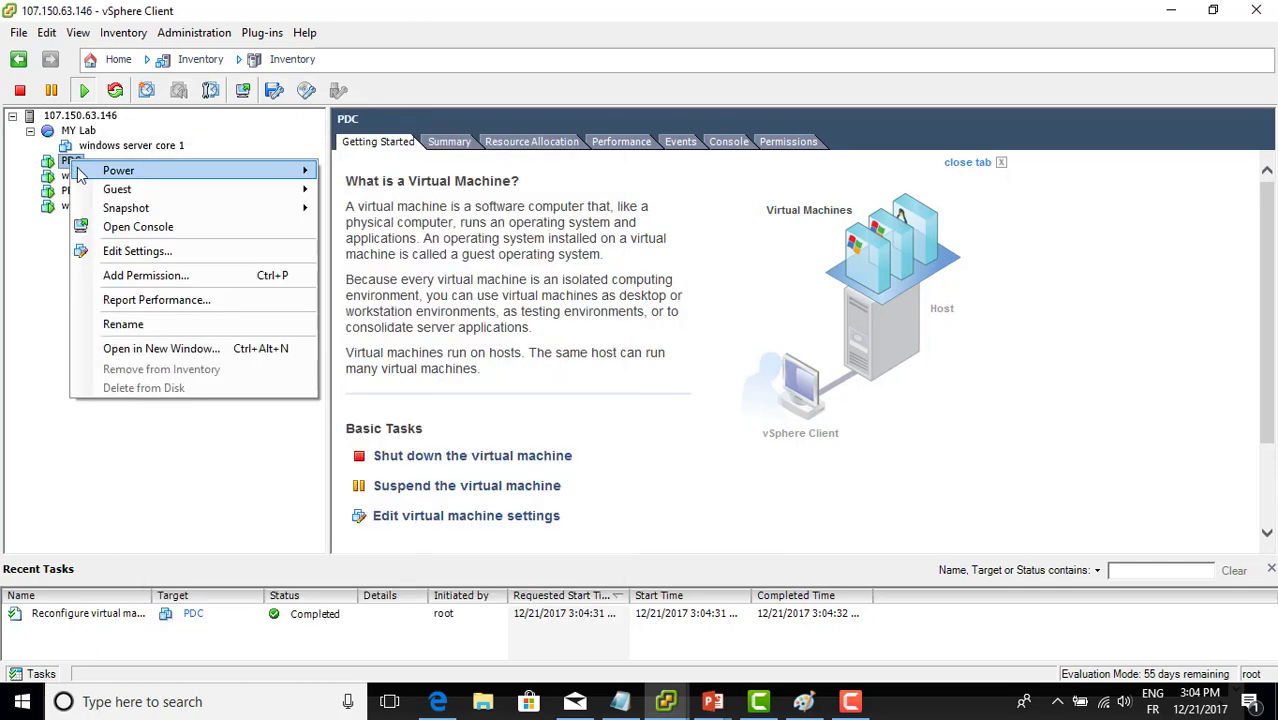
left_click(108, 229)
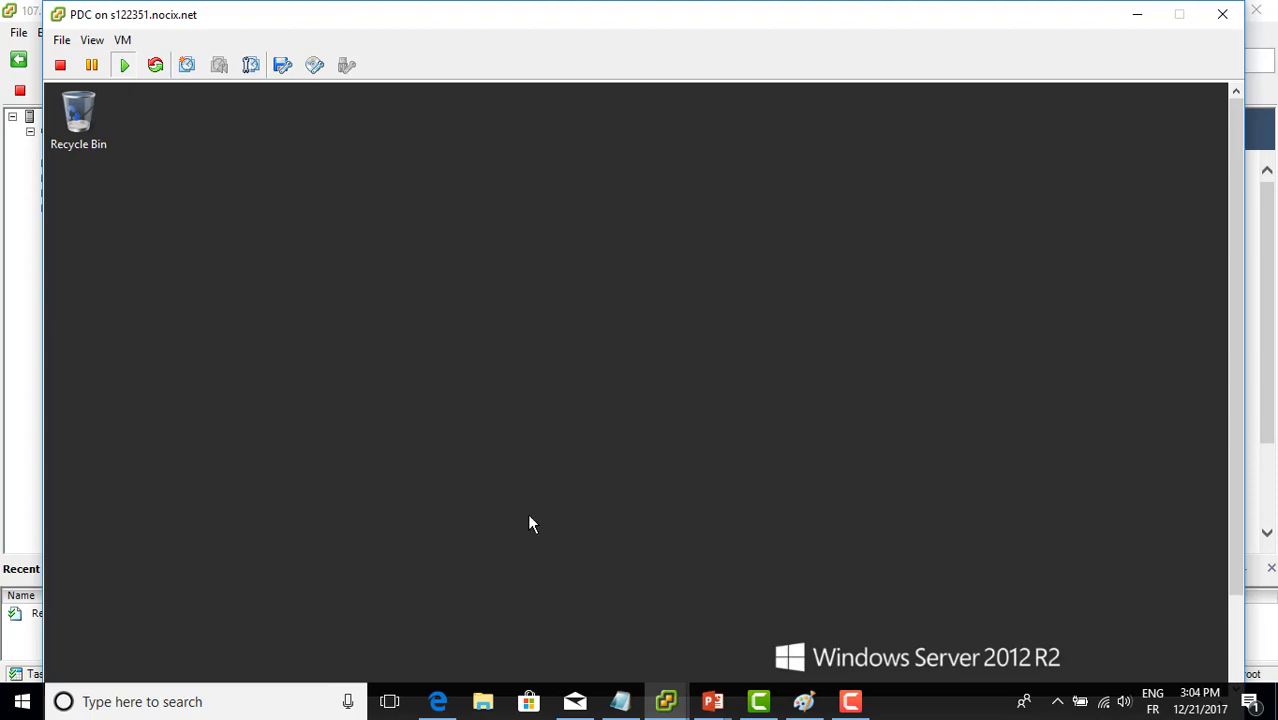
Arrange the client console window, then bring the PDC console to the front
mouse_move(666, 701)
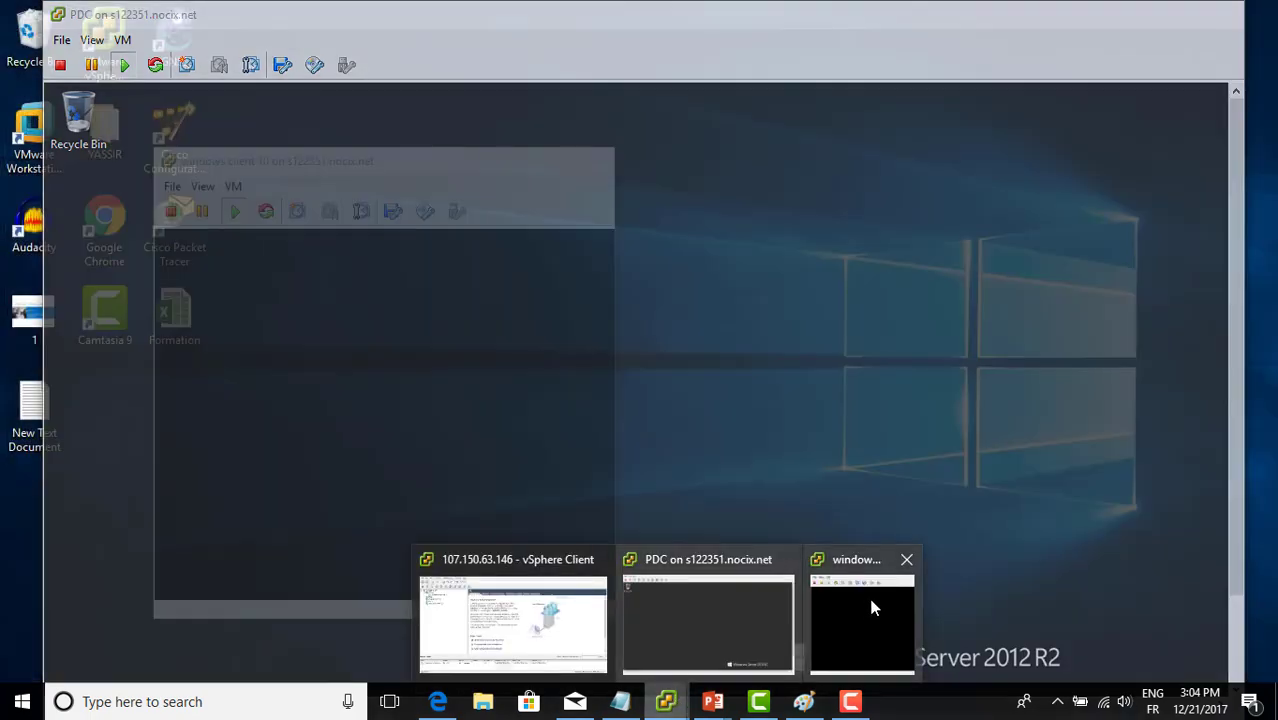
left_click(872, 607)
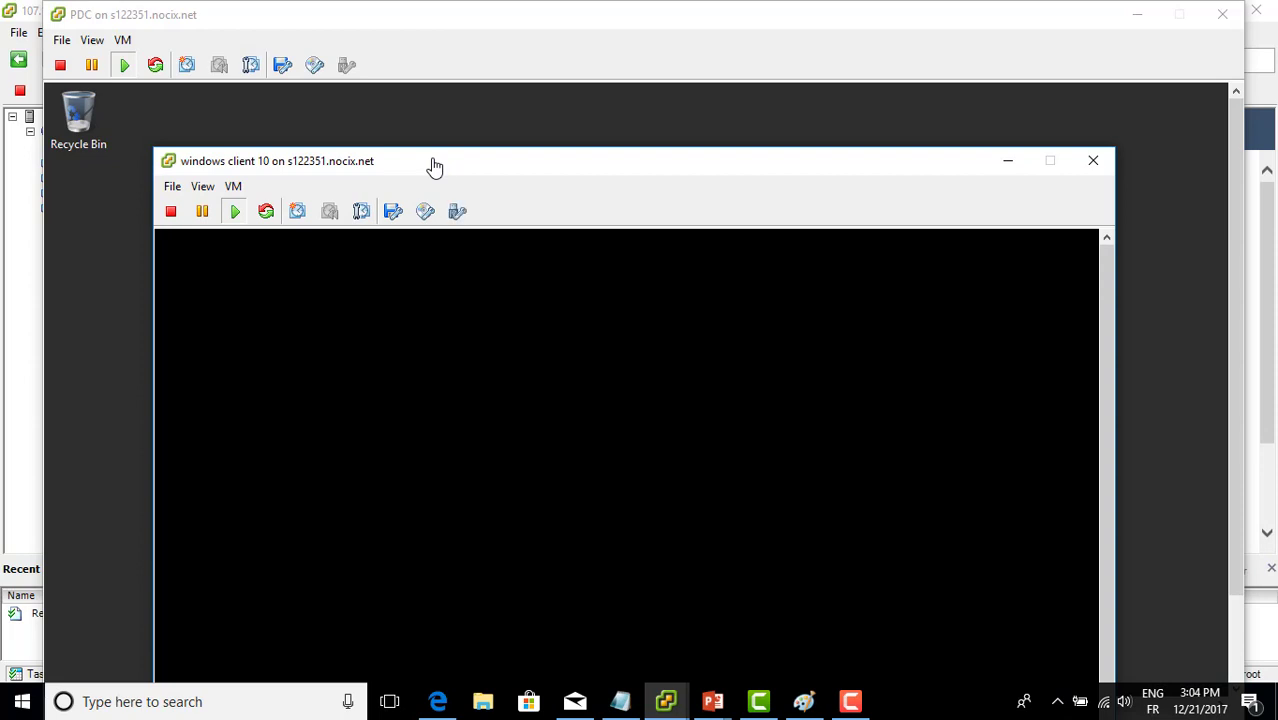
left_click_drag(434, 165, 450, 84)
left_click(224, 122)
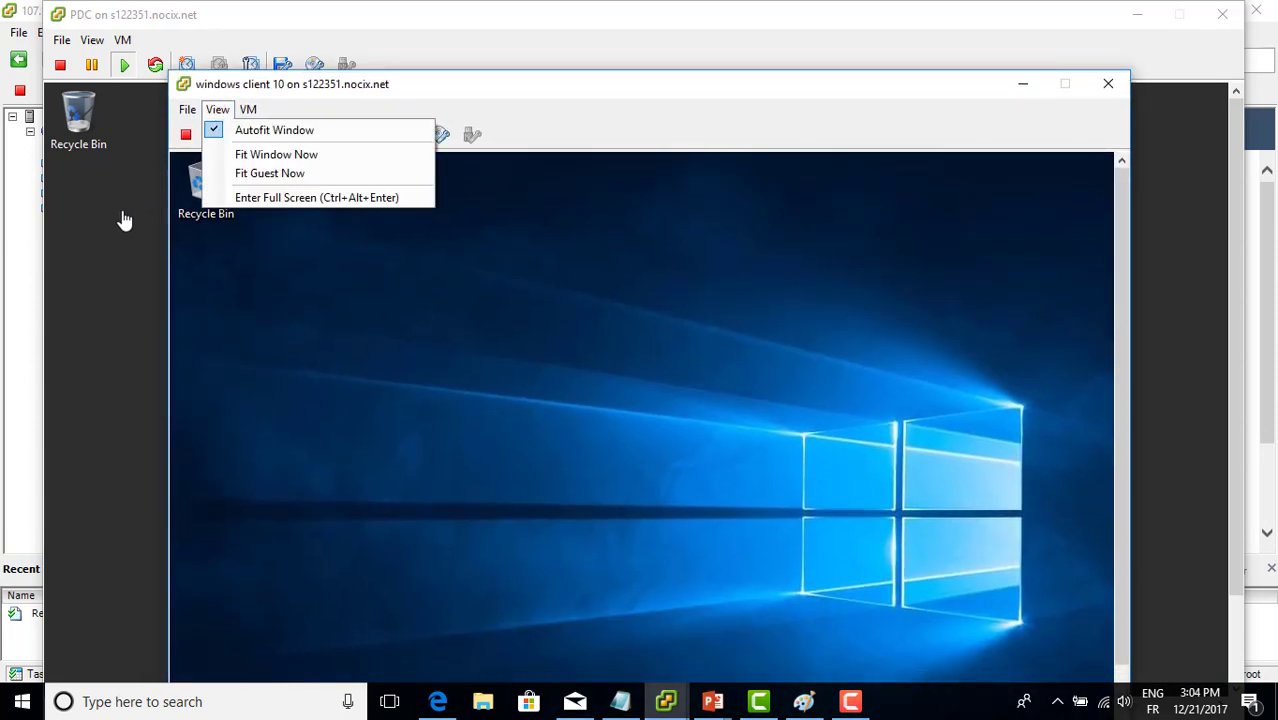
left_click(118, 220)
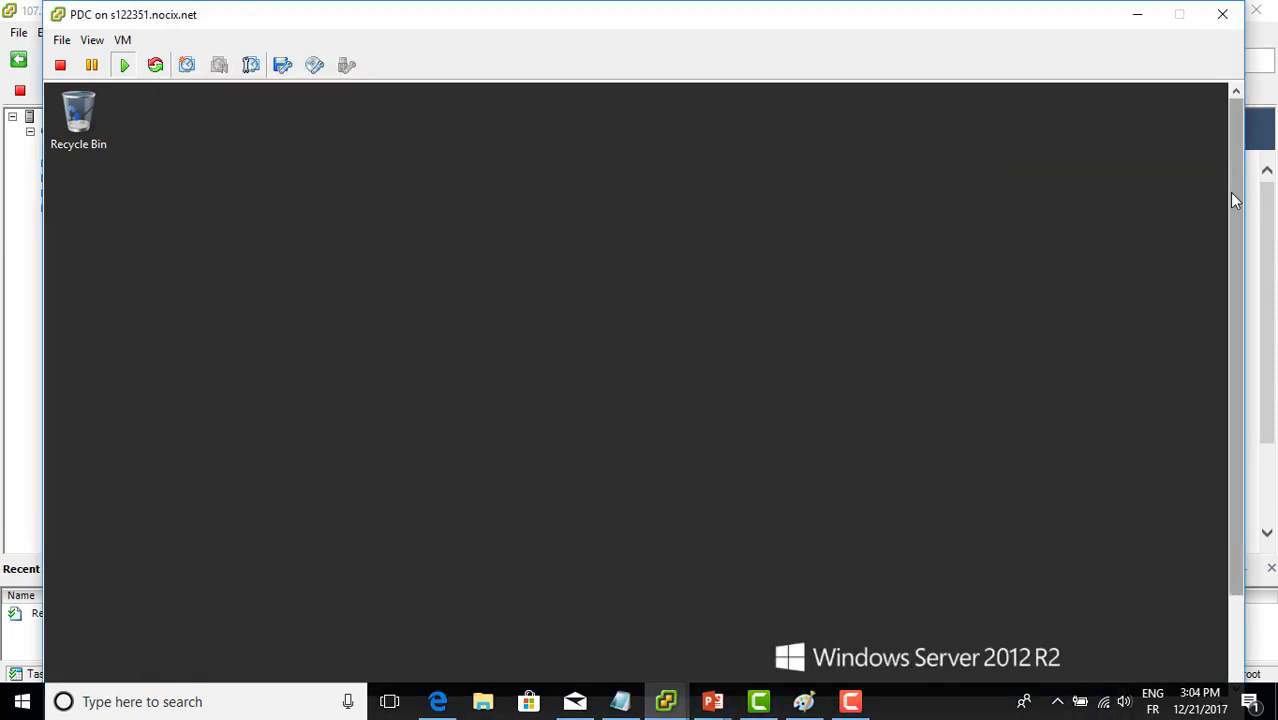
Show PDC's Server Manager Local Server page, then bring the windows client 10 console forward
left_click_drag(1237, 201, 1237, 287)
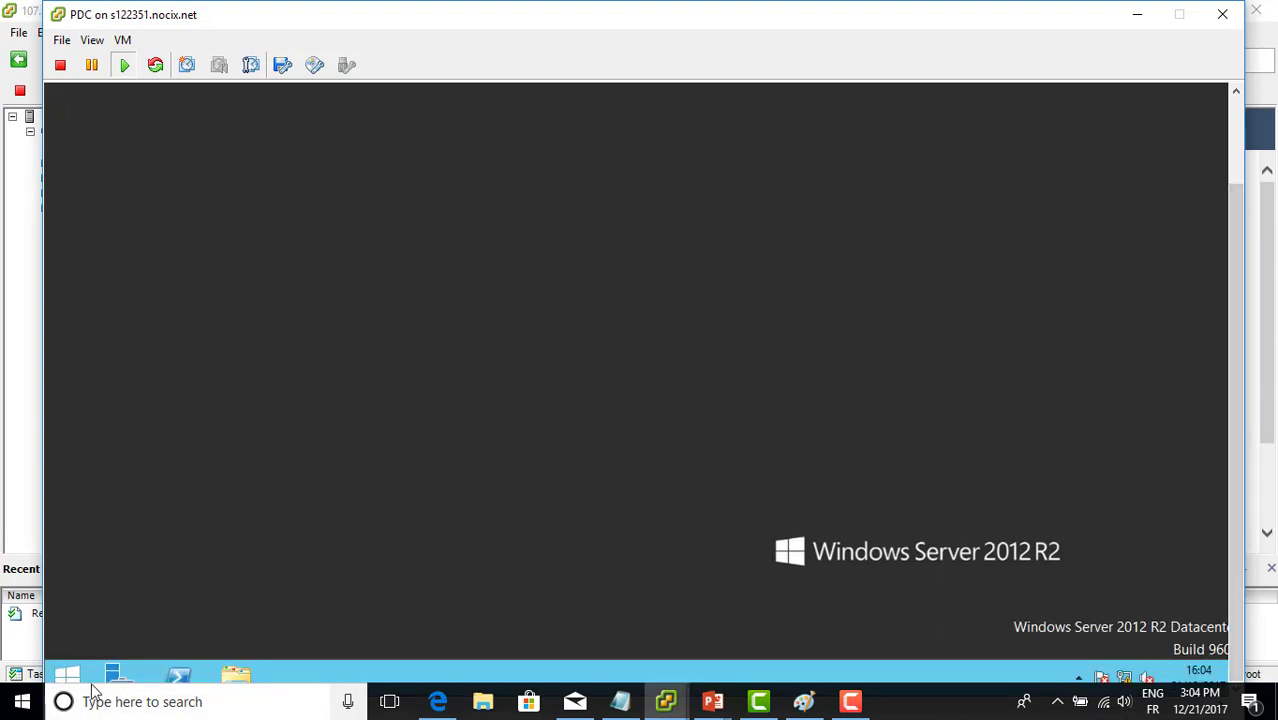
left_click(113, 678)
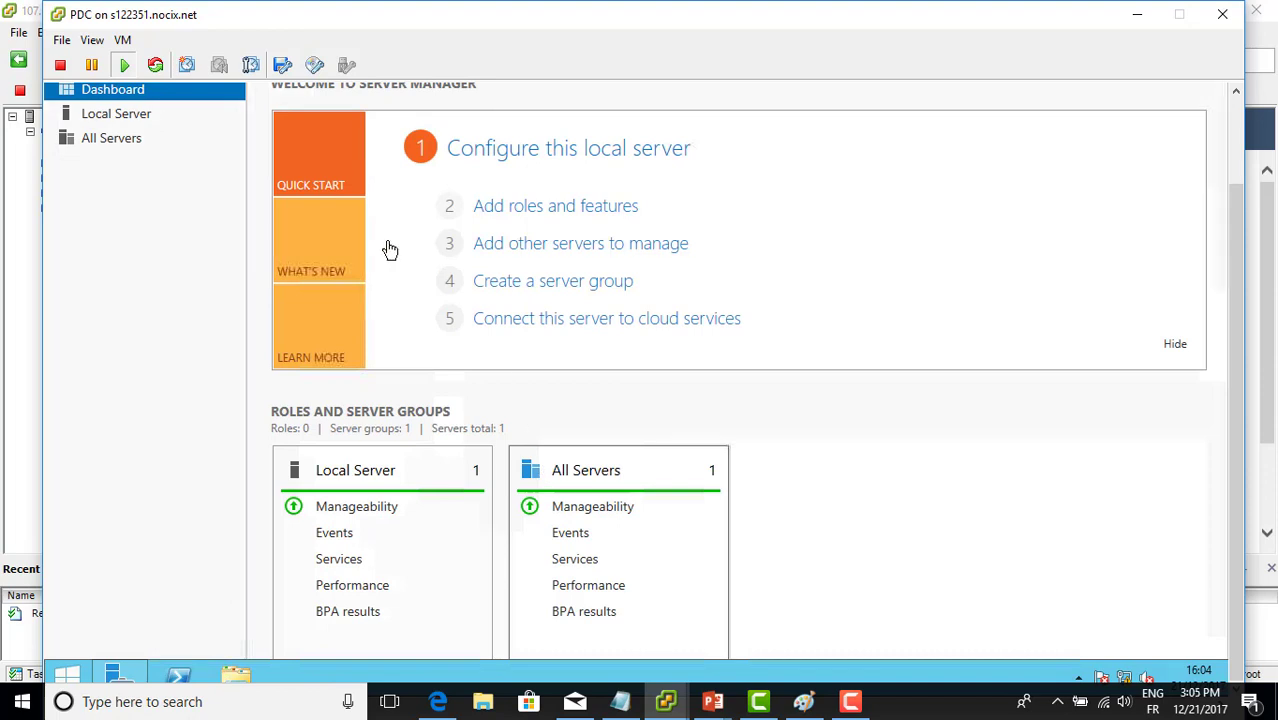
left_click(131, 121)
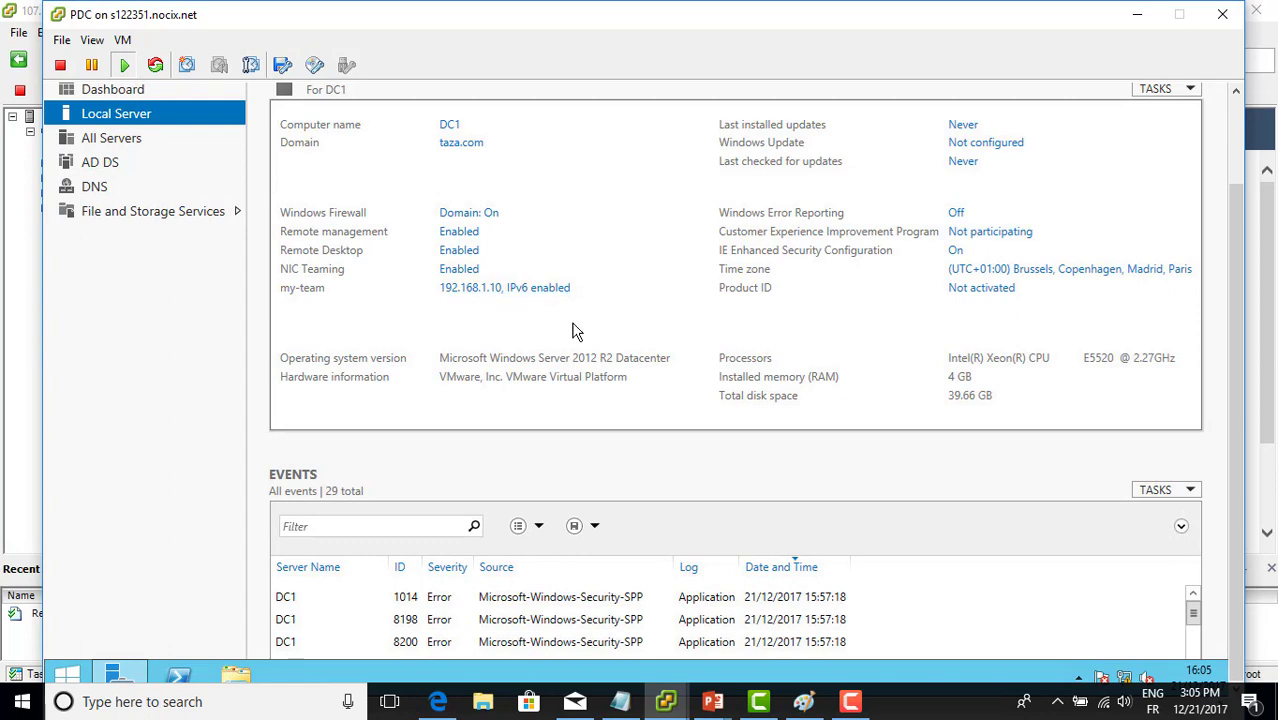
mouse_move(672, 712)
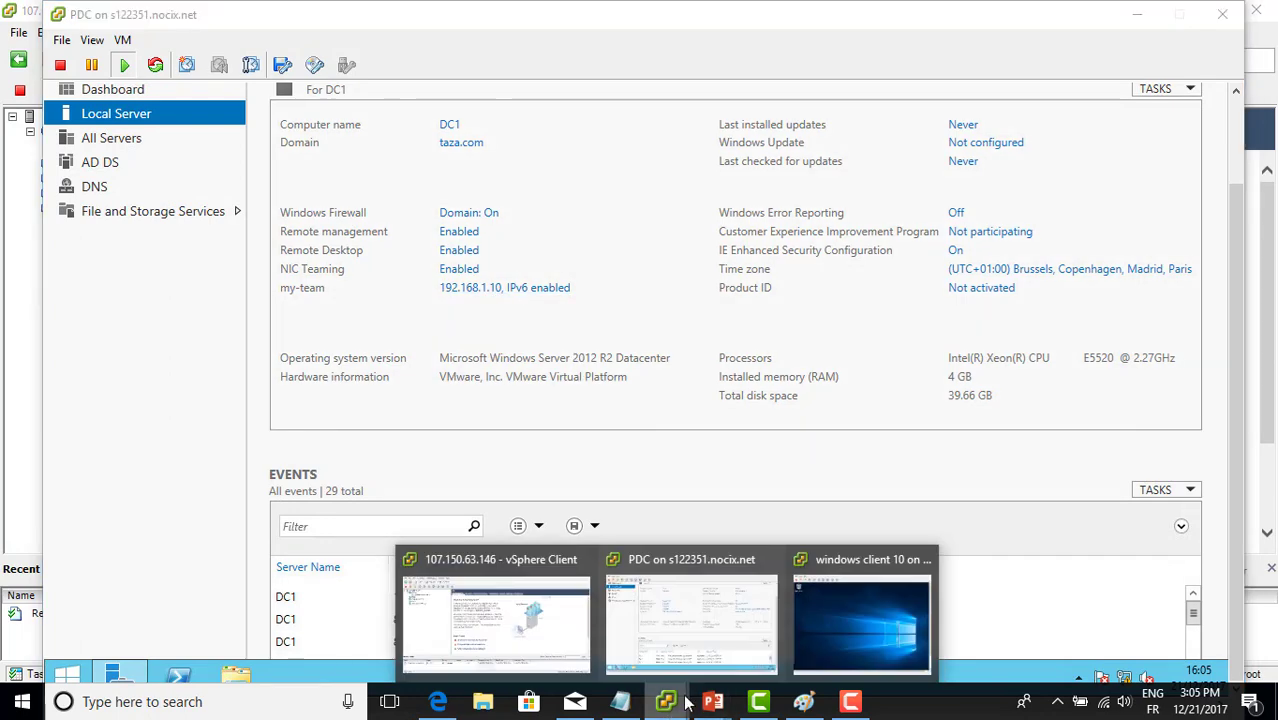
left_click(823, 612)
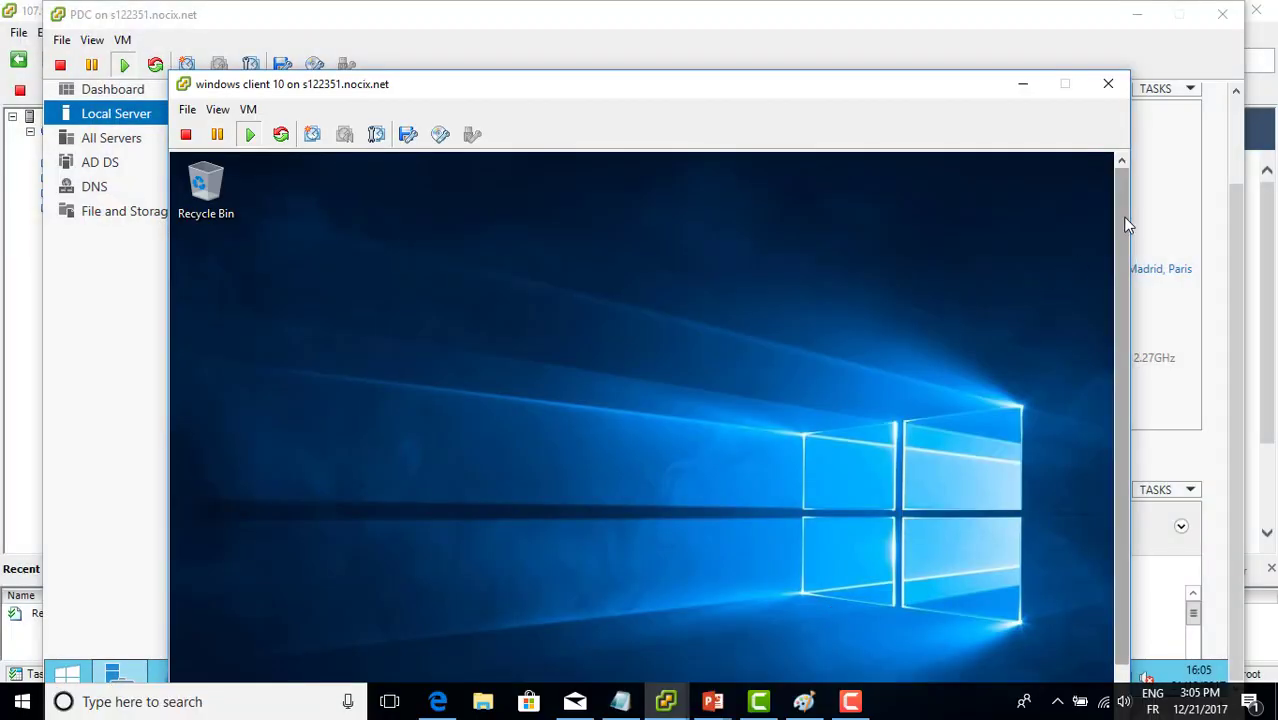
Switch the windows client 10 console to full screen mode
left_click_drag(1121, 218, 725, 488)
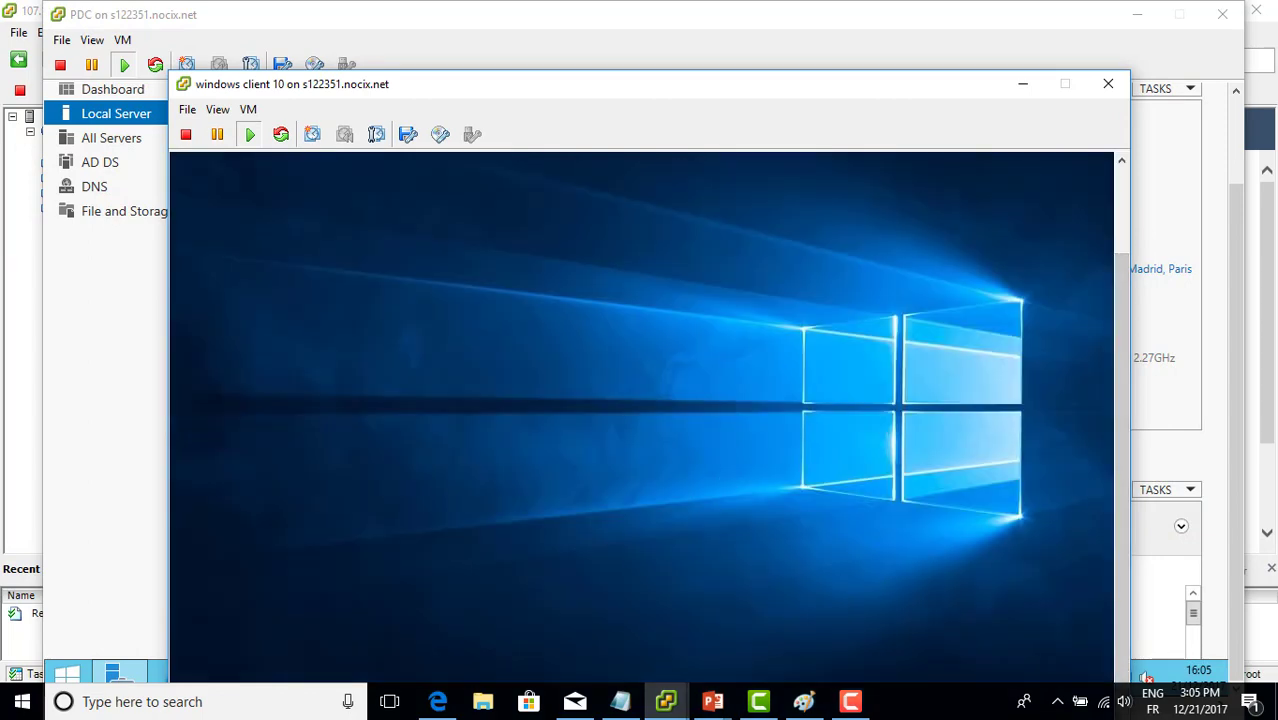
key("super")
left_click(217, 109)
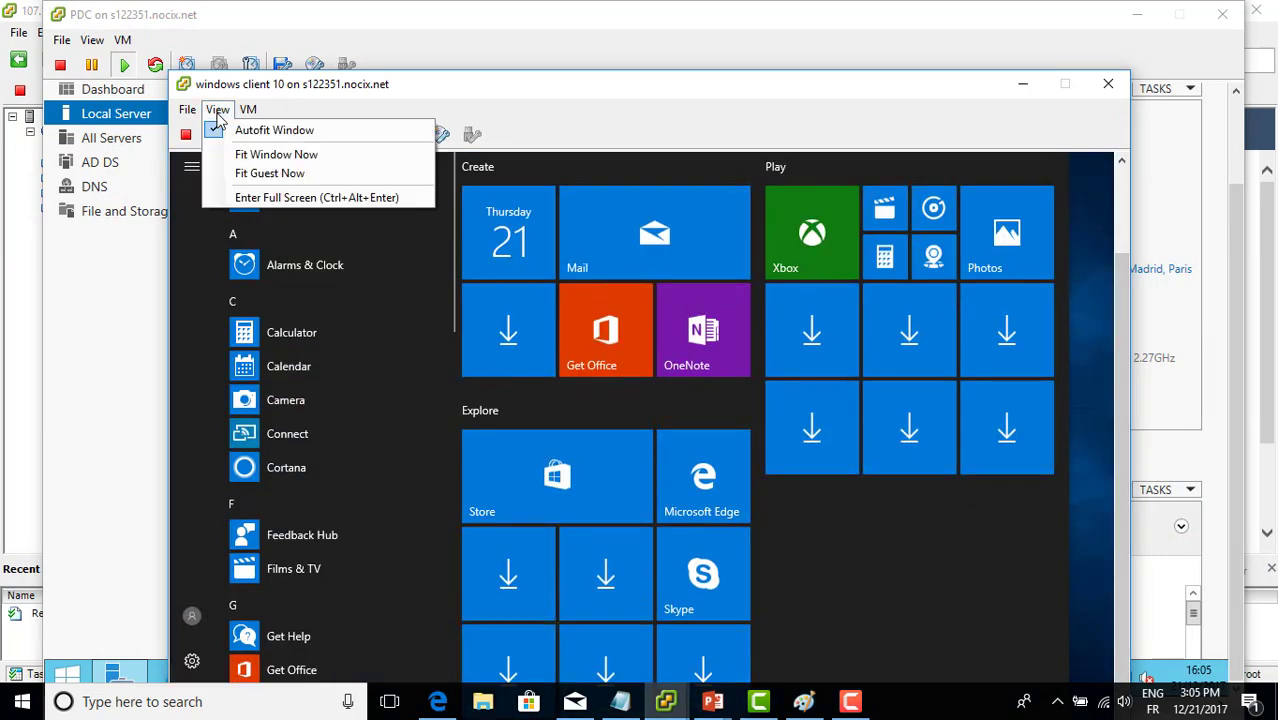
left_click(237, 200)
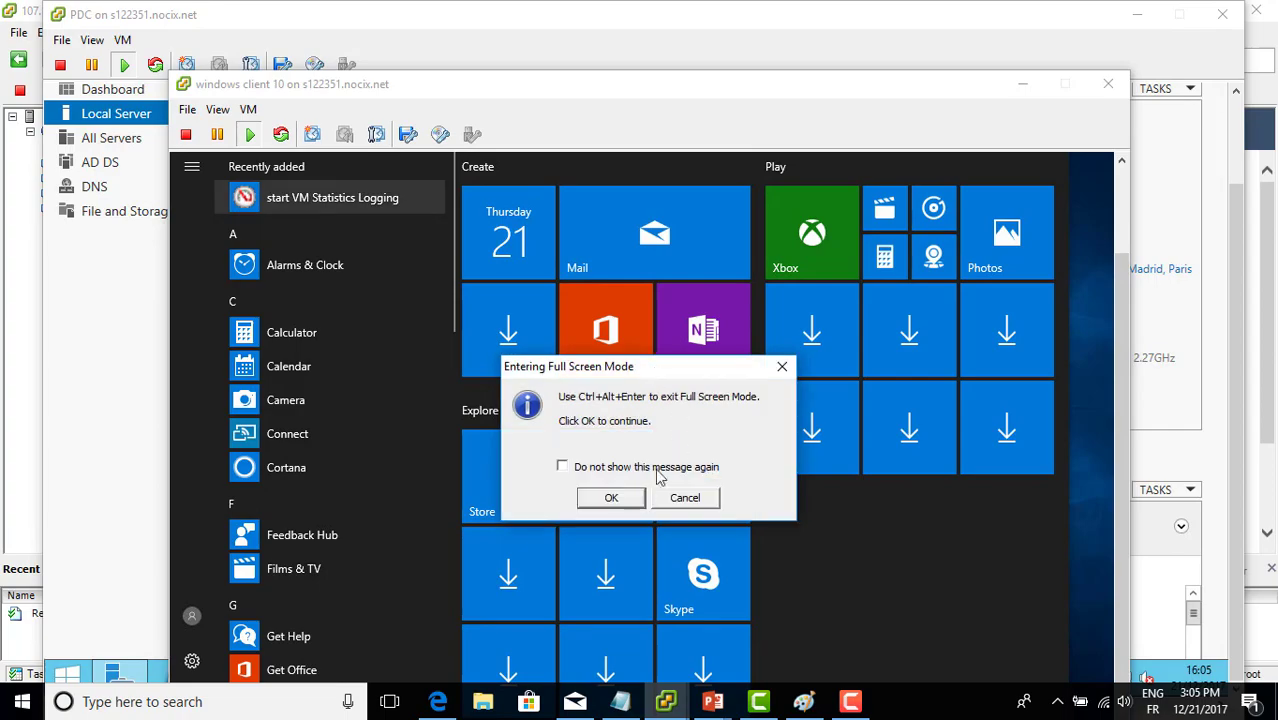
left_click(611, 498)
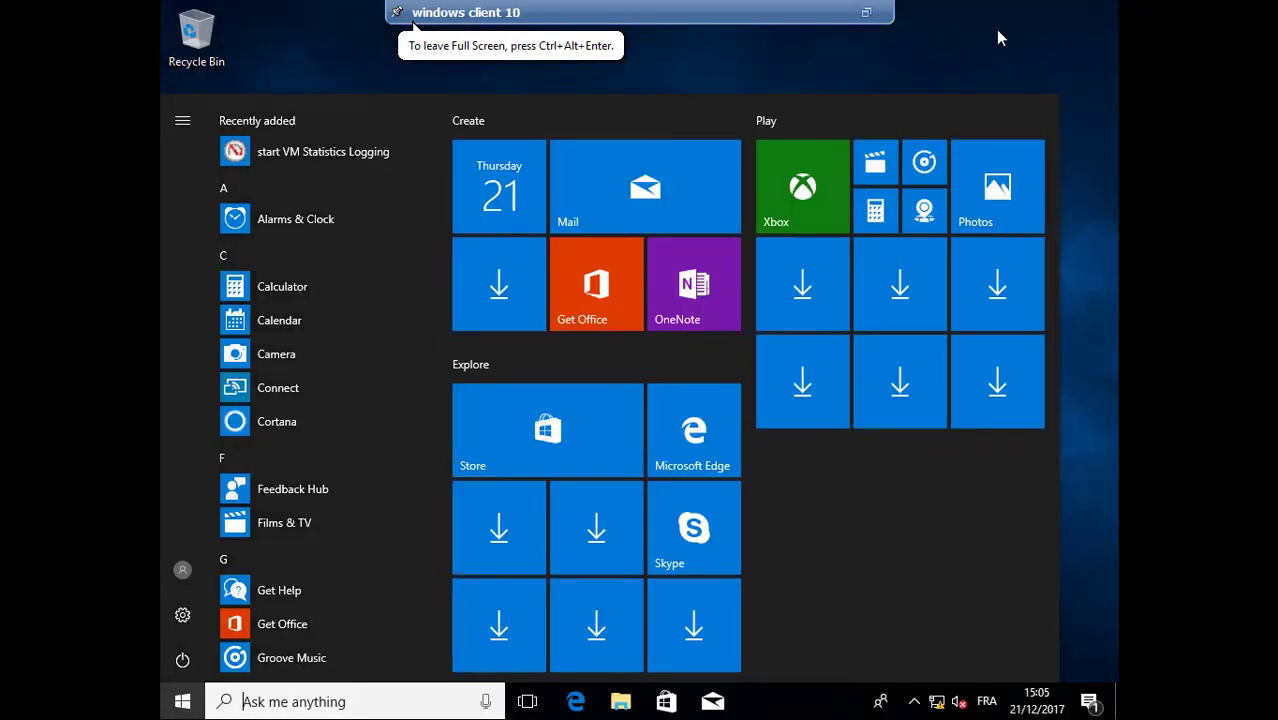
left_click(996, 31)
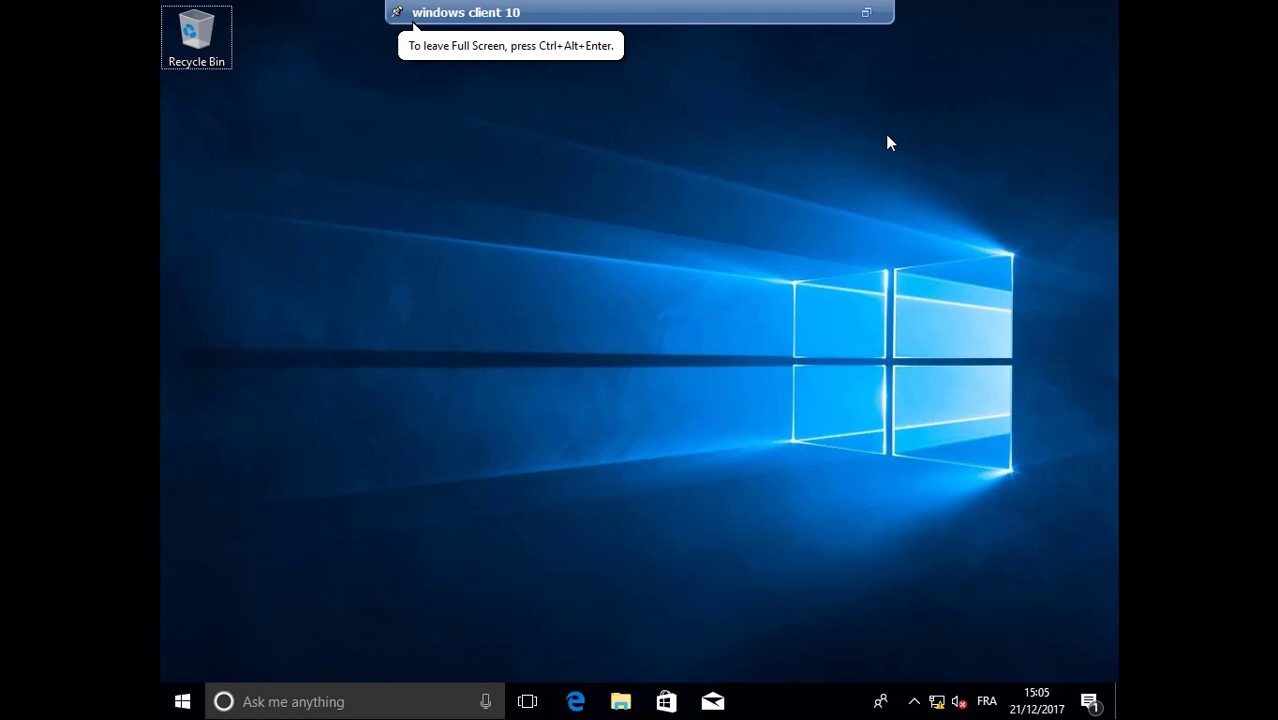
Close the Mail app in the guest and bring up the Run prompt holding cmd
key("super")
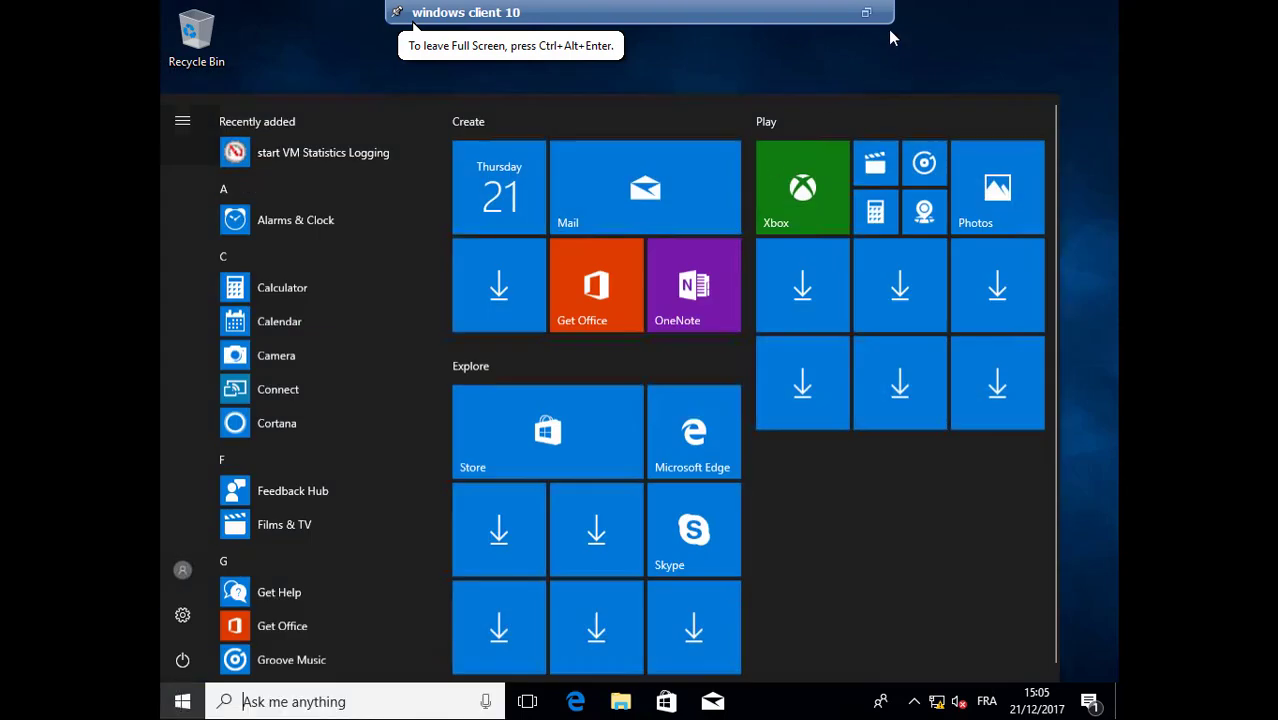
key("Return")
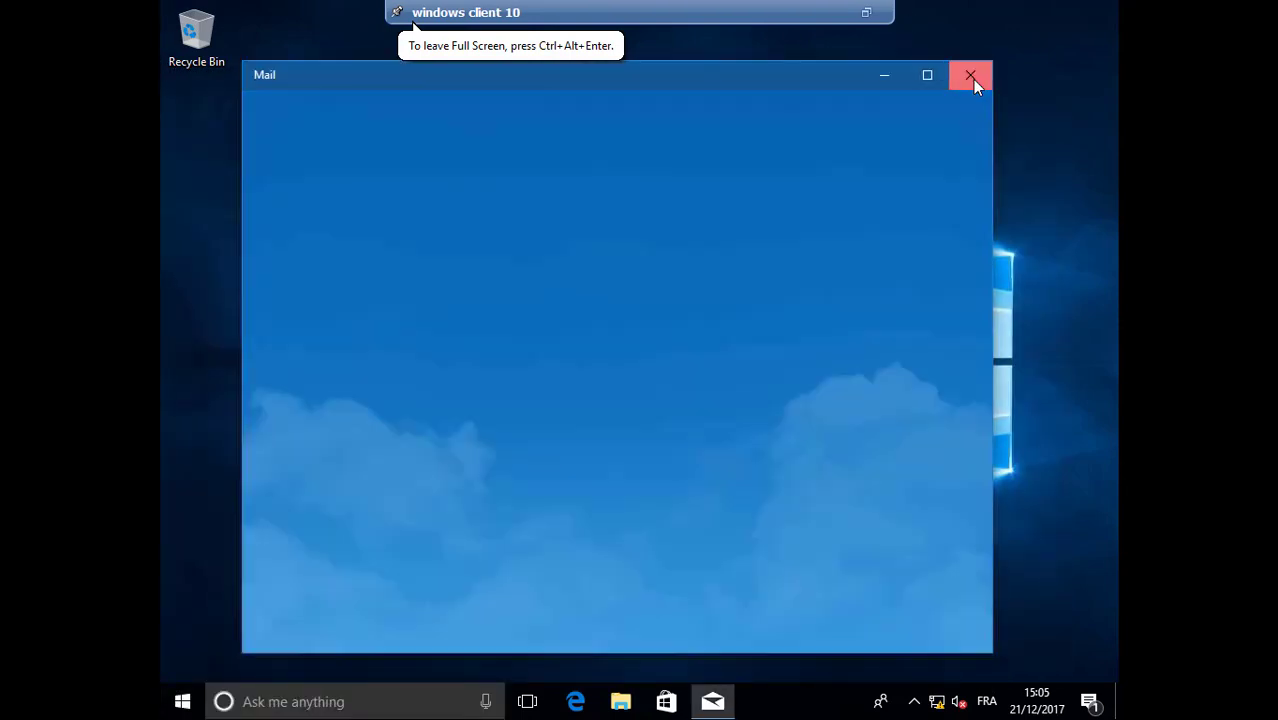
left_click(972, 79)
key("super+r")
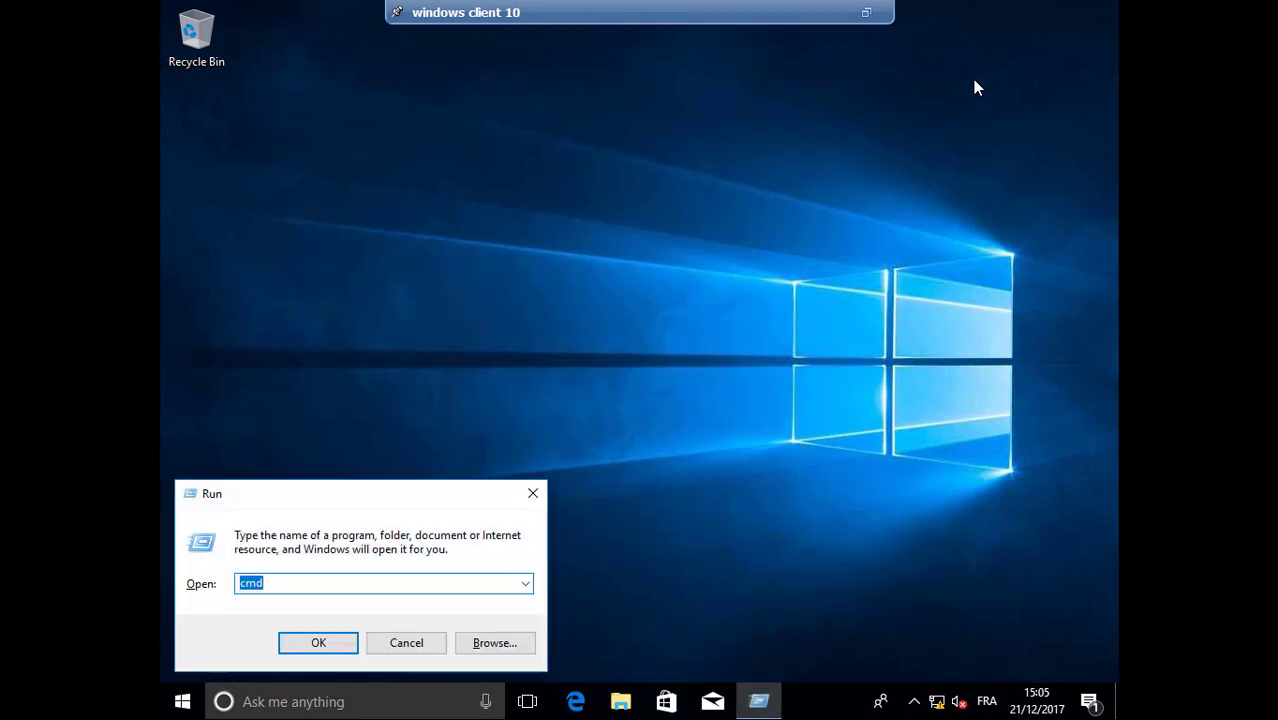
Run ipconfig, ping 192.168.1.10 with 0% loss, then close the Command Prompt
key("Return")
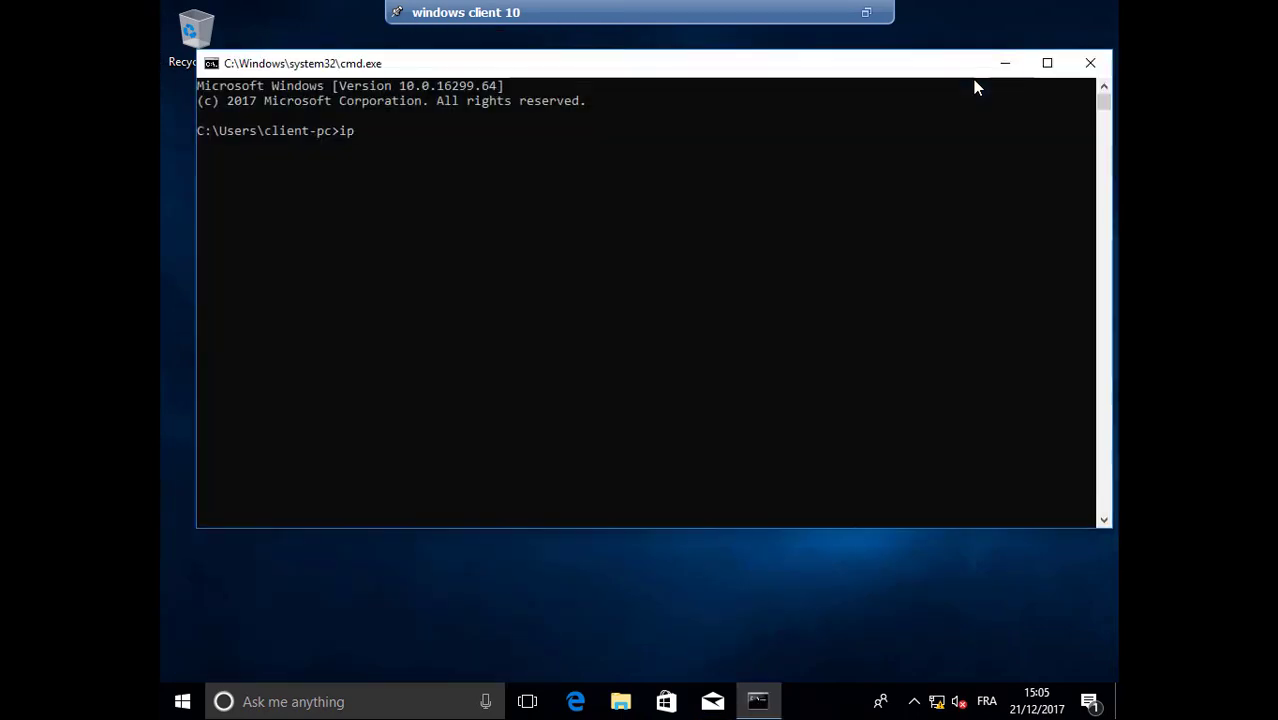
type("ipconfi")
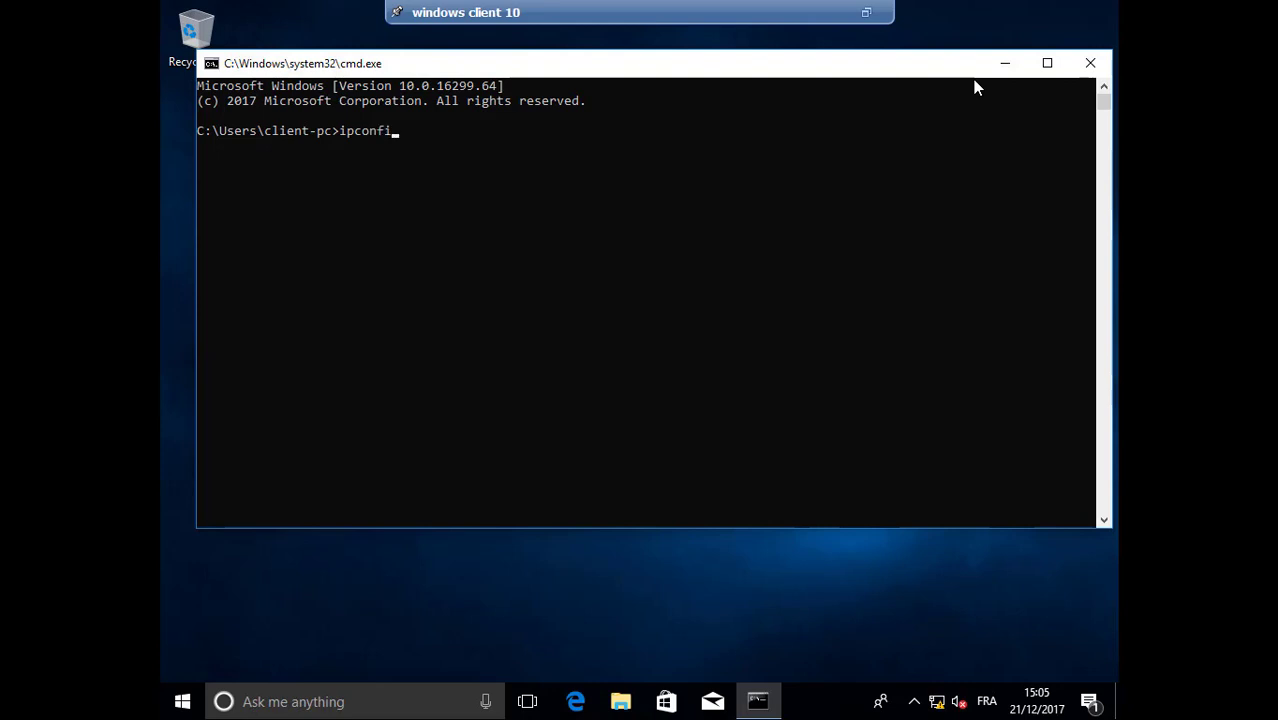
type("g")
key("Return")
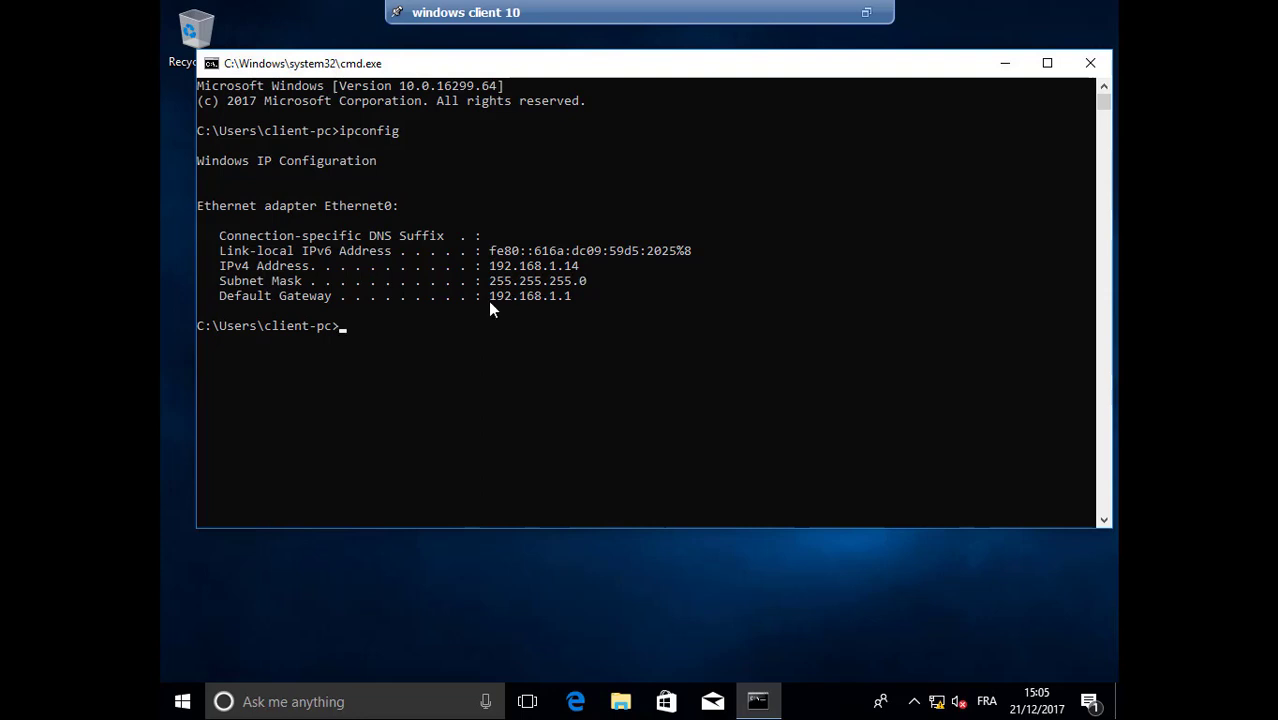
type("ping 192.168.1.10")
key("Return")
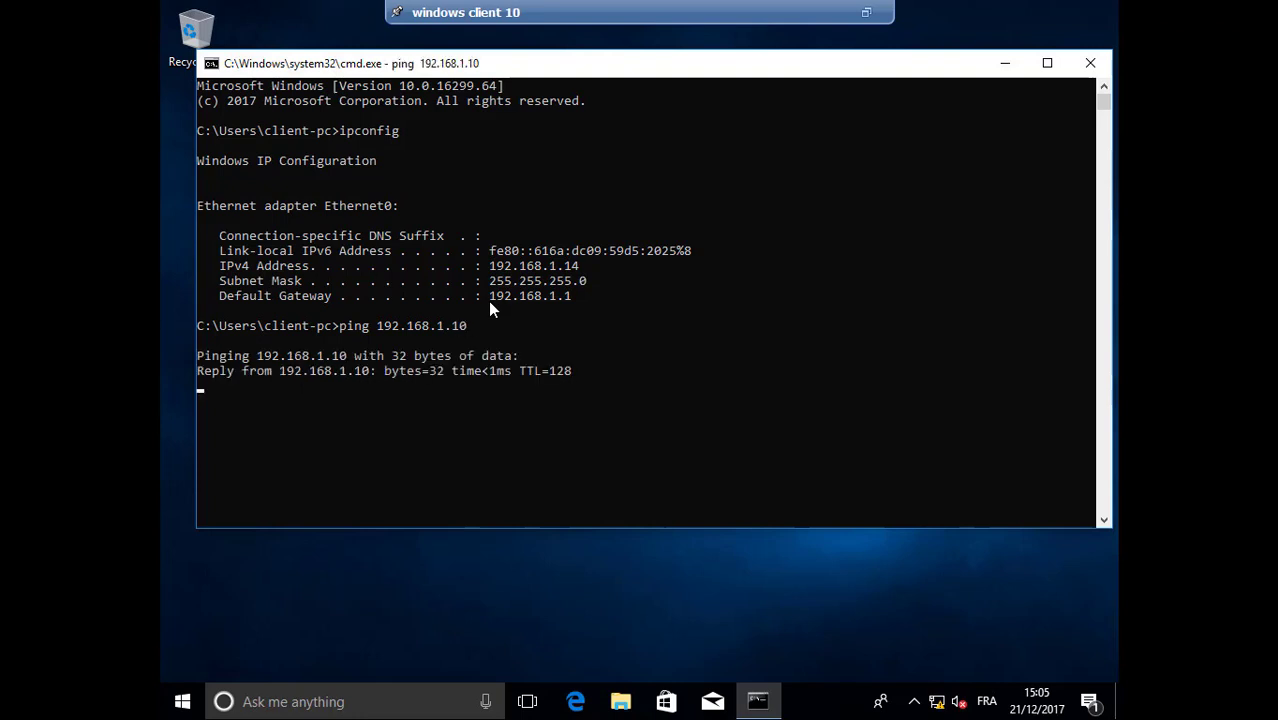
left_click(1092, 66)
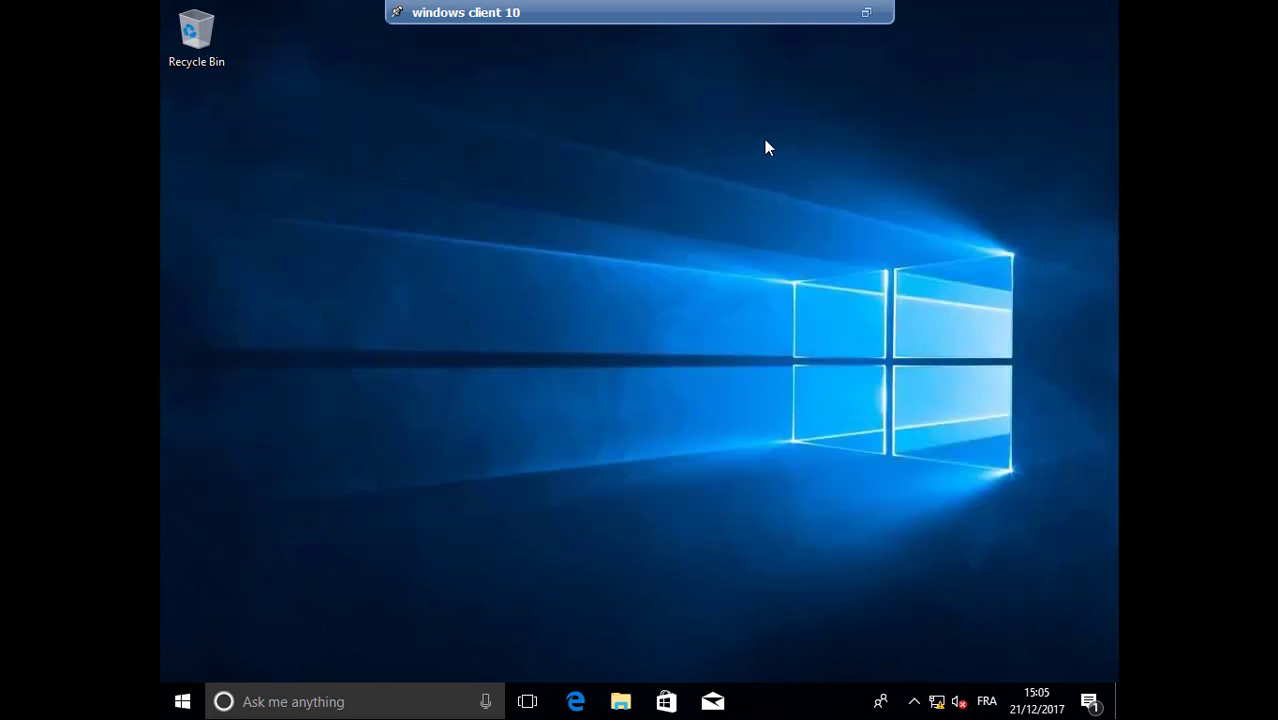
Exit the client console's full screen and bring the PDC console back to the front
left_click(868, 13)
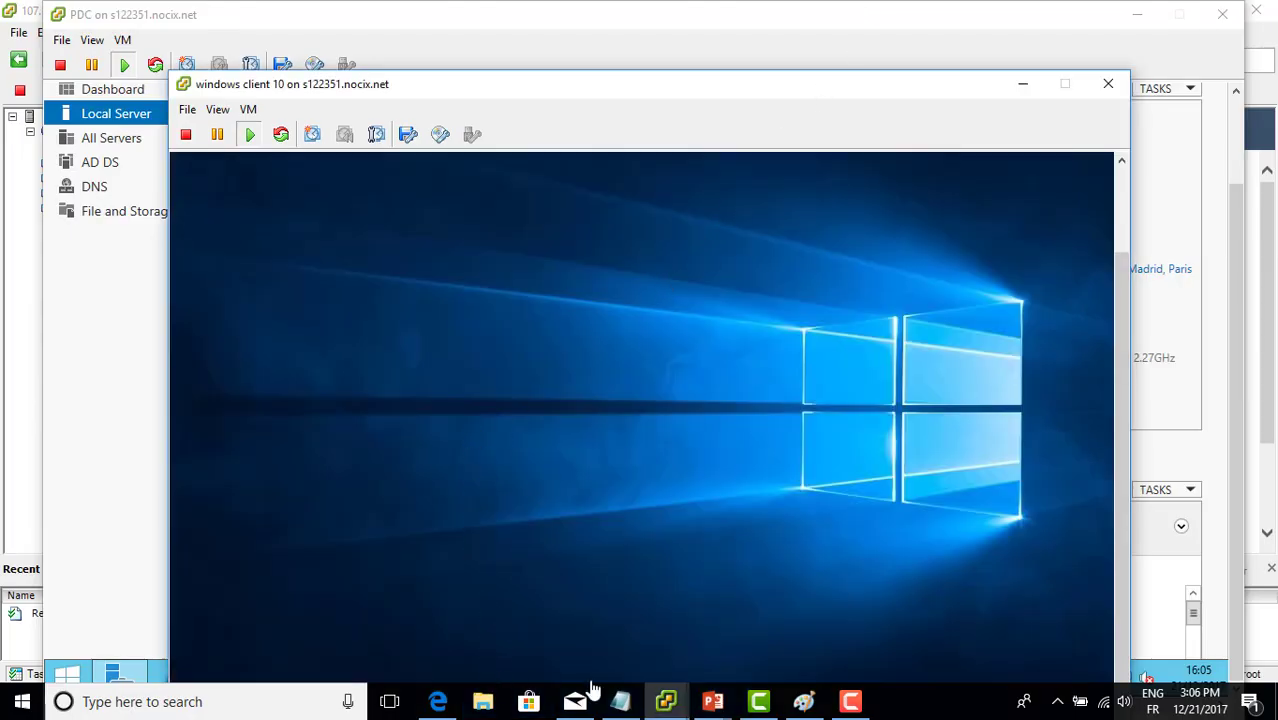
mouse_move(665, 701)
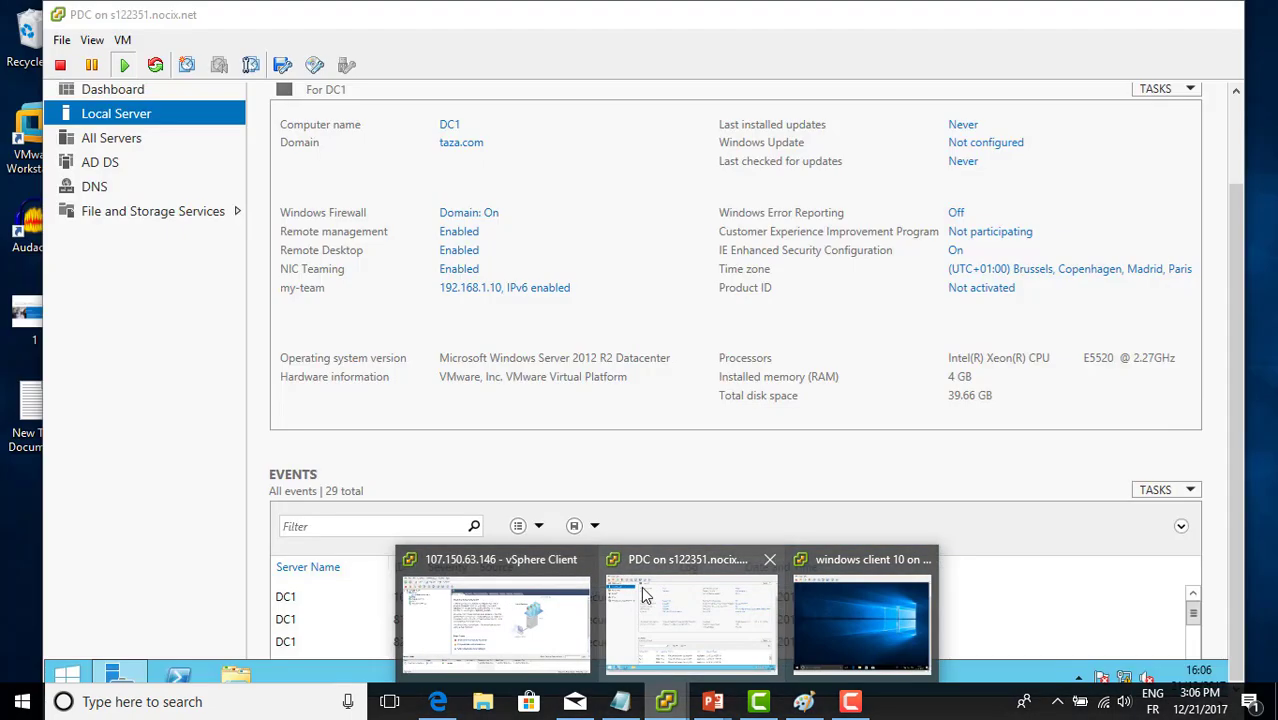
left_click(690, 615)
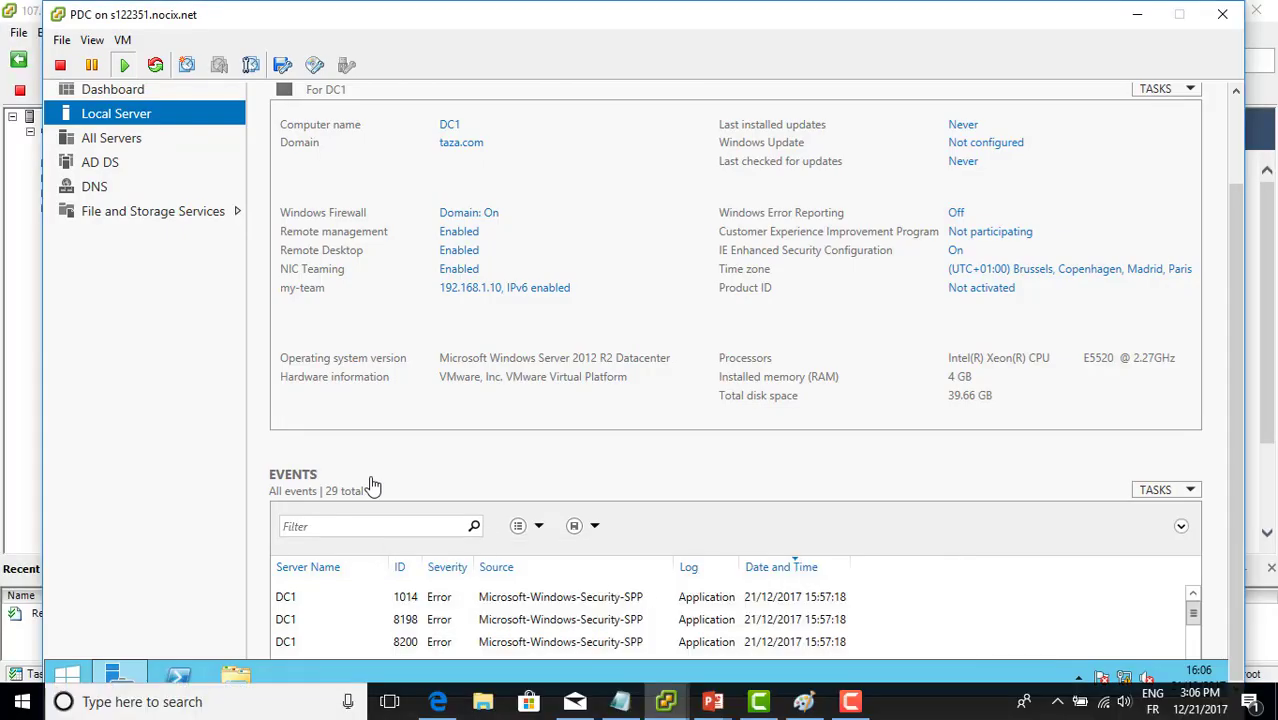
left_click(1131, 28)
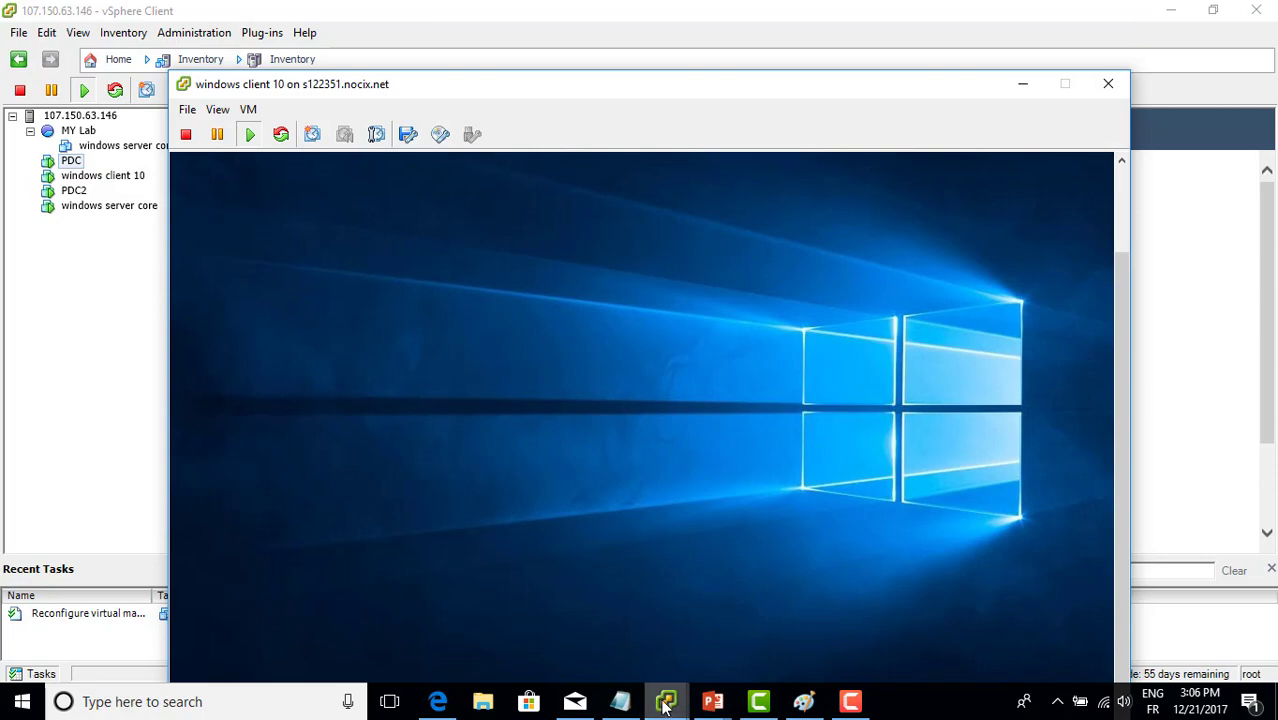
left_click(665, 705)
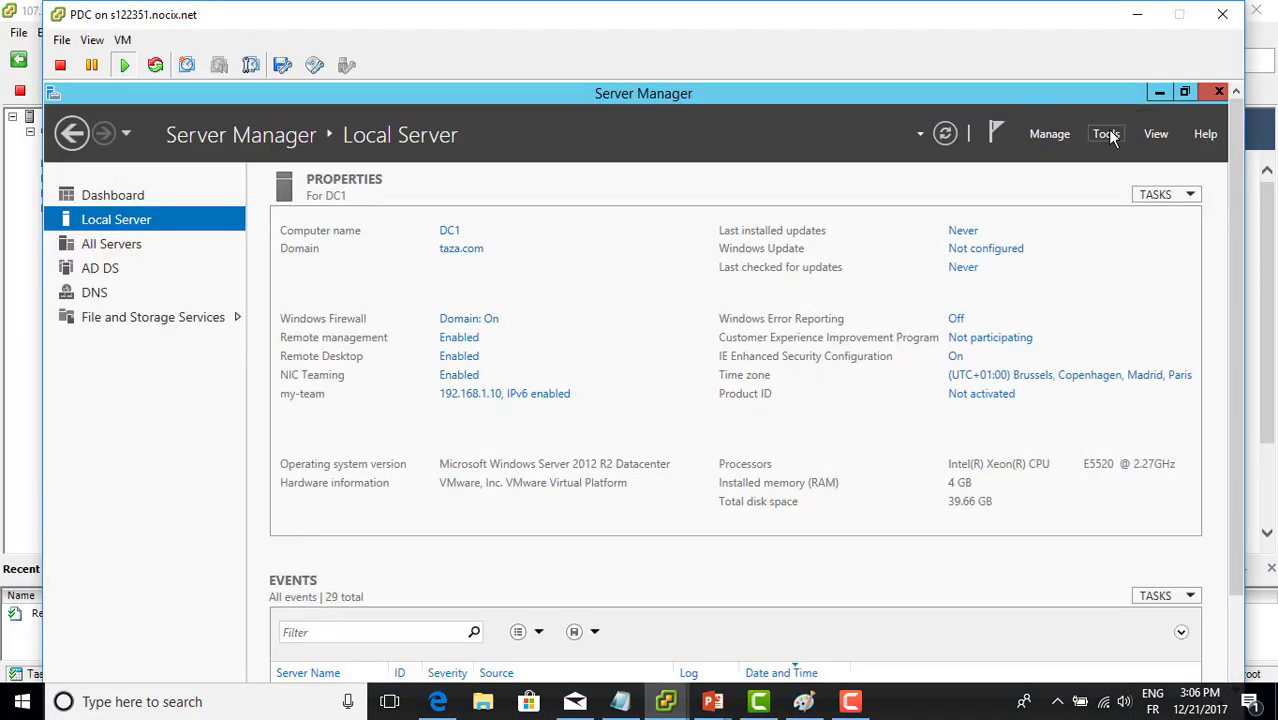
left_click(1108, 136)
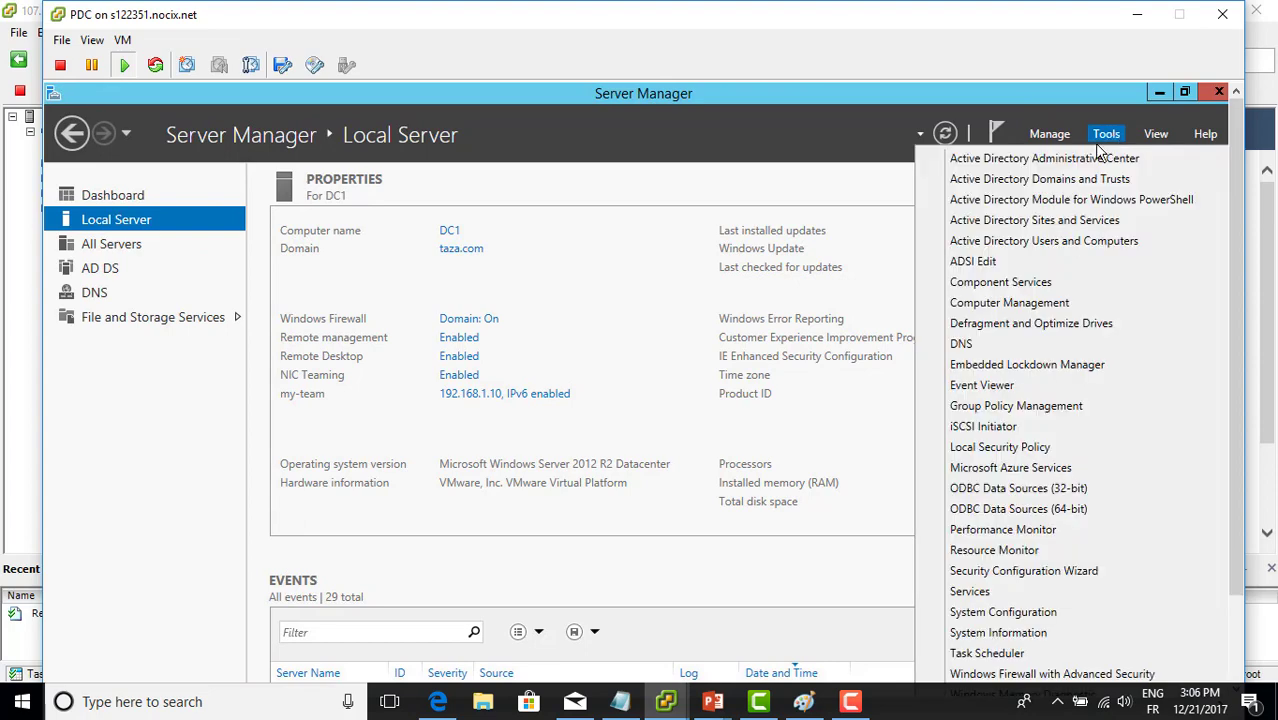
left_click(1057, 249)
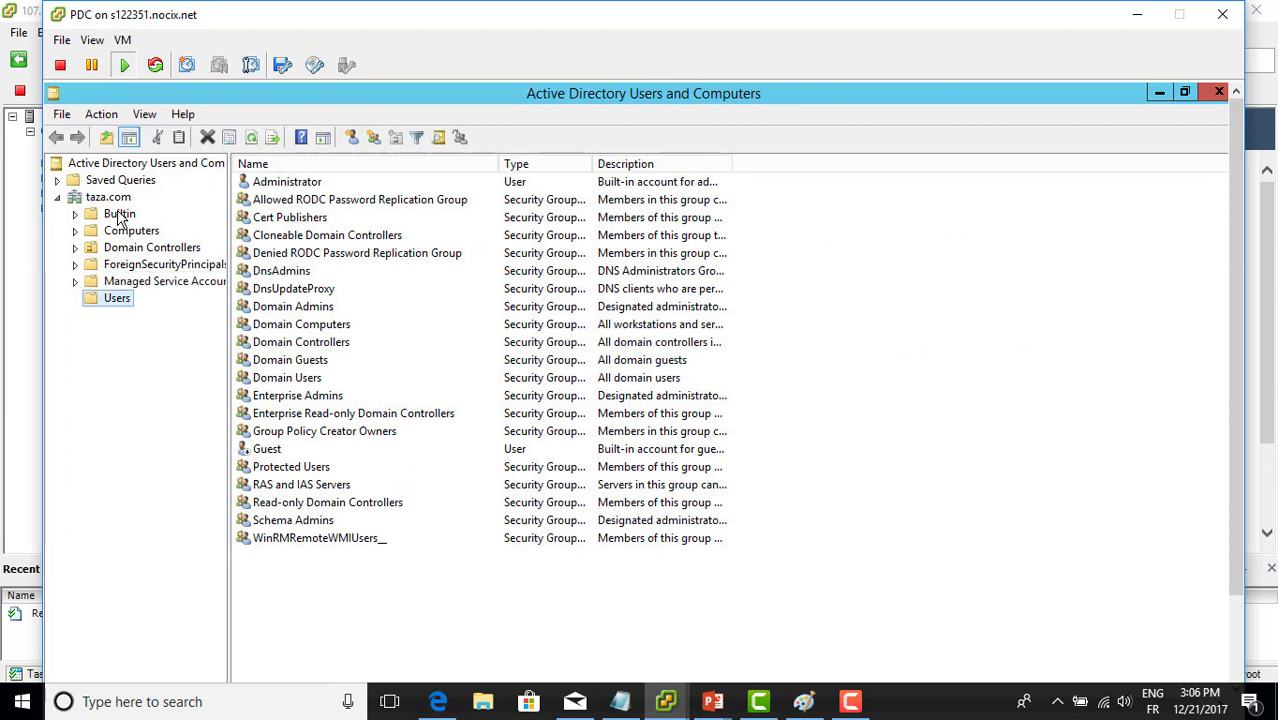
left_click(122, 232)
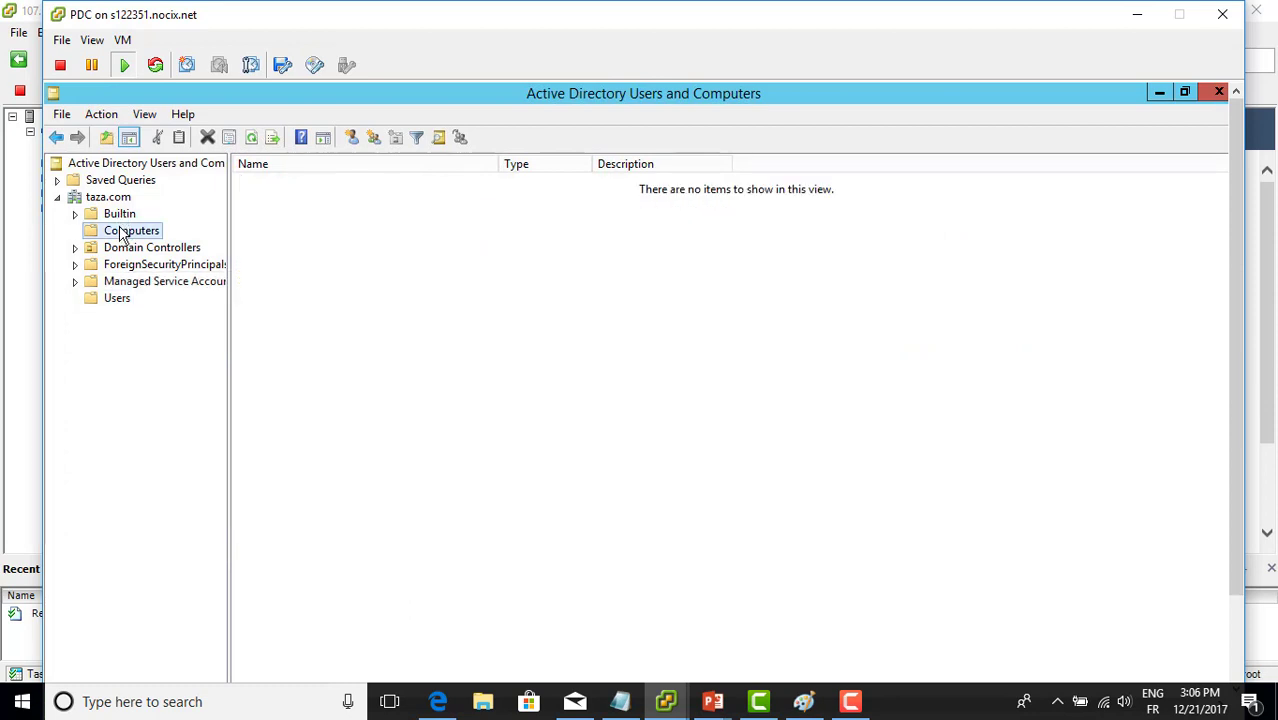
left_click(565, 273)
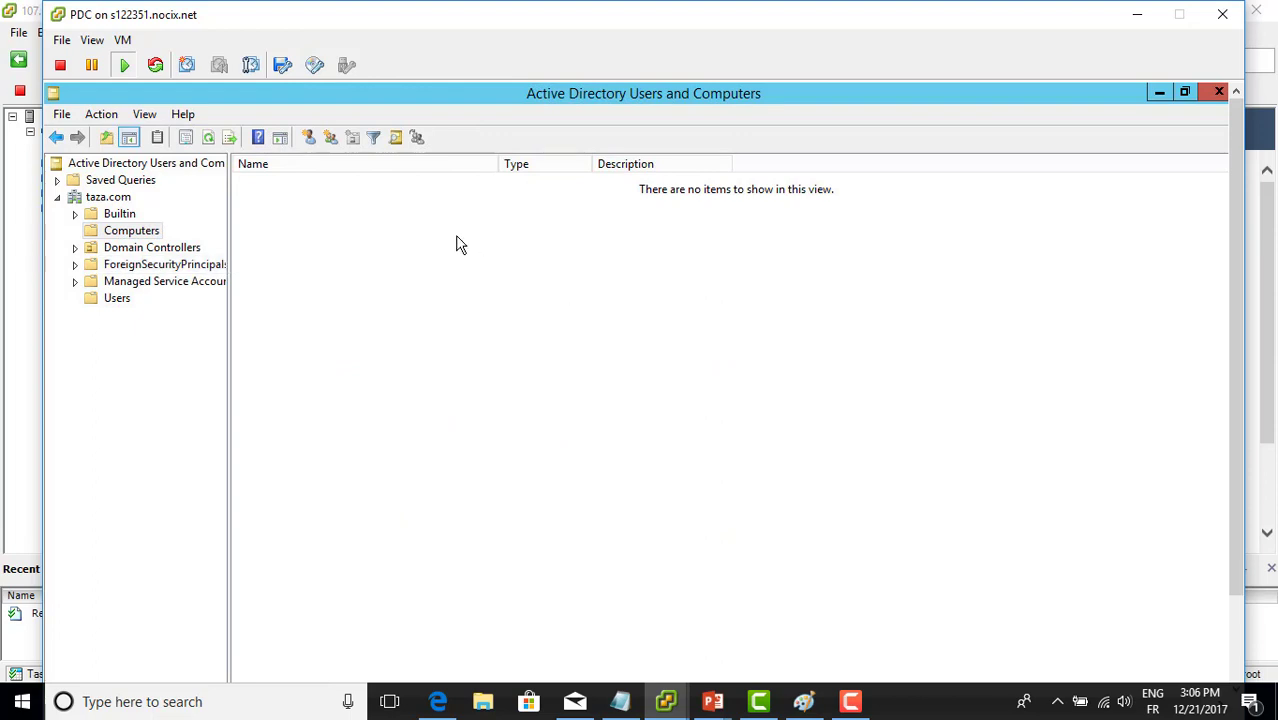
left_click(1219, 91)
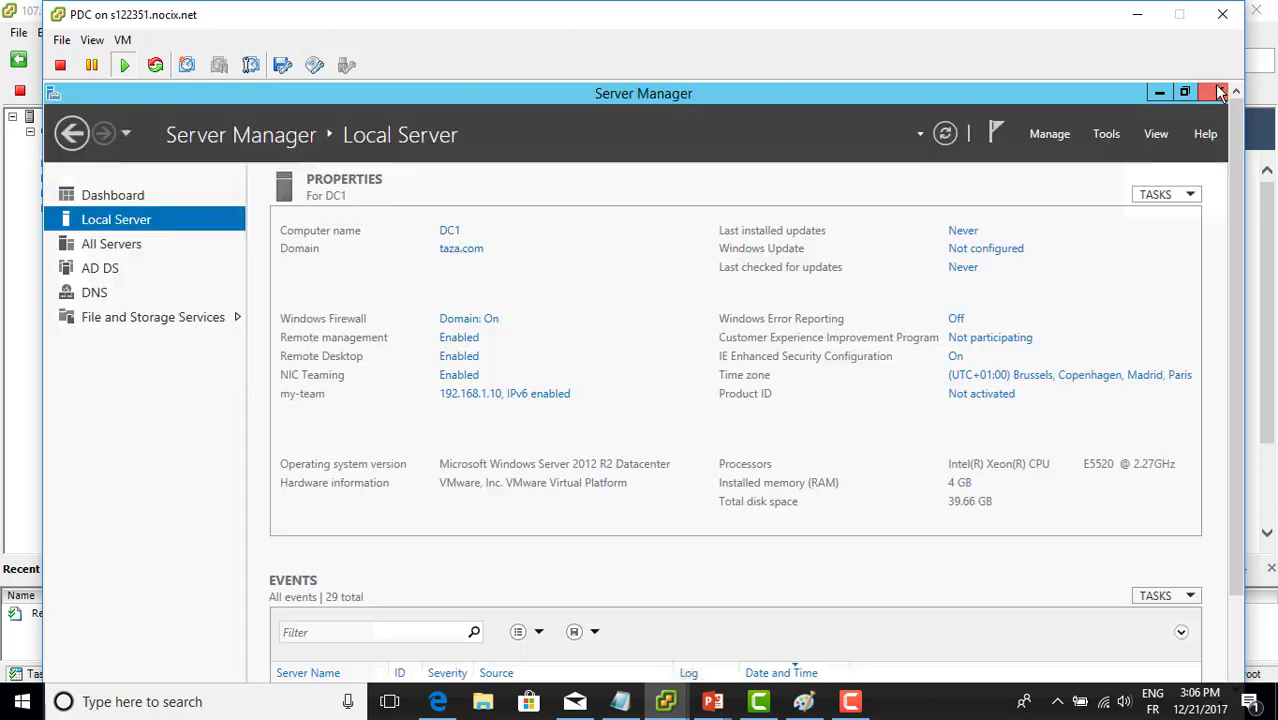
Minimize the PDC console and put the windows client 10 console into full screen
left_click(1137, 14)
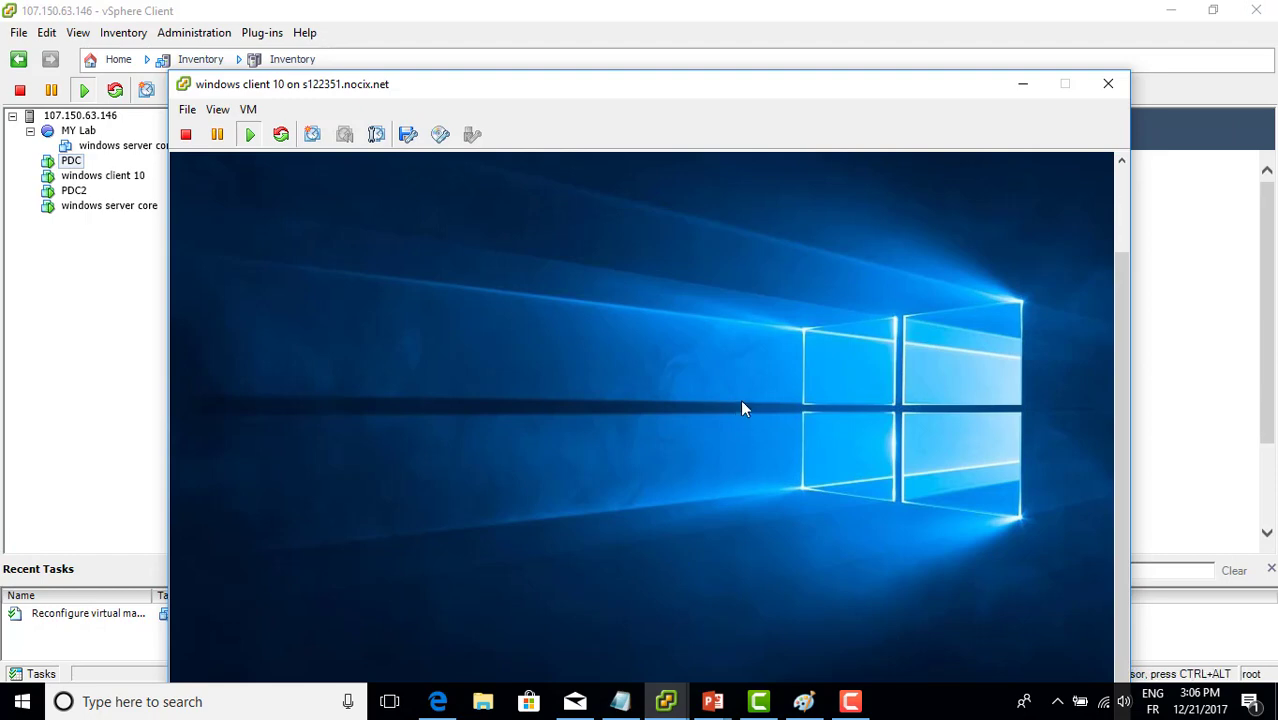
left_click(217, 110)
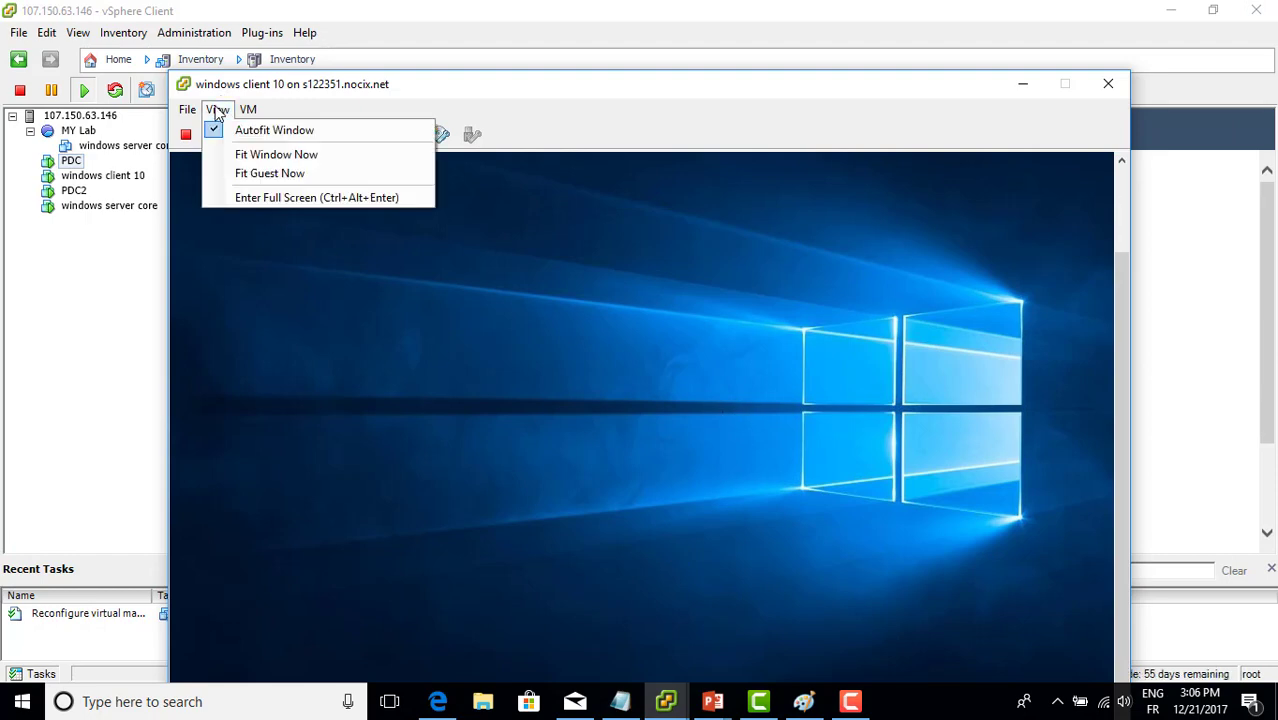
left_click(255, 198)
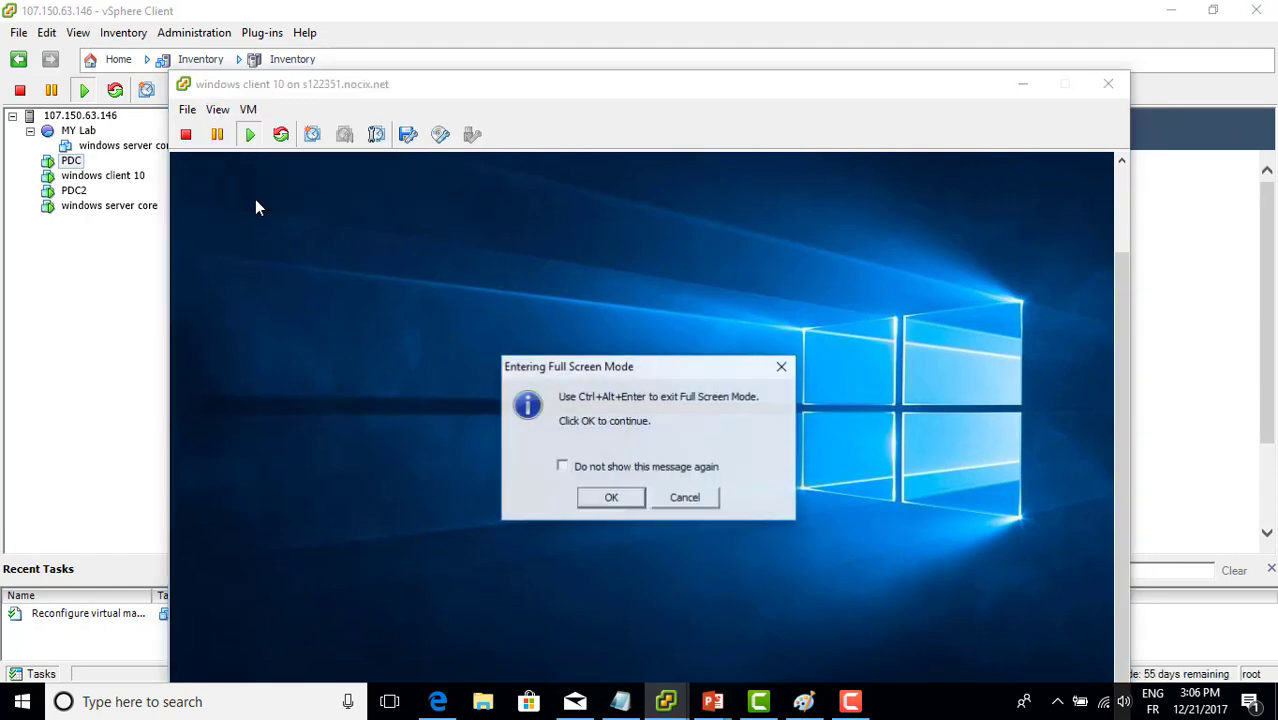
left_click(622, 497)
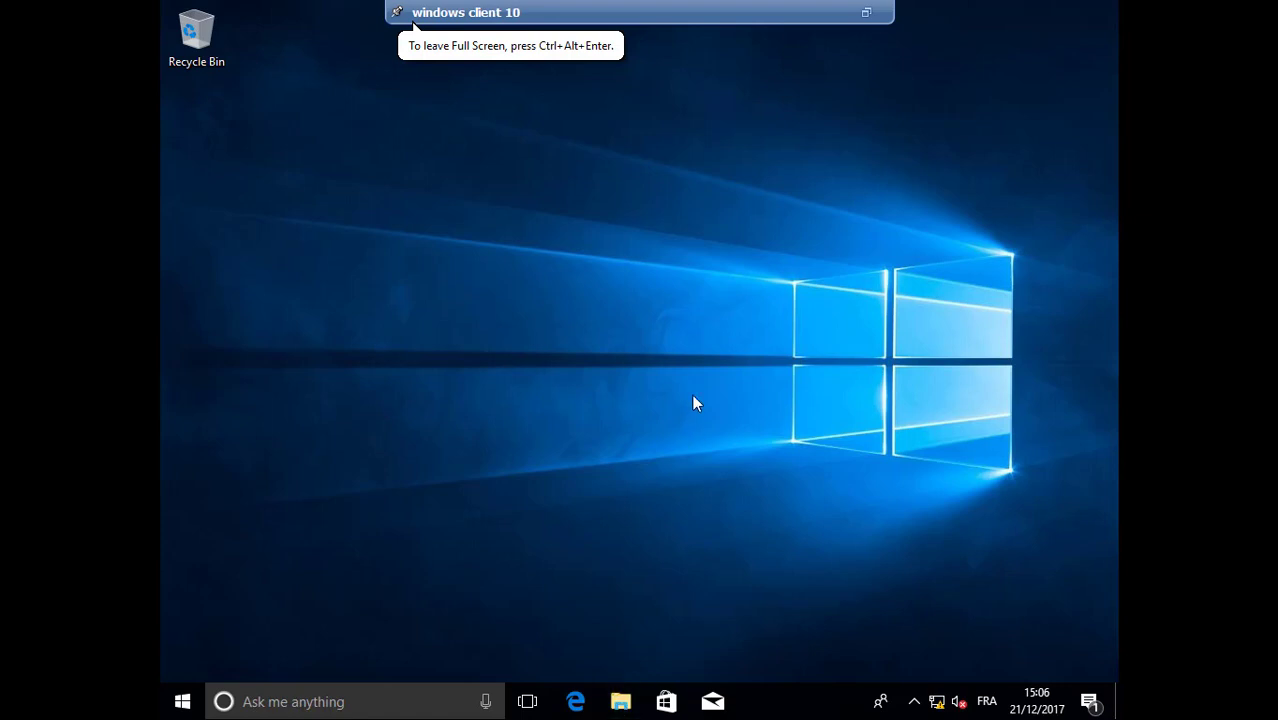
Check via This PC Properties that the client is DESKTOP-CSHT0GF in WORKGROUP, then close the dialogs
left_click(621, 703)
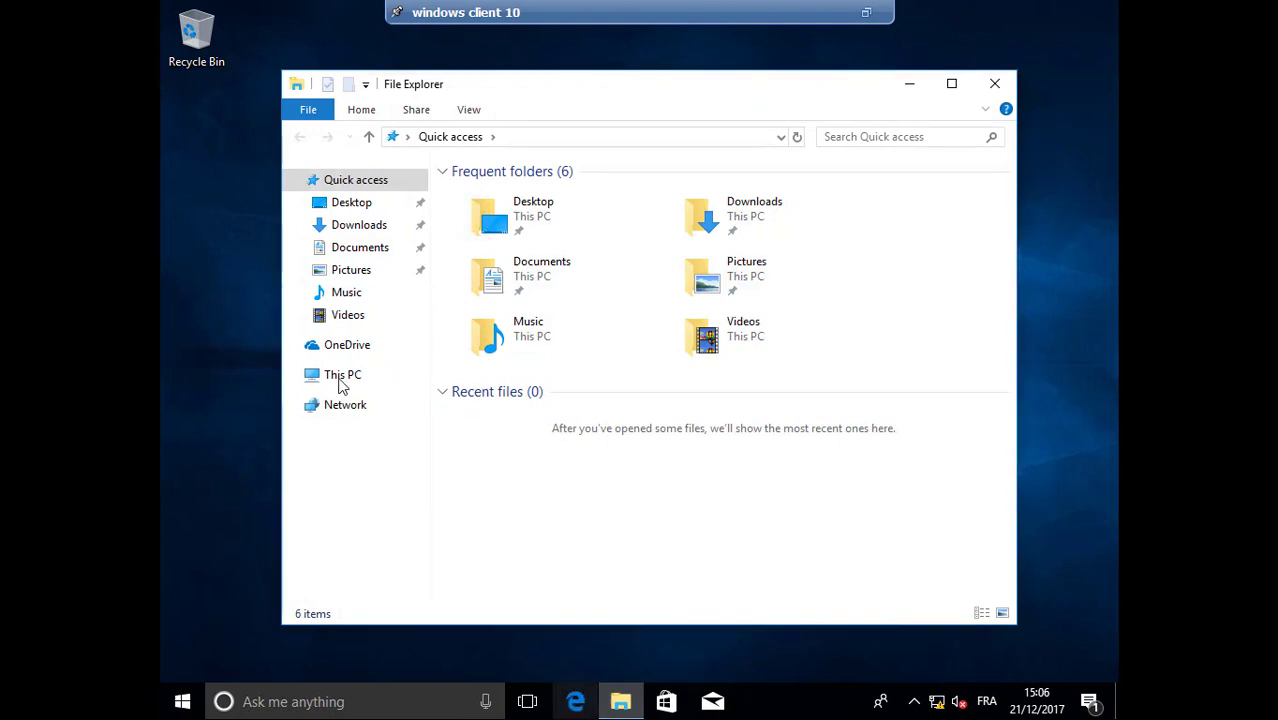
right_click(343, 385)
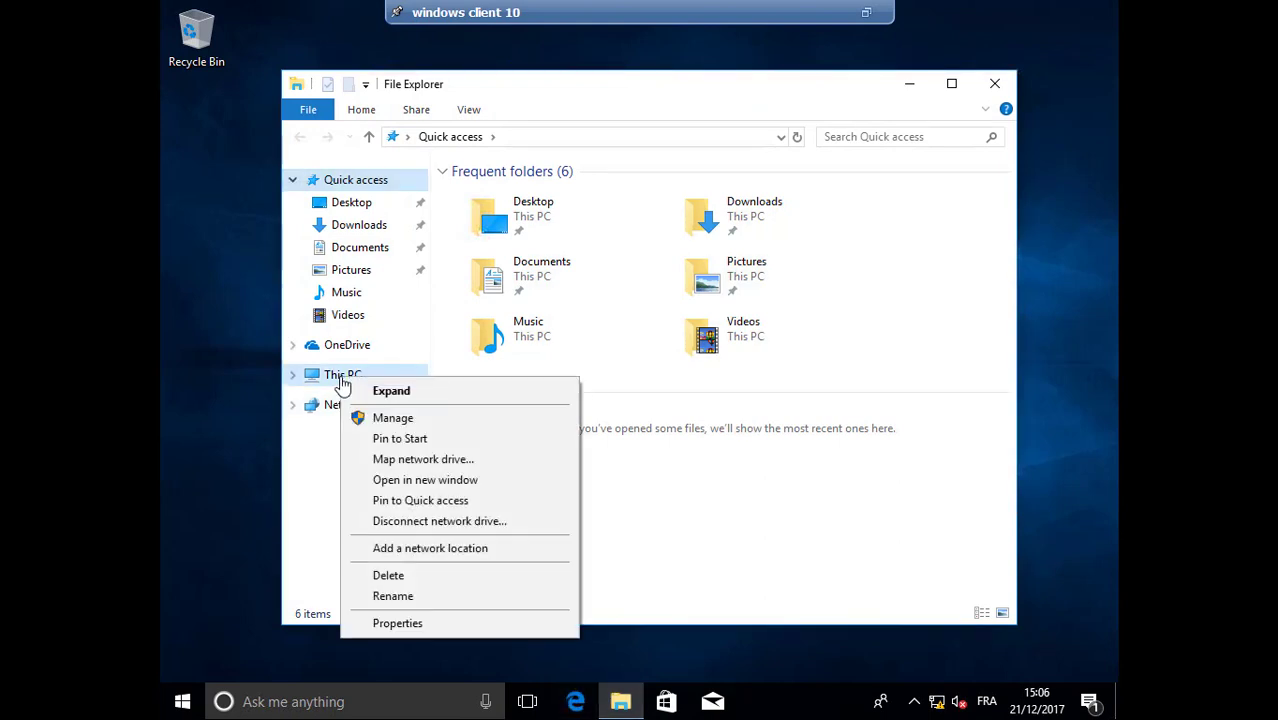
left_click(405, 621)
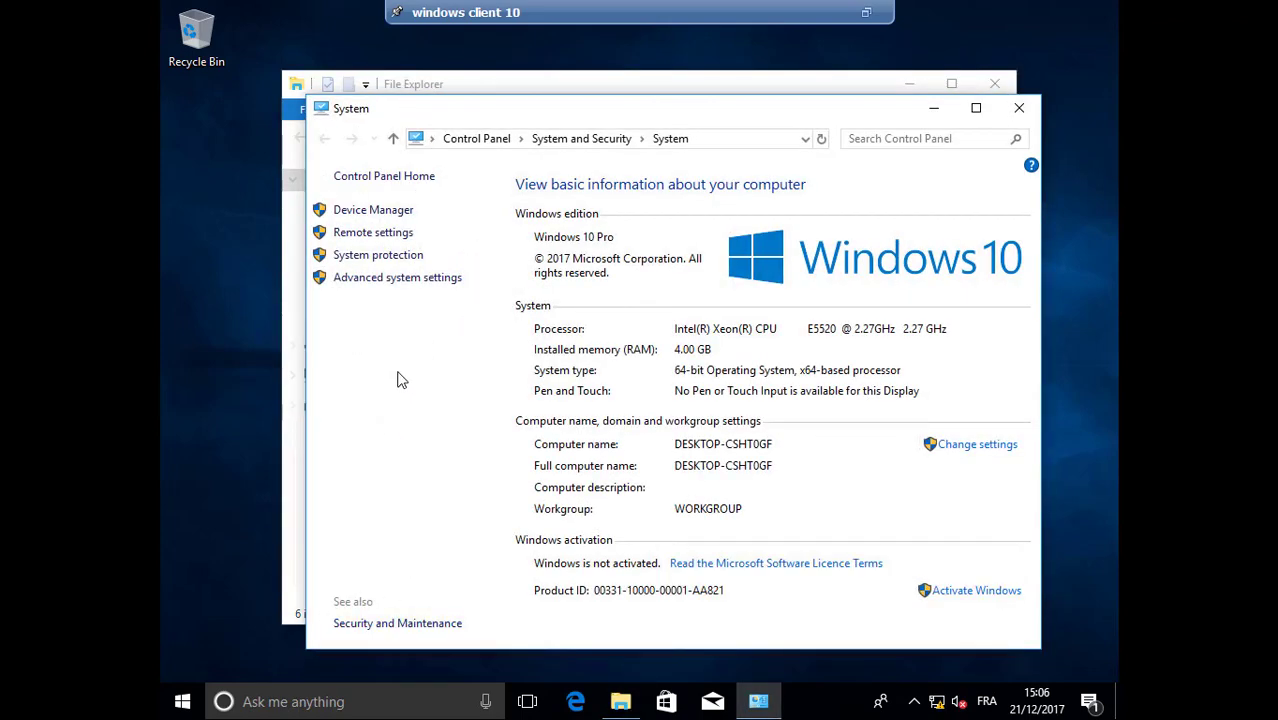
left_click(427, 279)
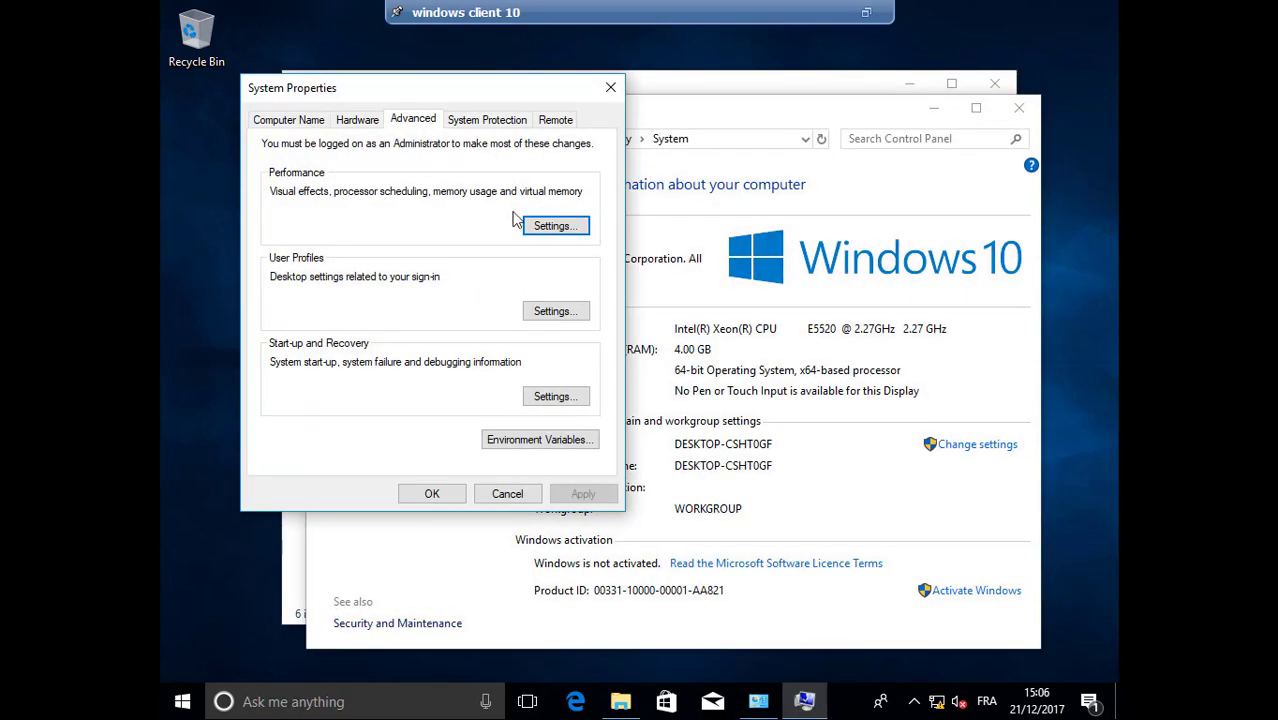
left_click(308, 123)
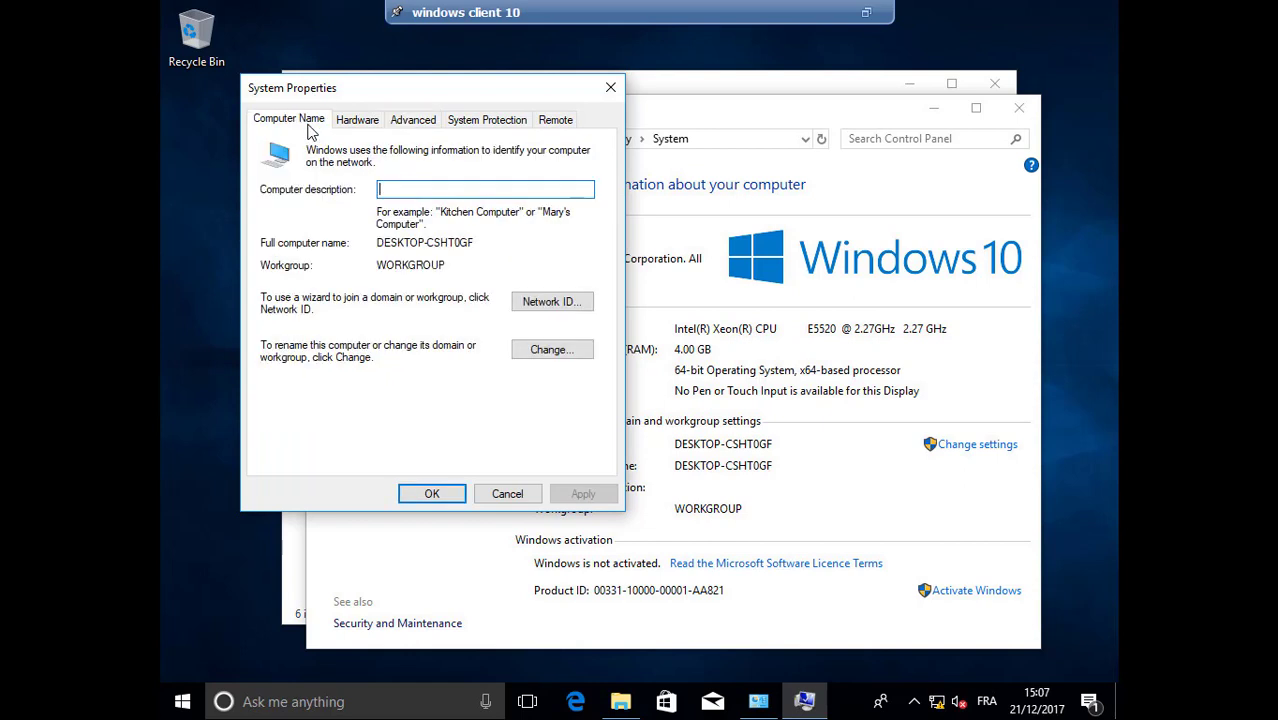
left_click(551, 349)
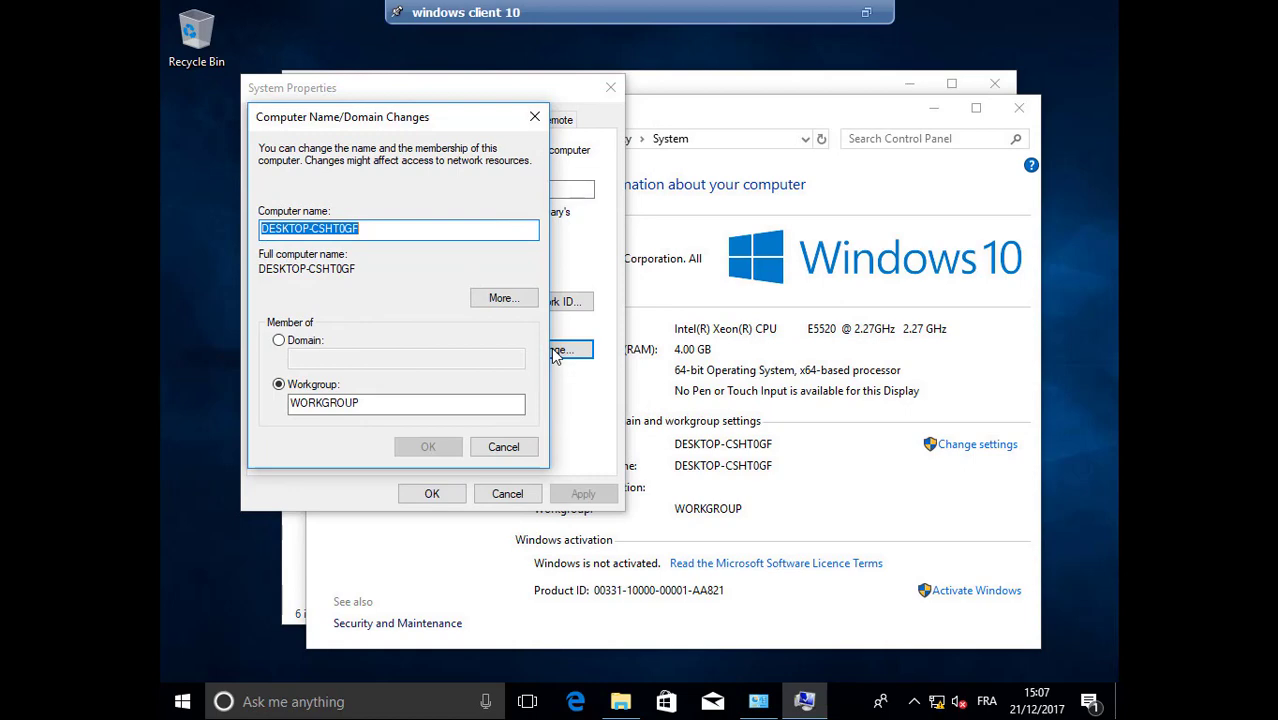
left_click(534, 120)
left_click(612, 89)
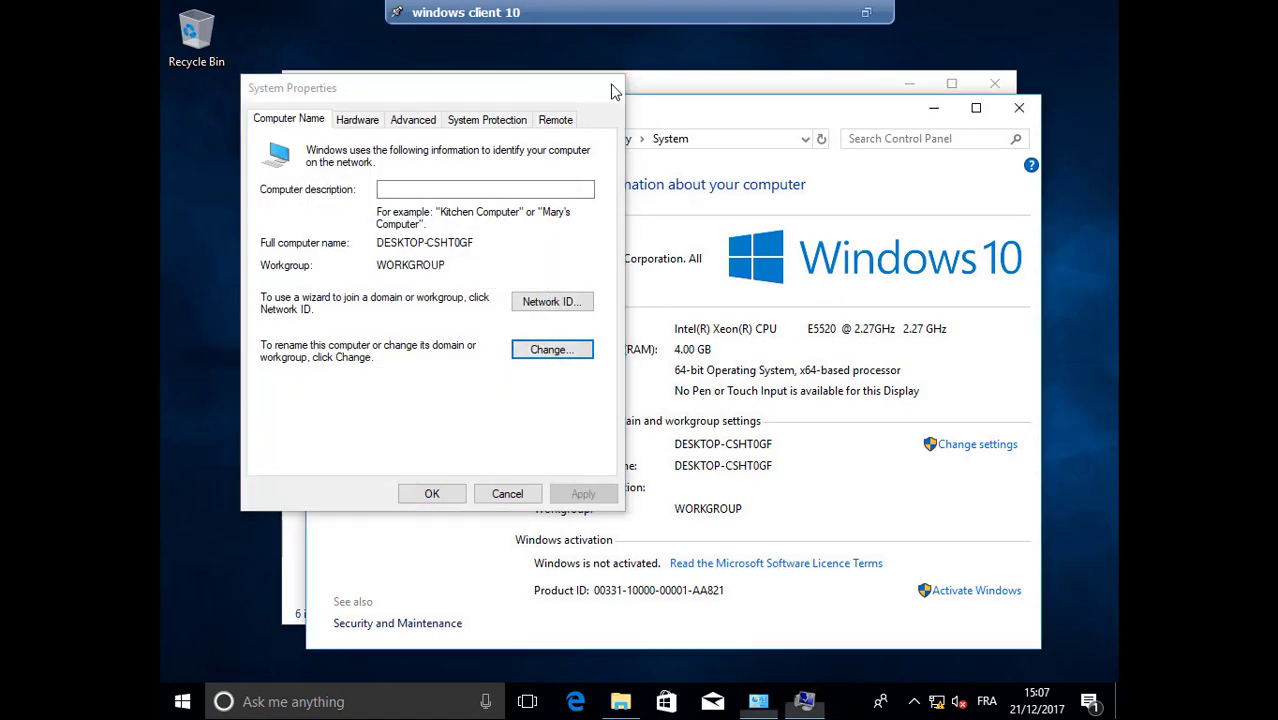
left_click(1033, 118)
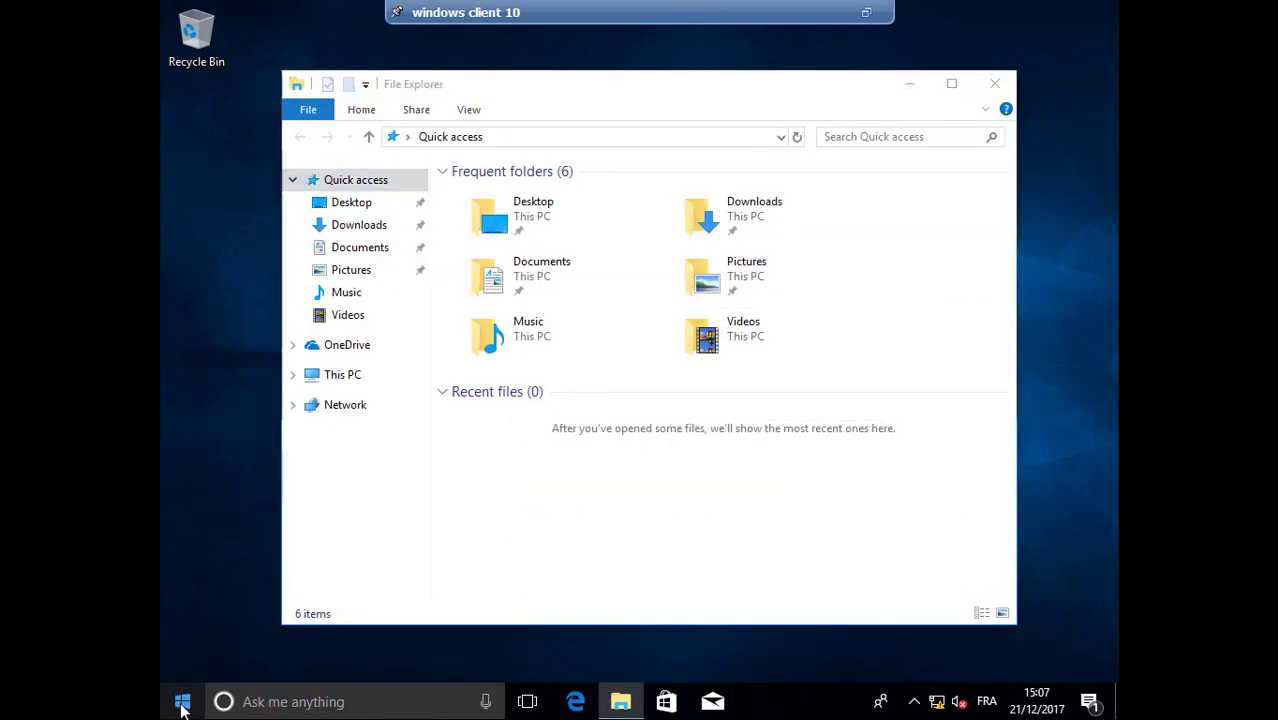
Search Windows Settings for 'advance' and open View advanced system settings
left_click(182, 703)
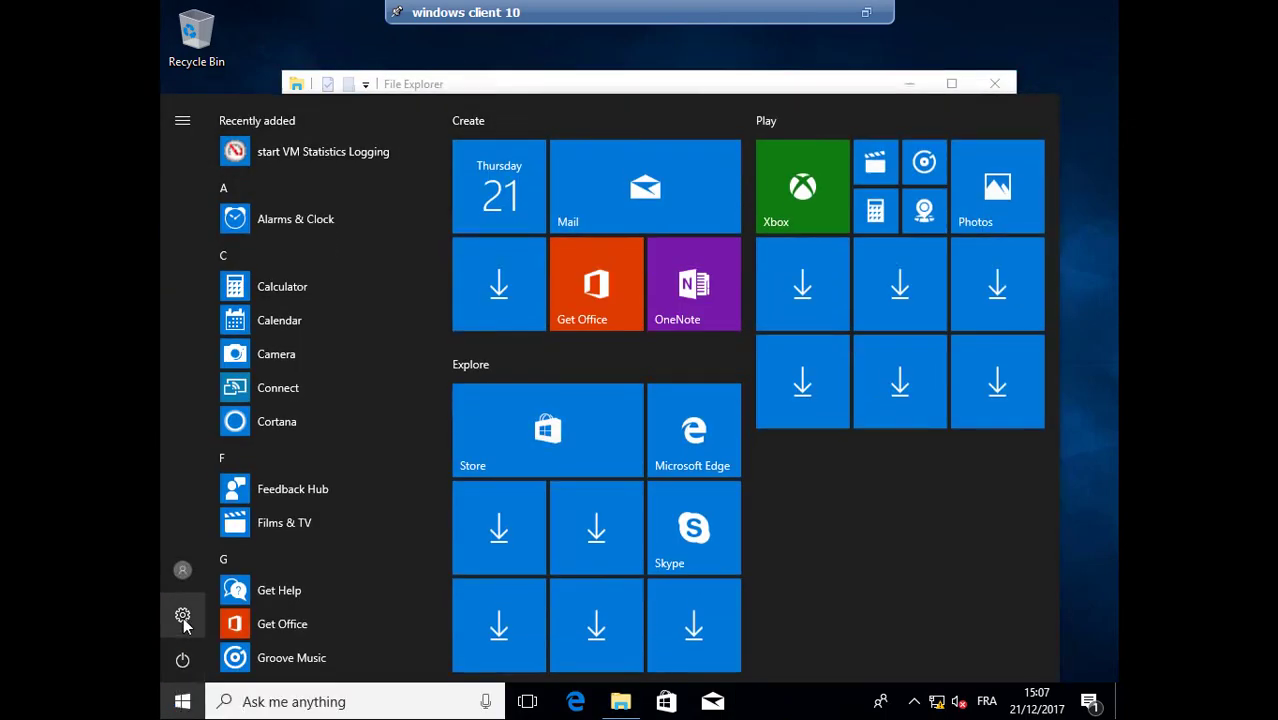
left_click(183, 617)
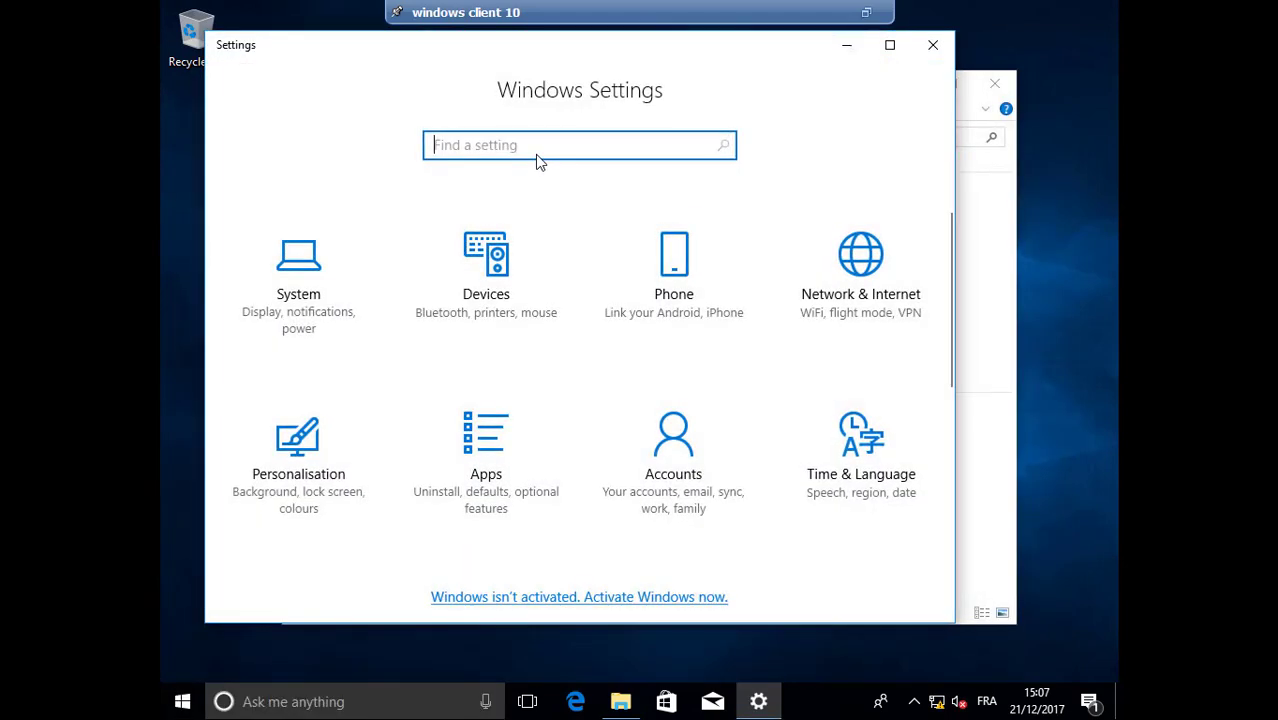
type("advance")
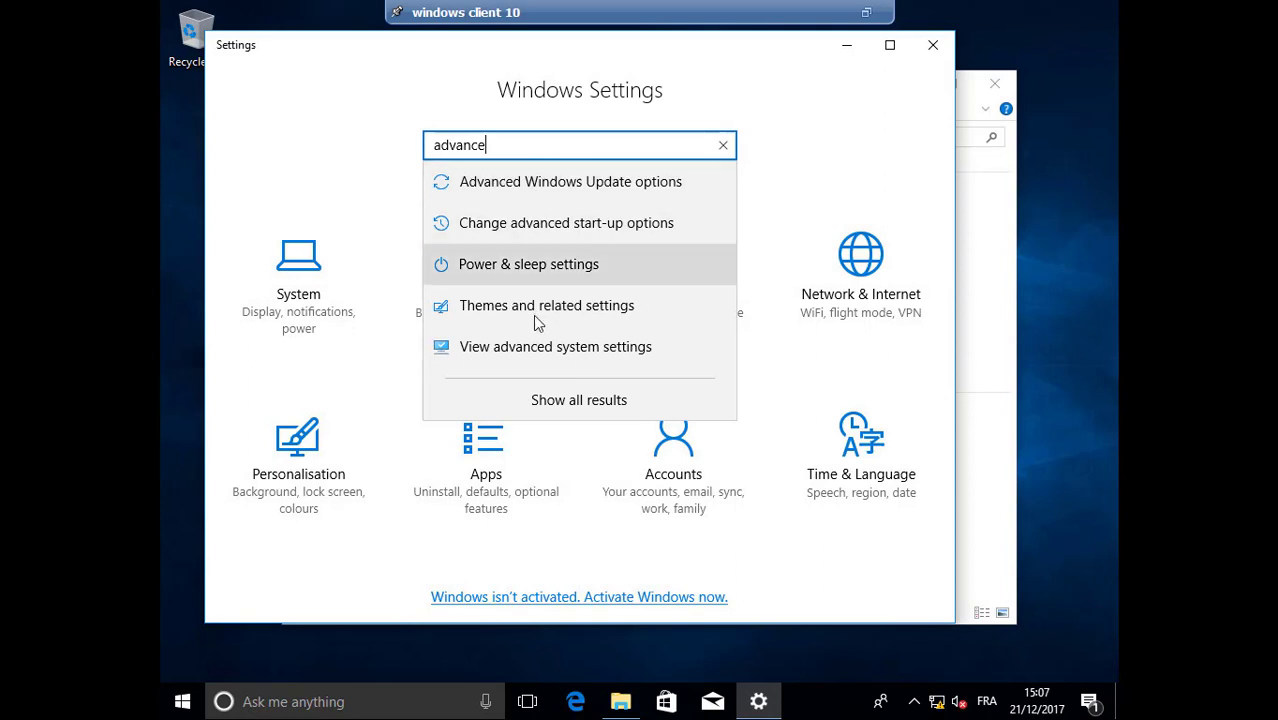
left_click(525, 348)
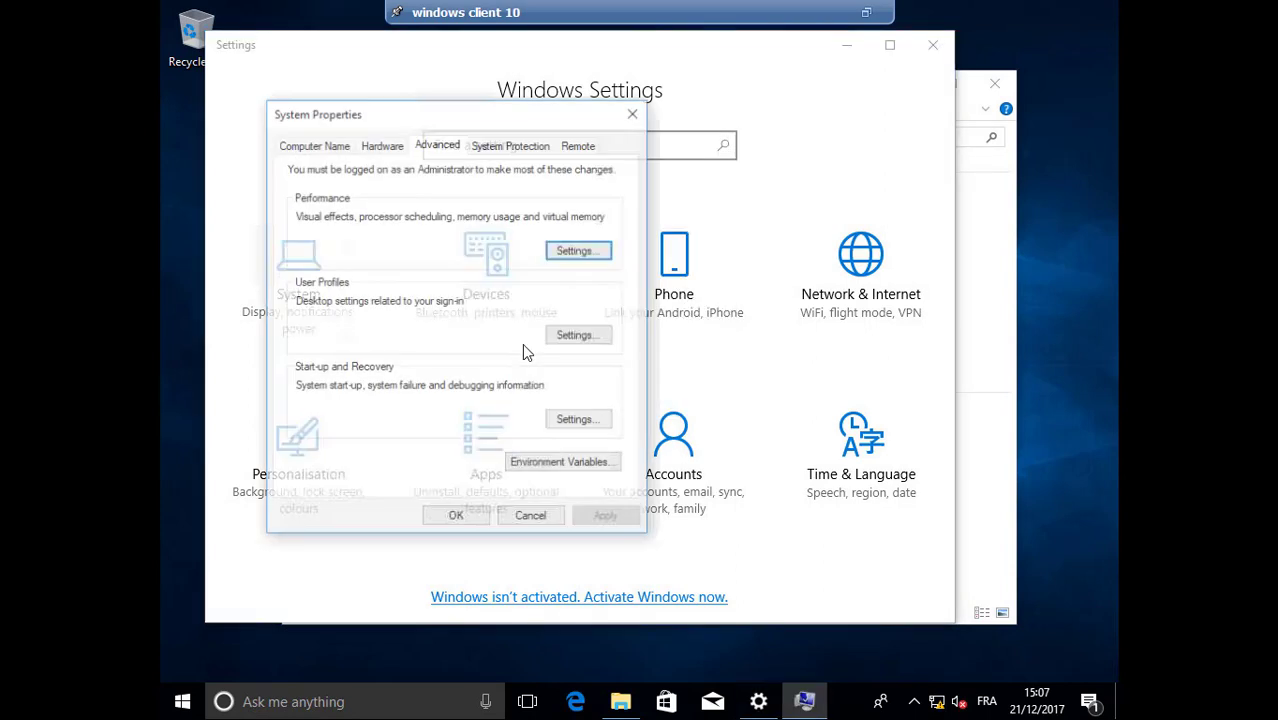
Show the Computer Name tab with DESKTOP-CSHT0GF in WORKGROUP, and close File Explorer
left_click(329, 145)
left_click_drag(391, 119, 633, 119)
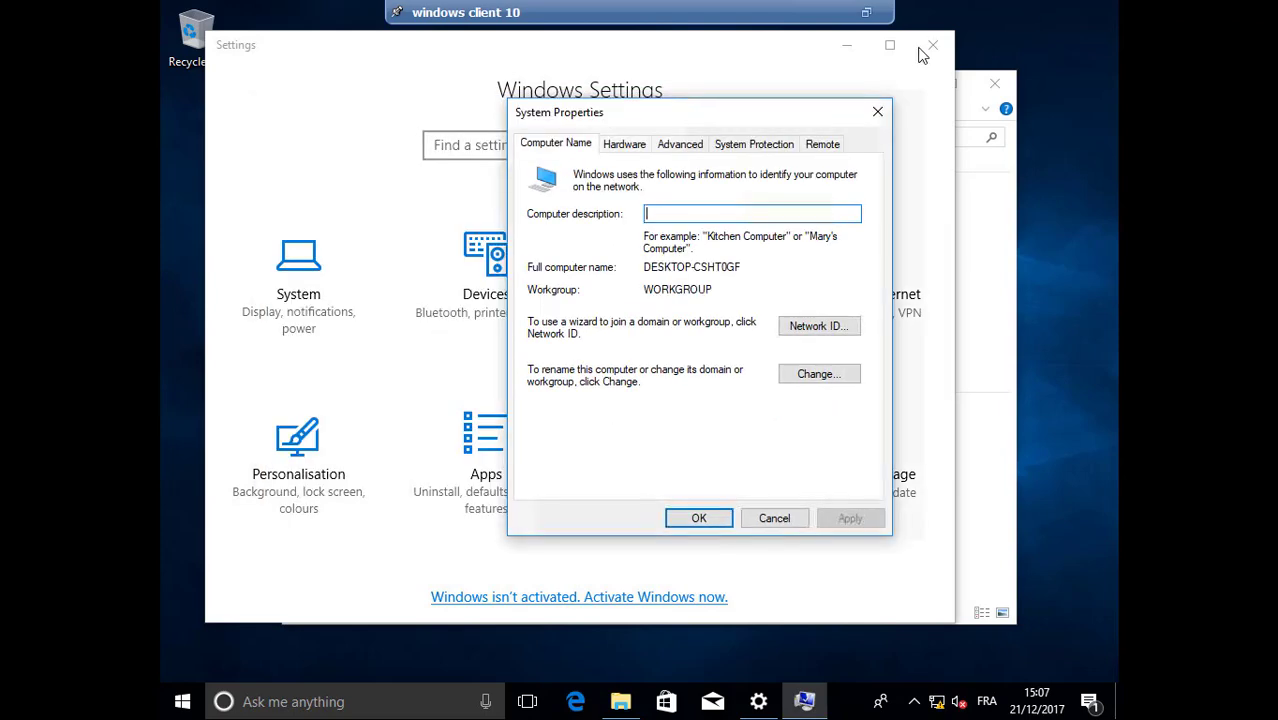
left_click(994, 88)
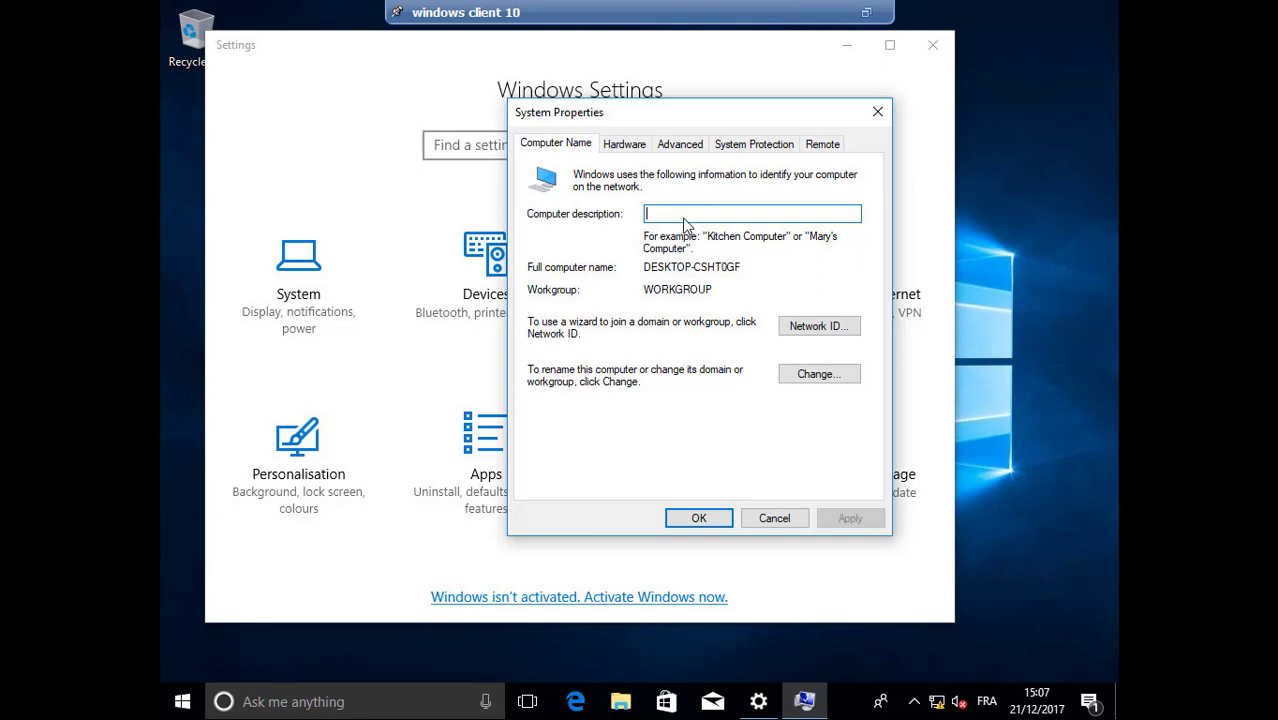
left_click(685, 217)
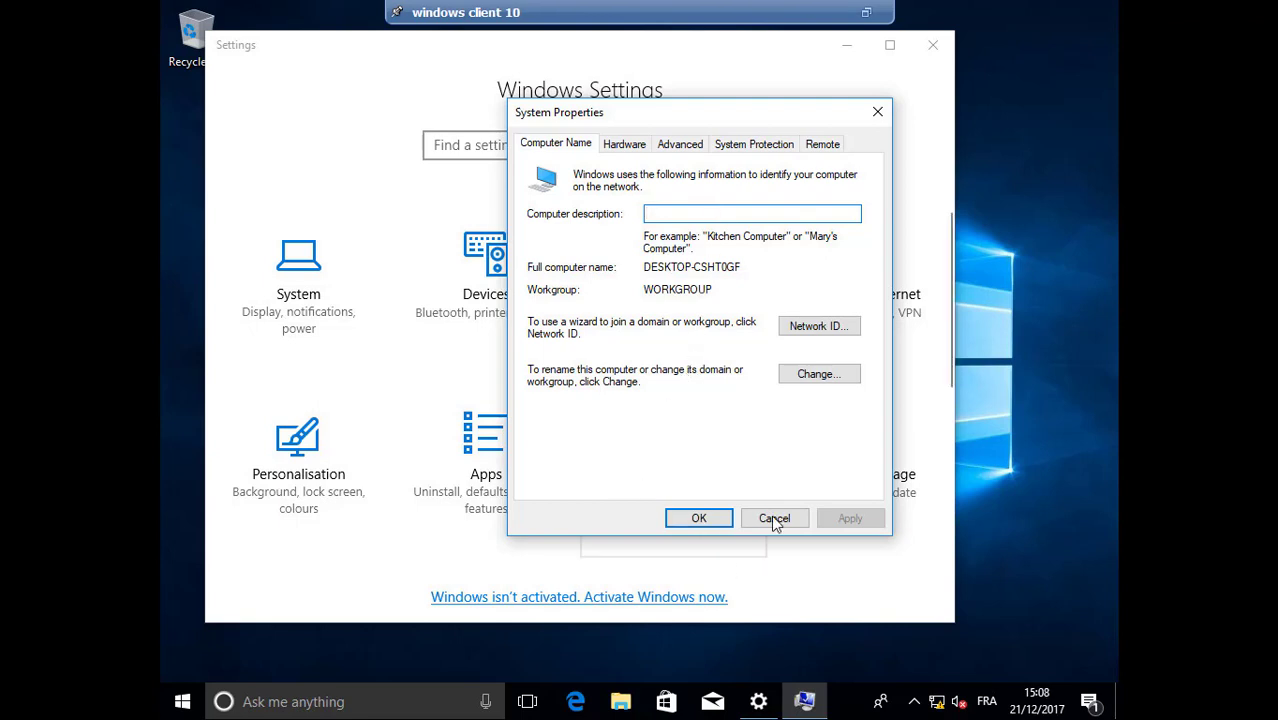
Open Ethernet0's IPv4 properties through Network & Internet settings and the Network and Sharing Centre
right_click(935, 703)
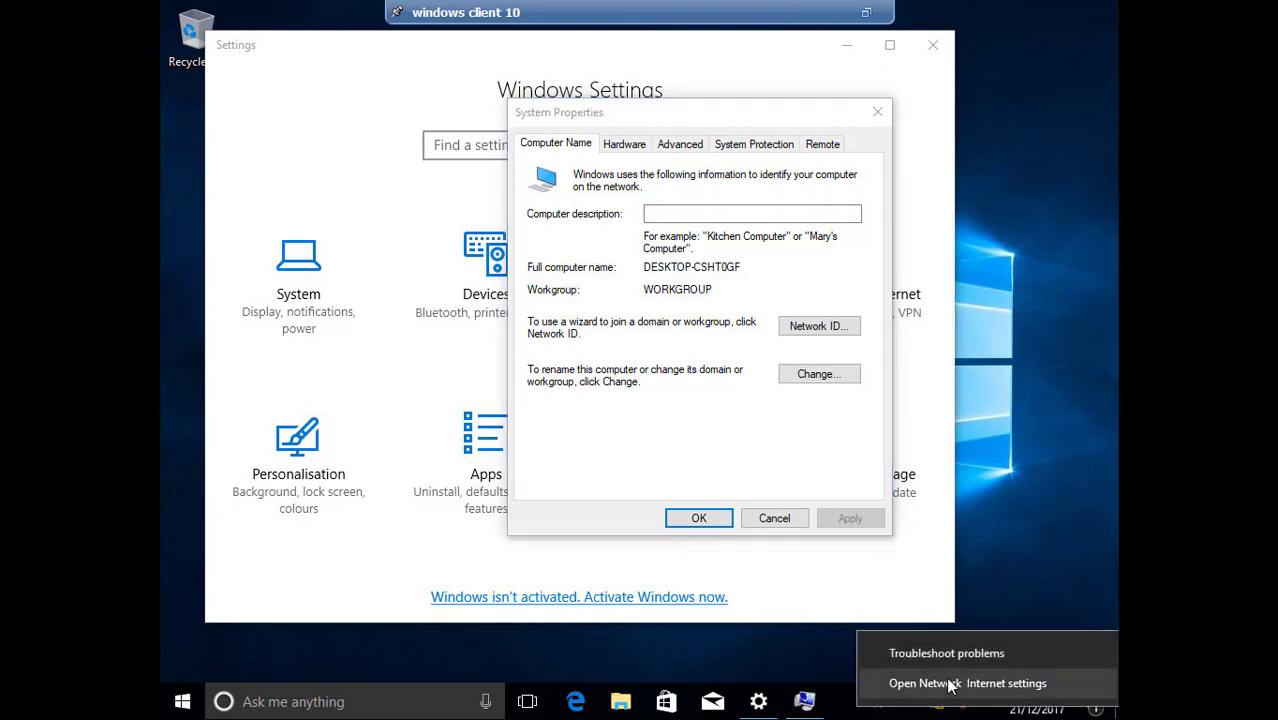
left_click(951, 684)
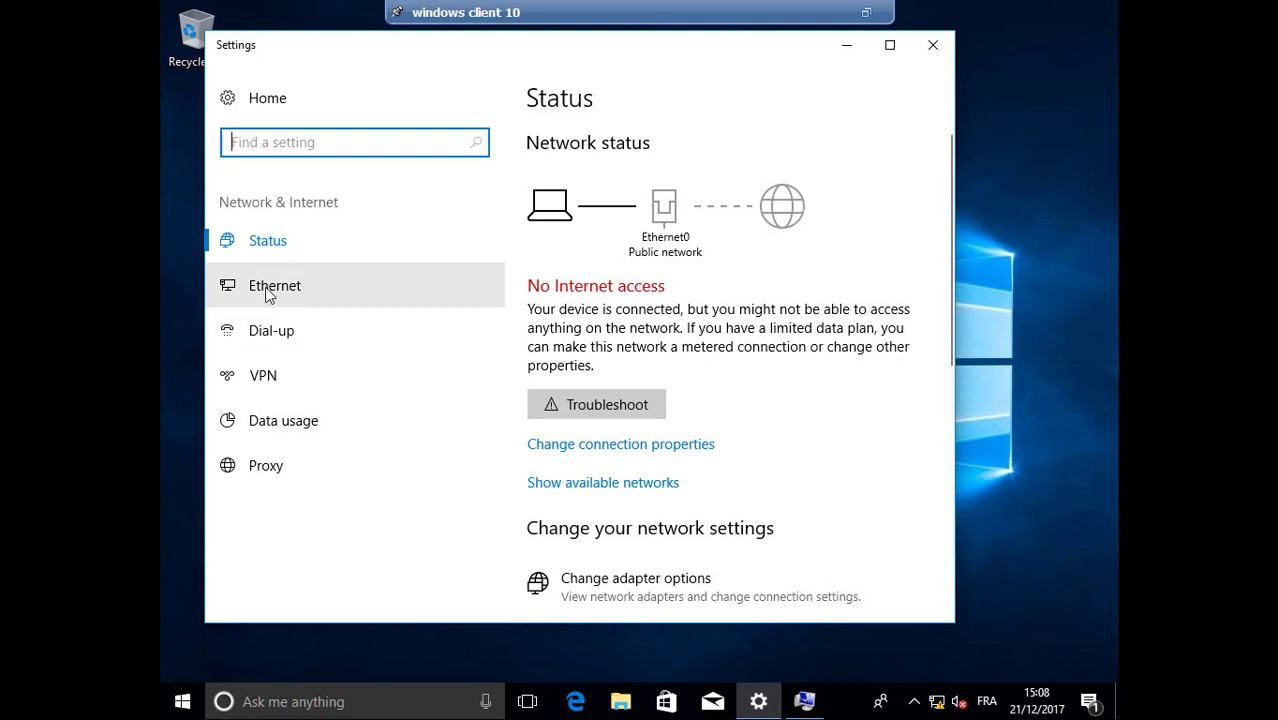
left_click(298, 295)
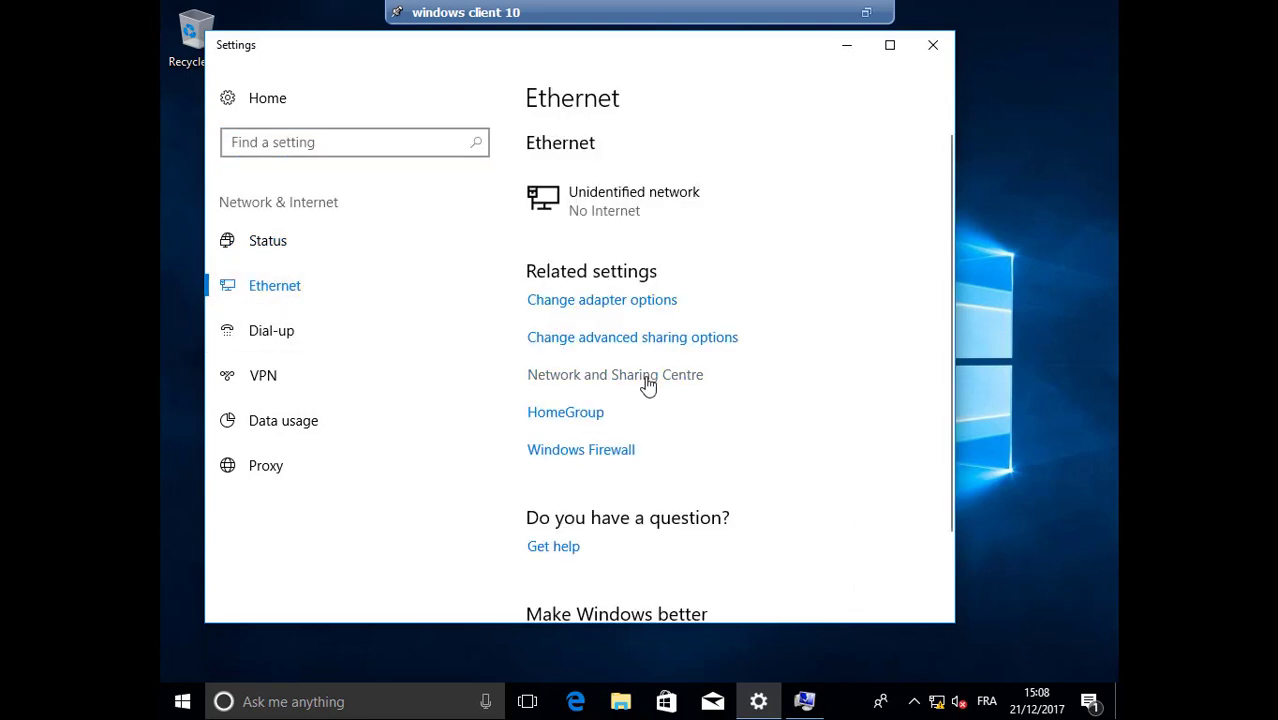
left_click(648, 385)
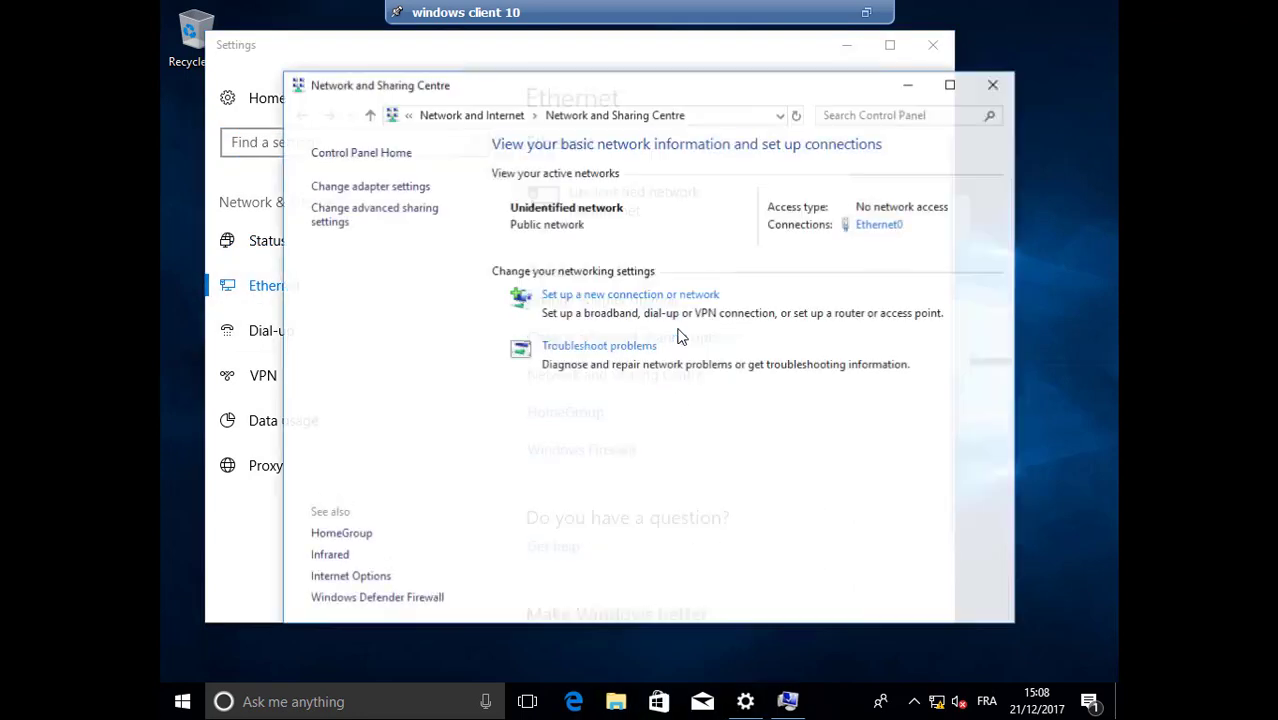
left_click(896, 227)
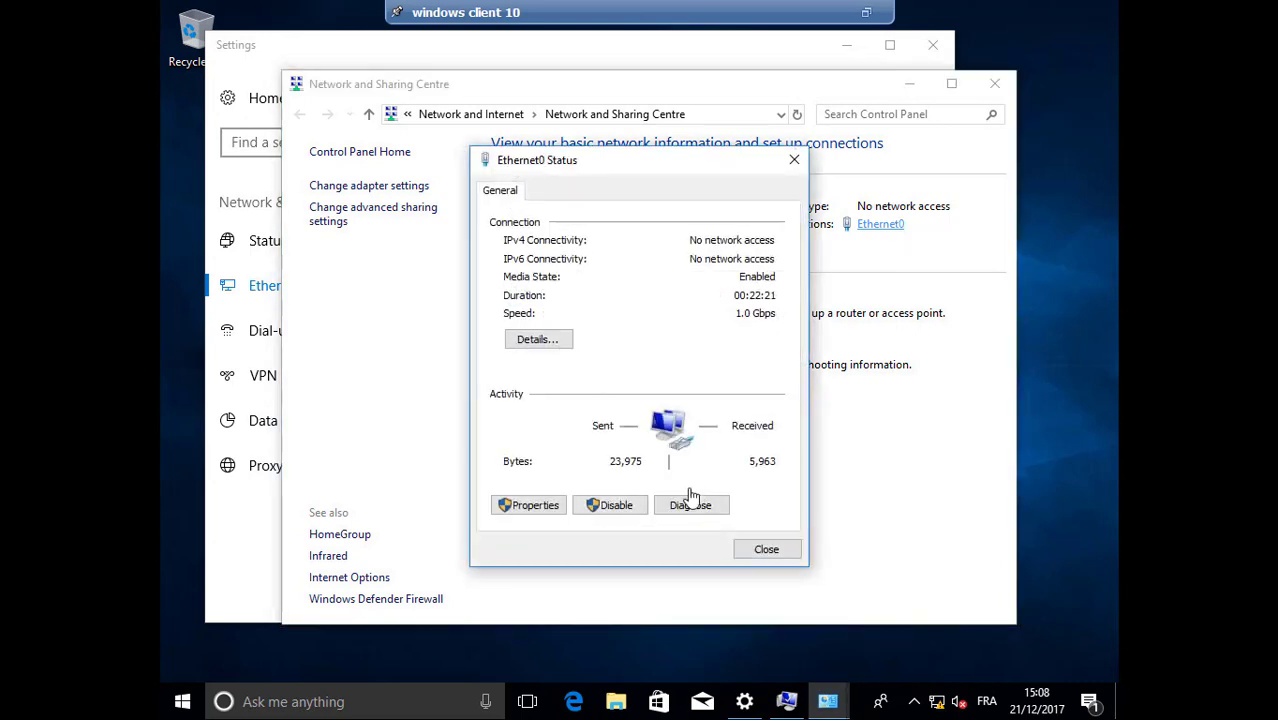
left_click(530, 505)
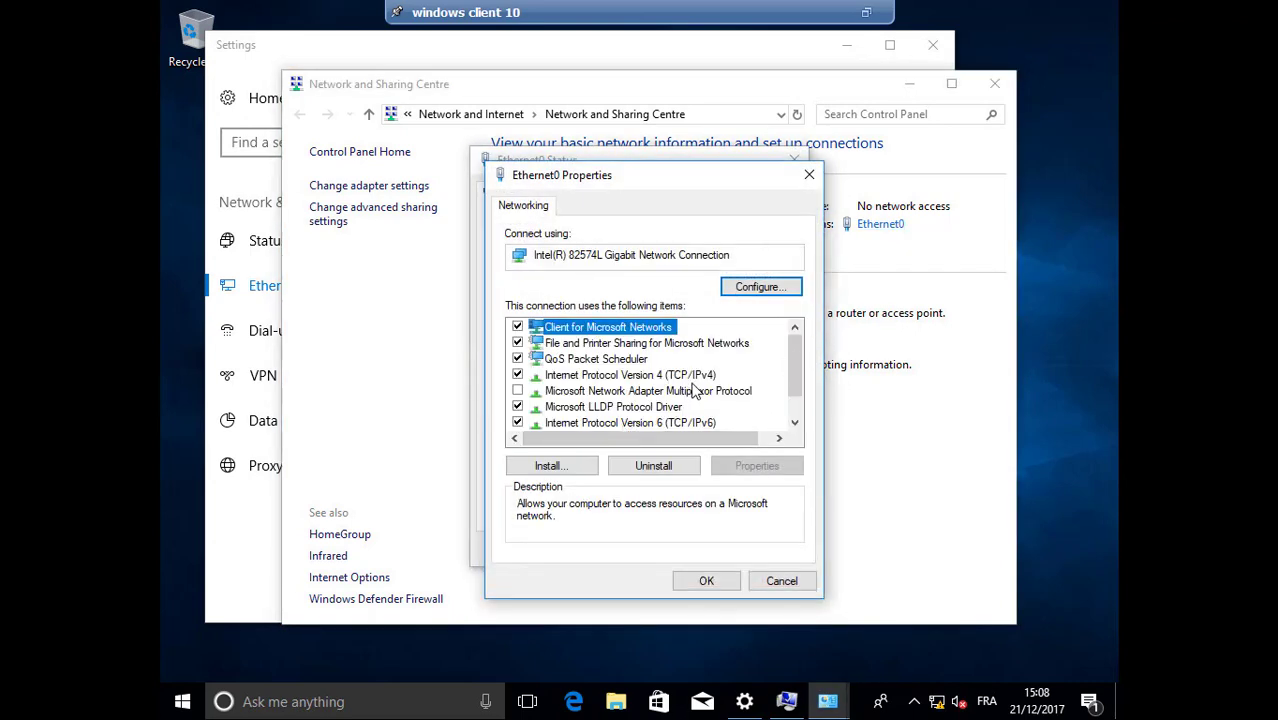
double_click(680, 375)
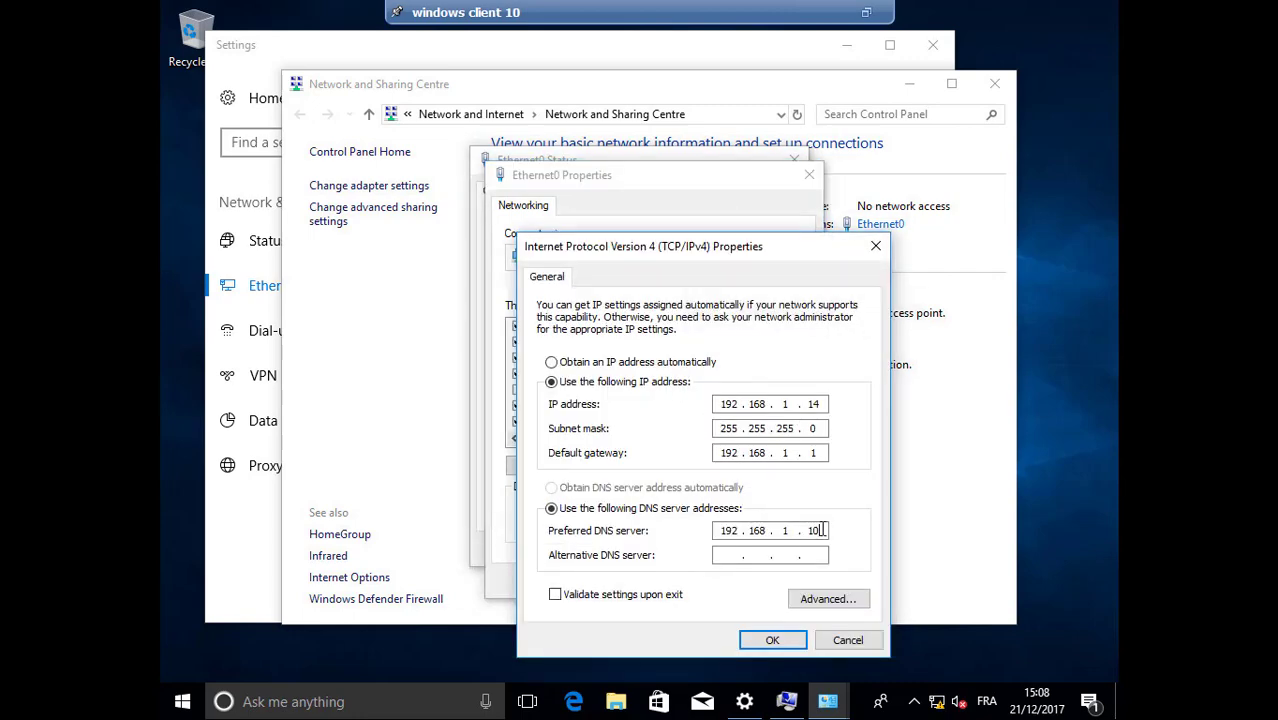
Keep IPv4 192.168.1.14 with DNS 192.168.1.10, close the network windows and return to System Properties
left_click(770, 639)
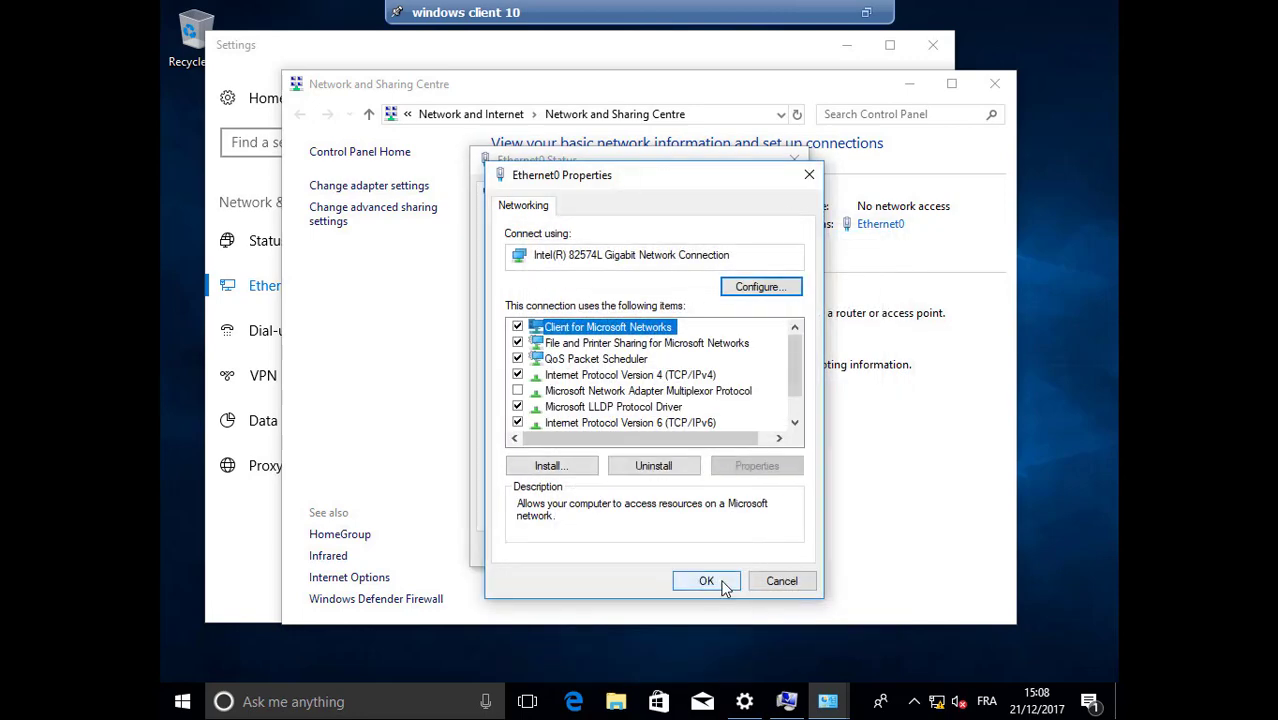
left_click(725, 586)
left_click(766, 550)
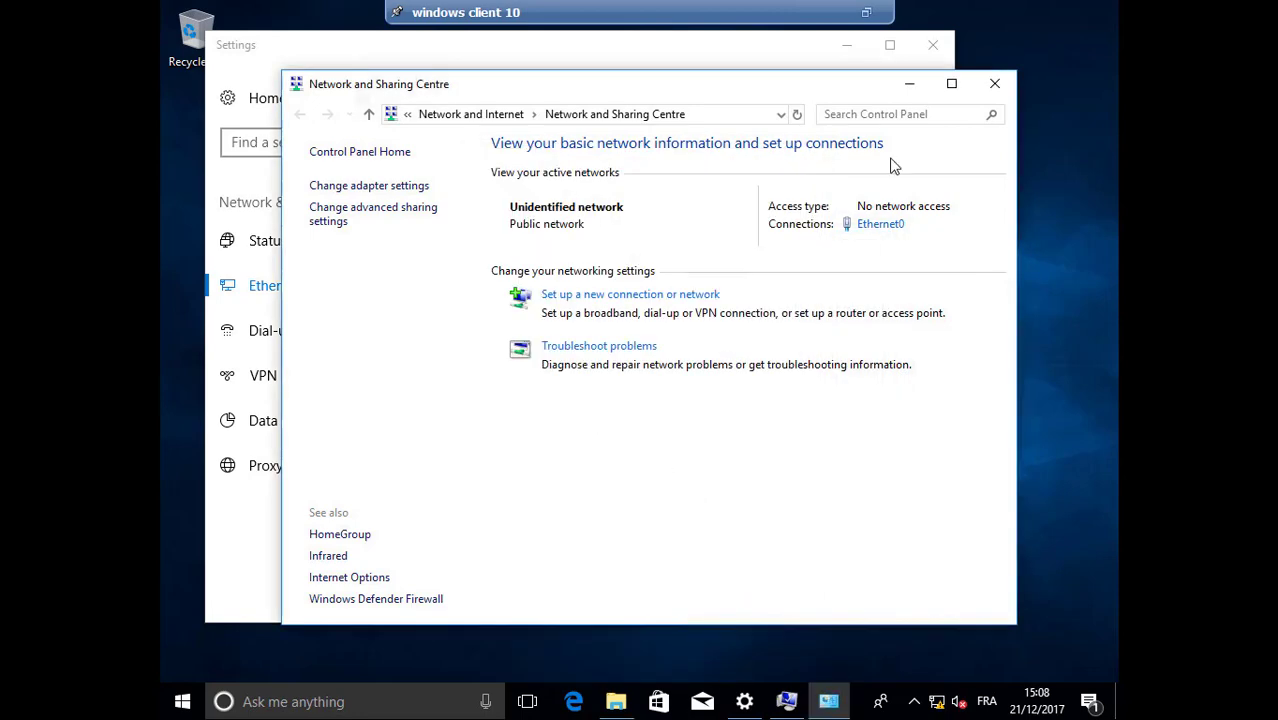
left_click(995, 86)
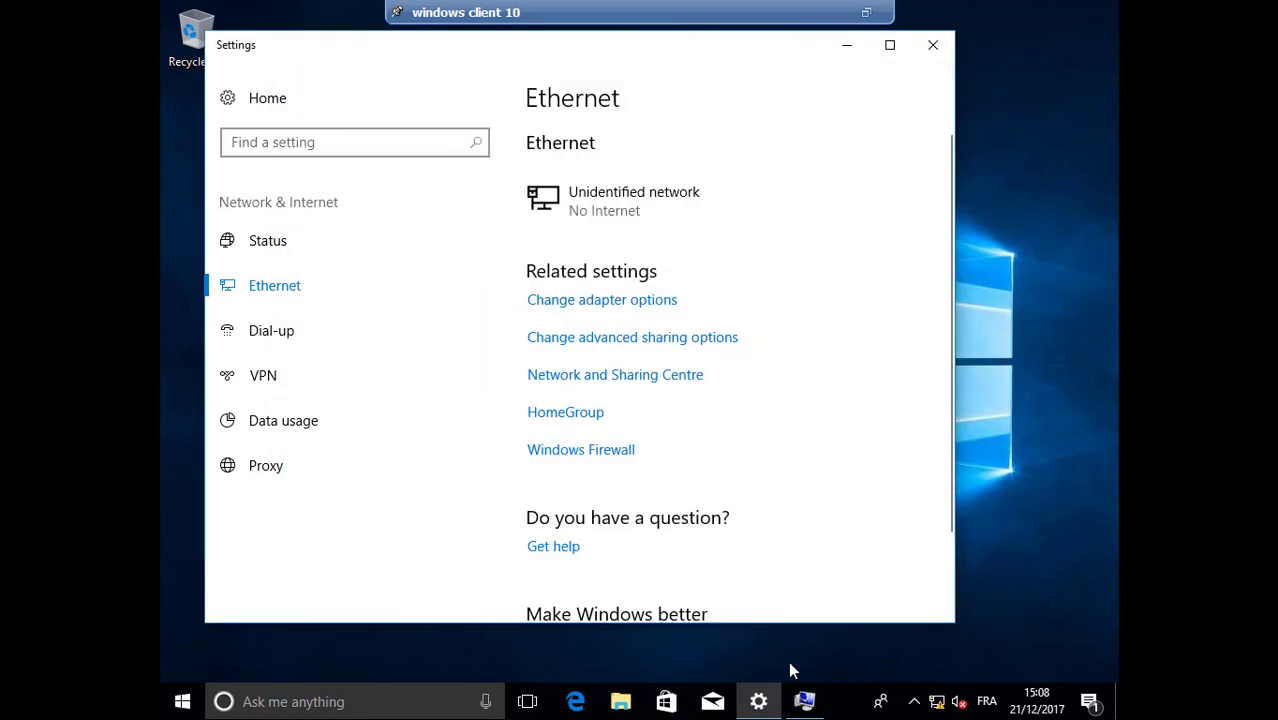
left_click(805, 701)
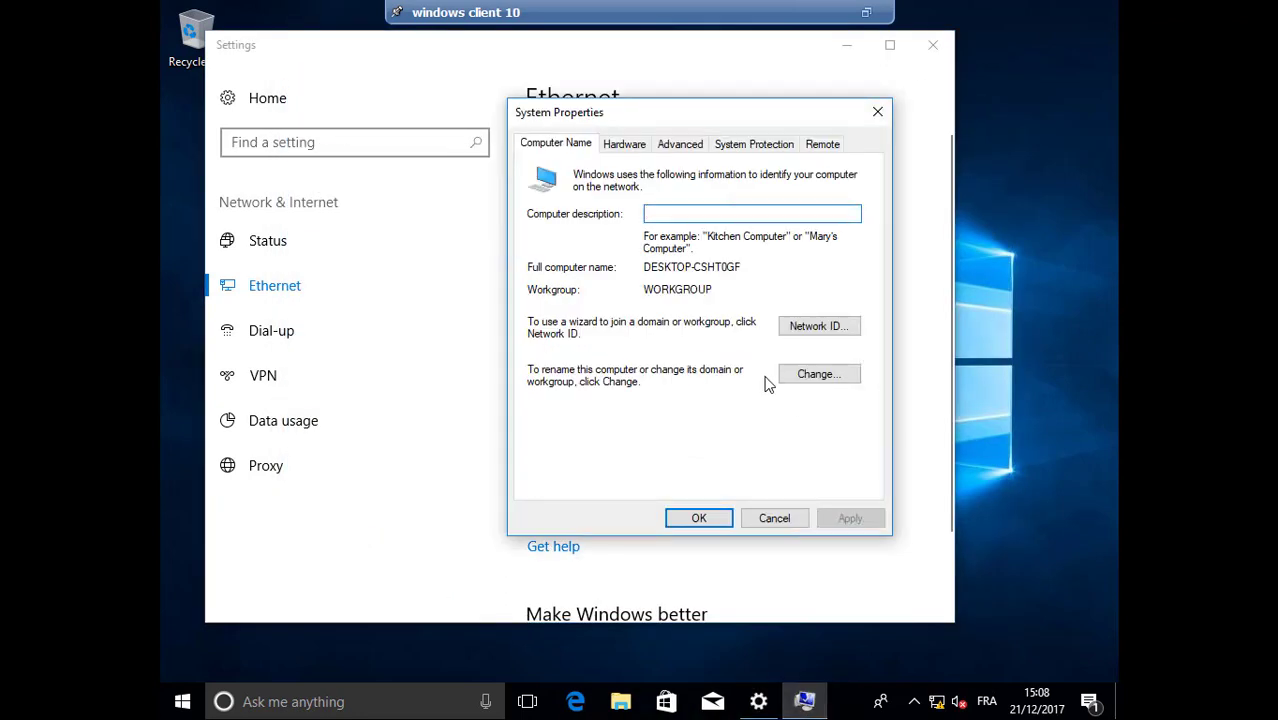
Close Windows Settings and open Computer Name/Domain Changes with Domain membership selected
left_click(932, 56)
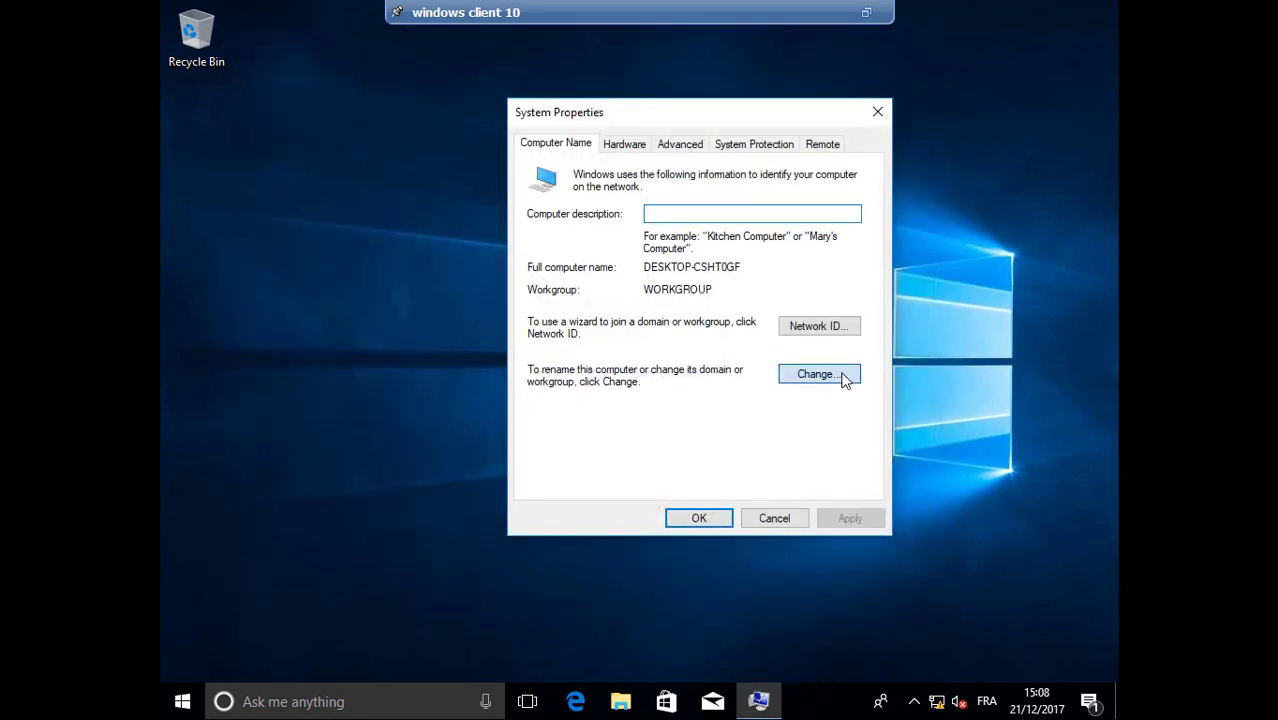
left_click(842, 376)
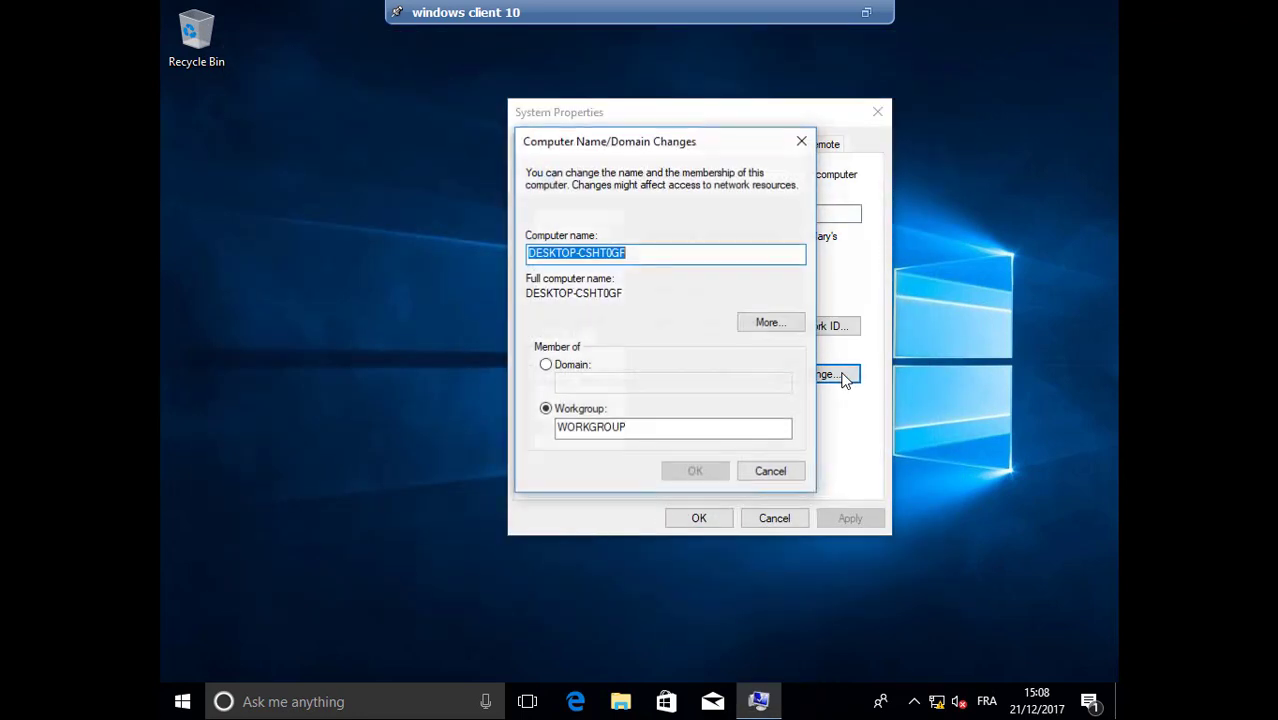
left_click(574, 367)
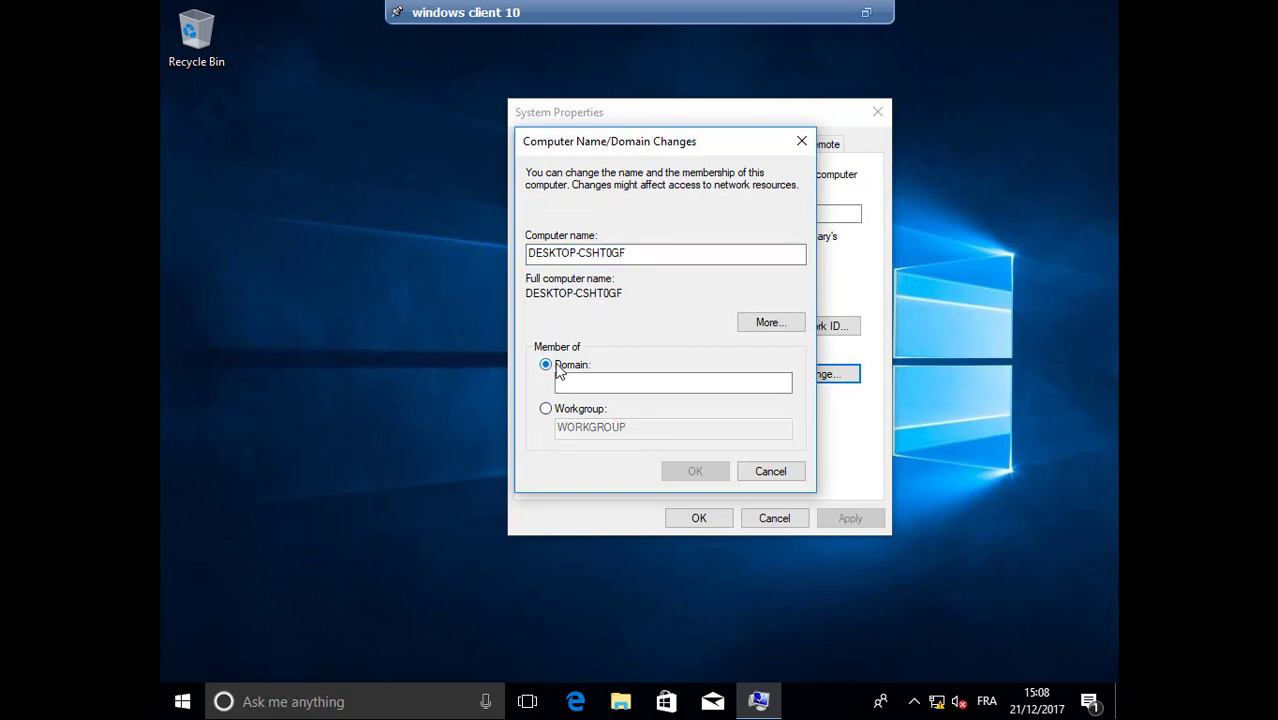
left_click(583, 384)
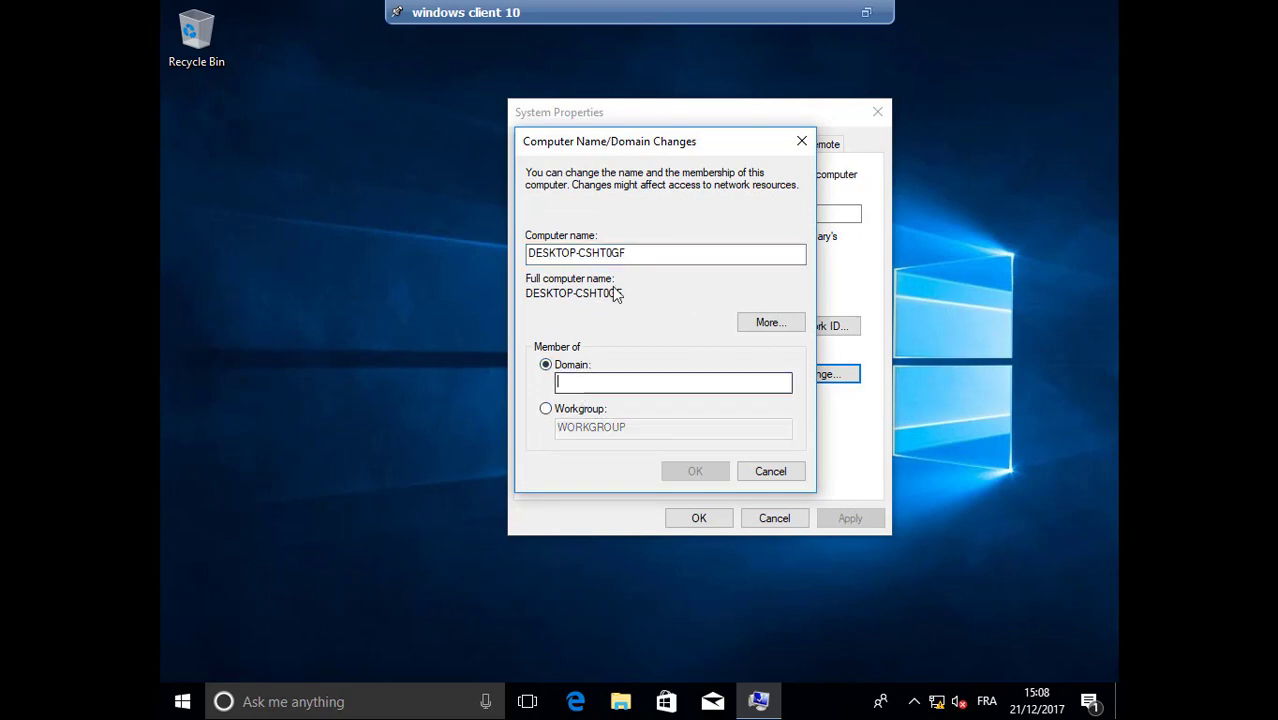
Leave the computer name DESKTOP-CSHT0GF unchanged and begin entering 'TAZA.' as the domain
left_click(635, 252)
double_click(561, 254)
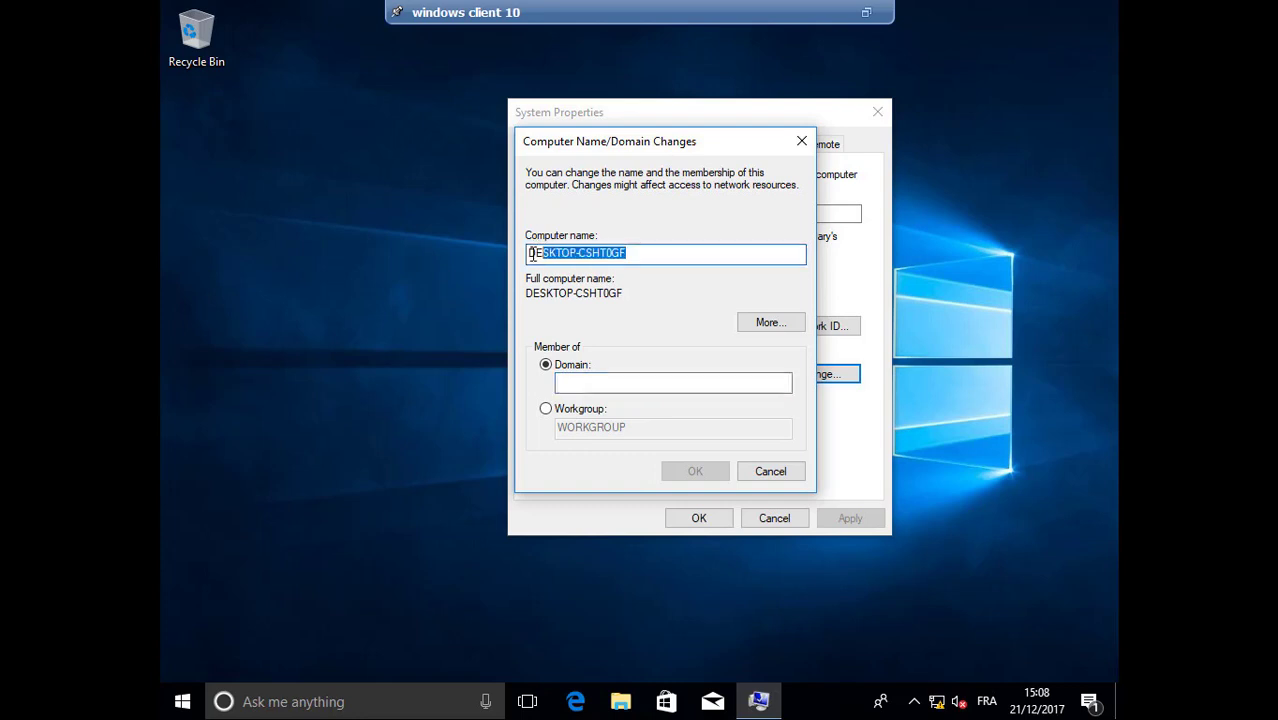
left_click(565, 254)
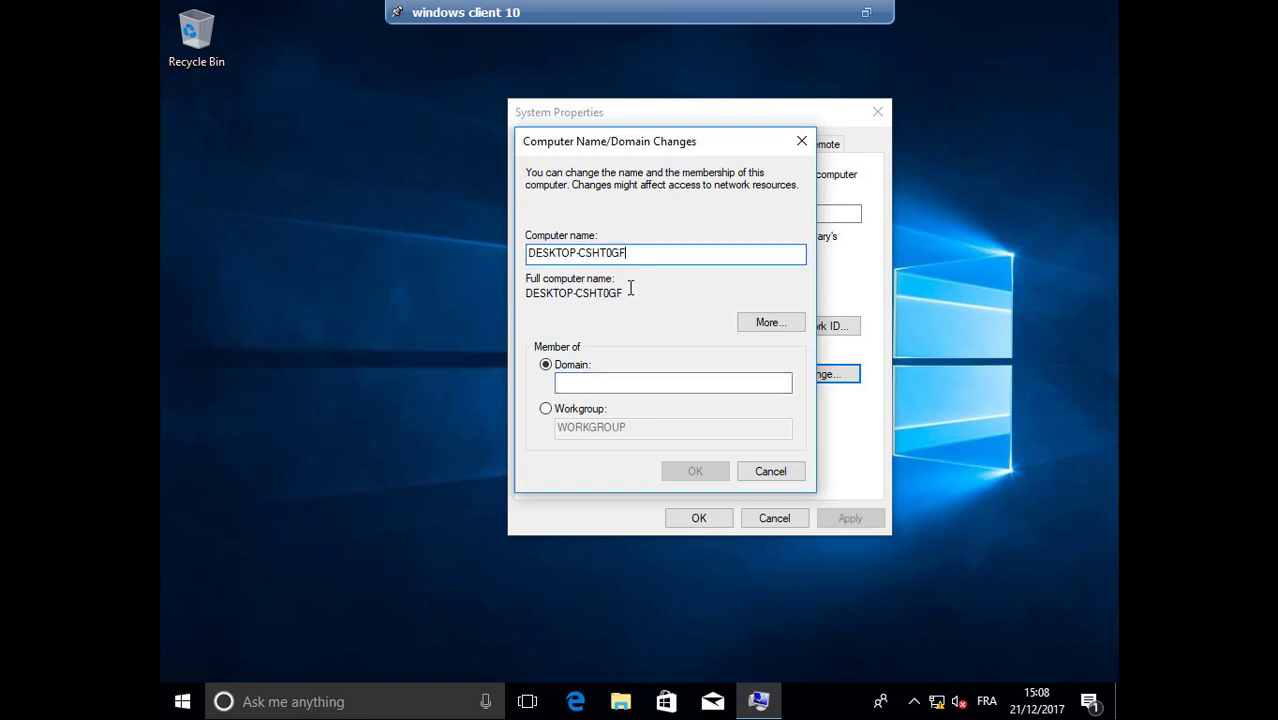
left_click(599, 375)
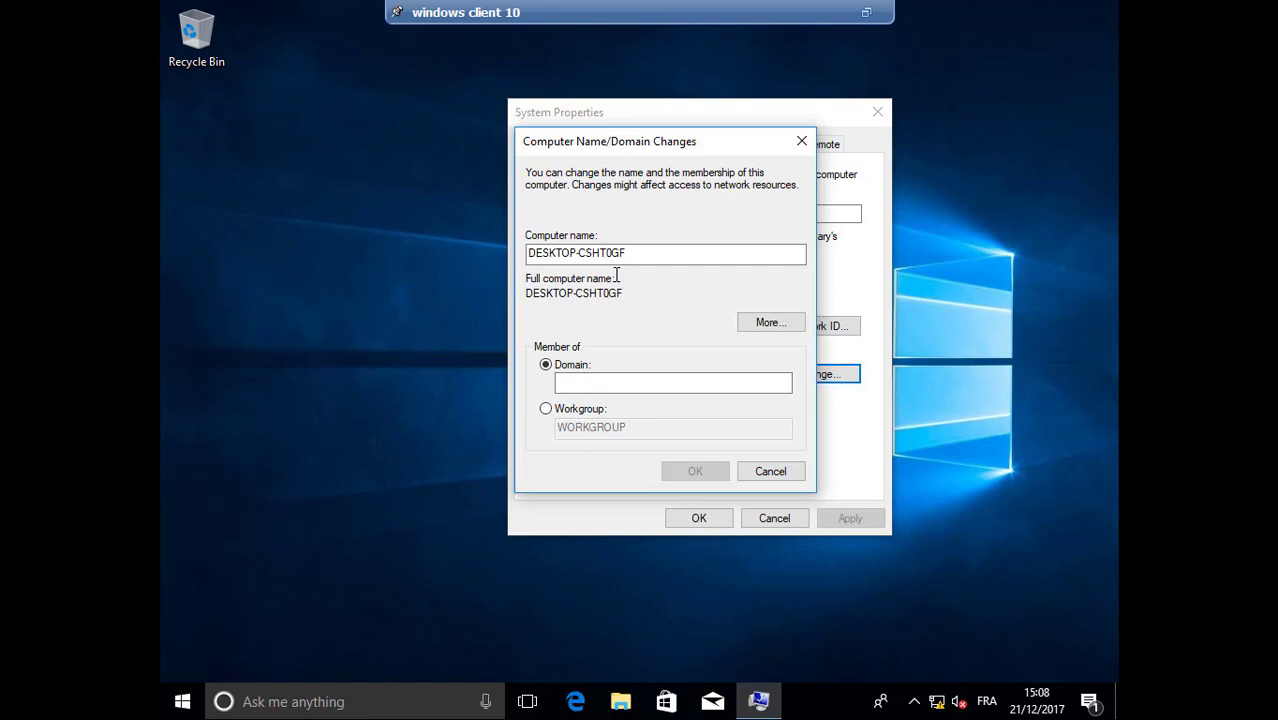
left_click(597, 377)
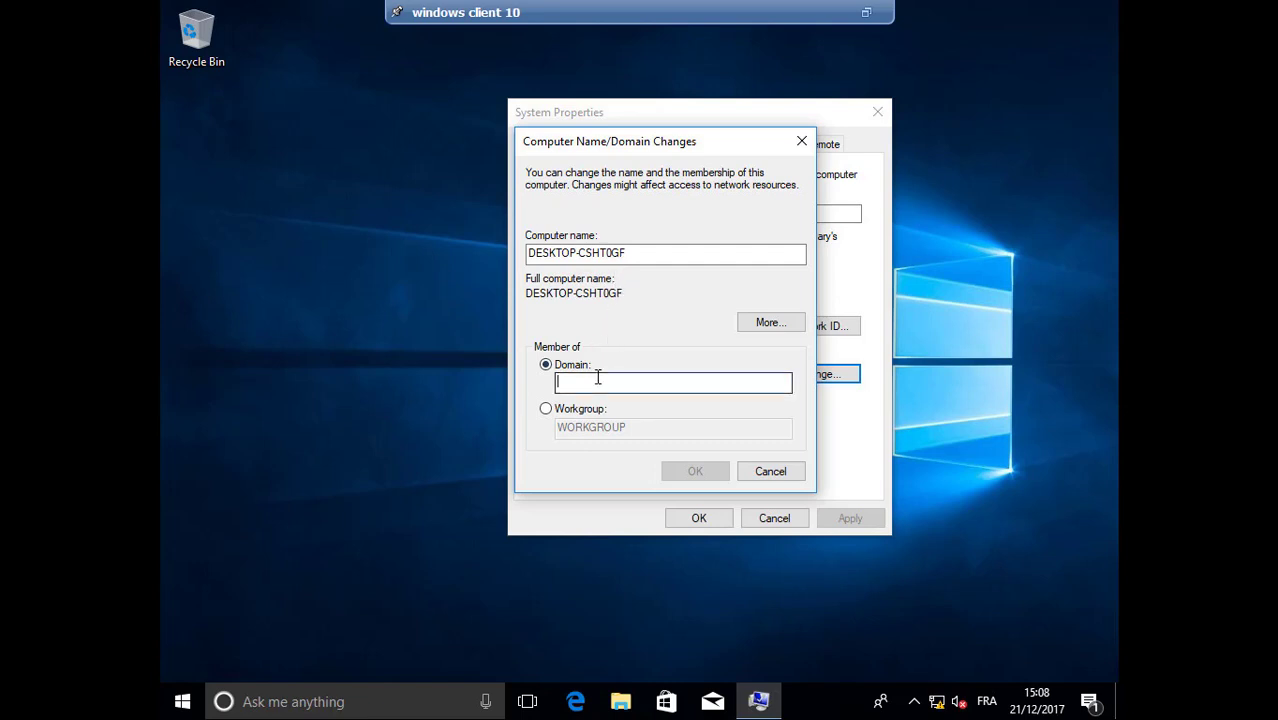
type("TAZA")
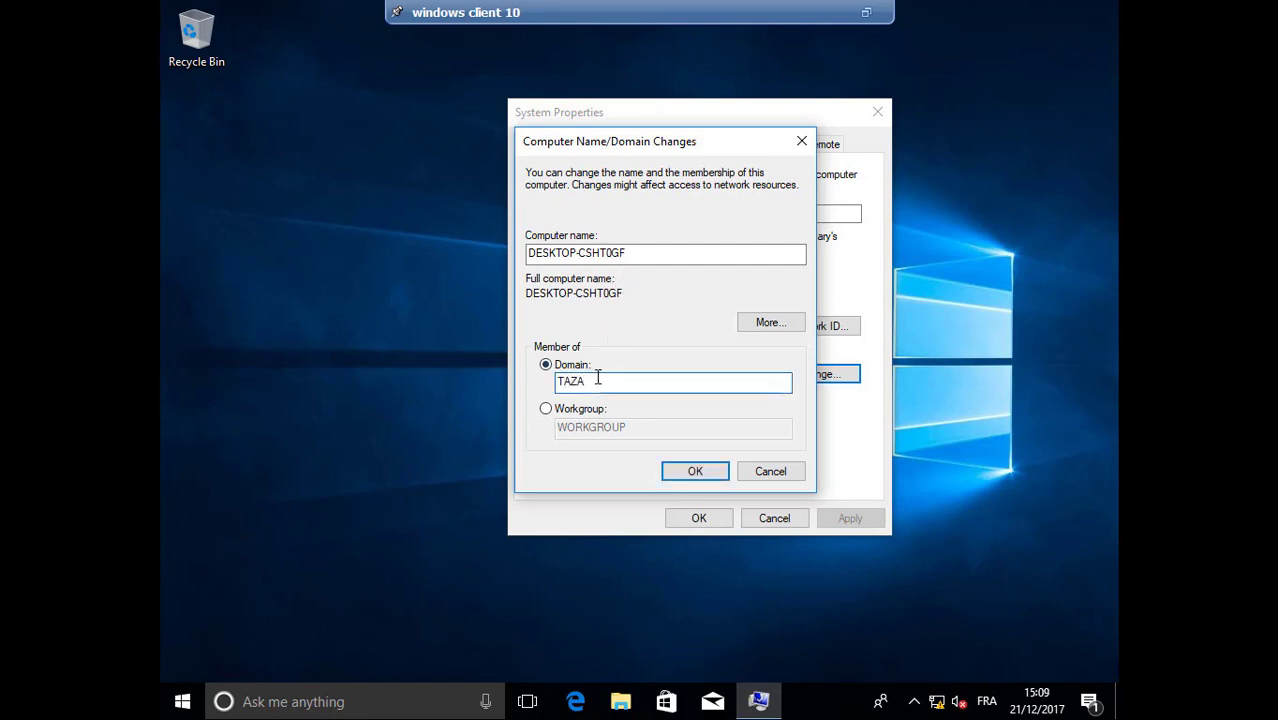
type(".COM")
Confirm the TAZA.COM join with TAZA\Administrator and its password, then dismiss the Advanced System Settings crash
left_click(697, 471)
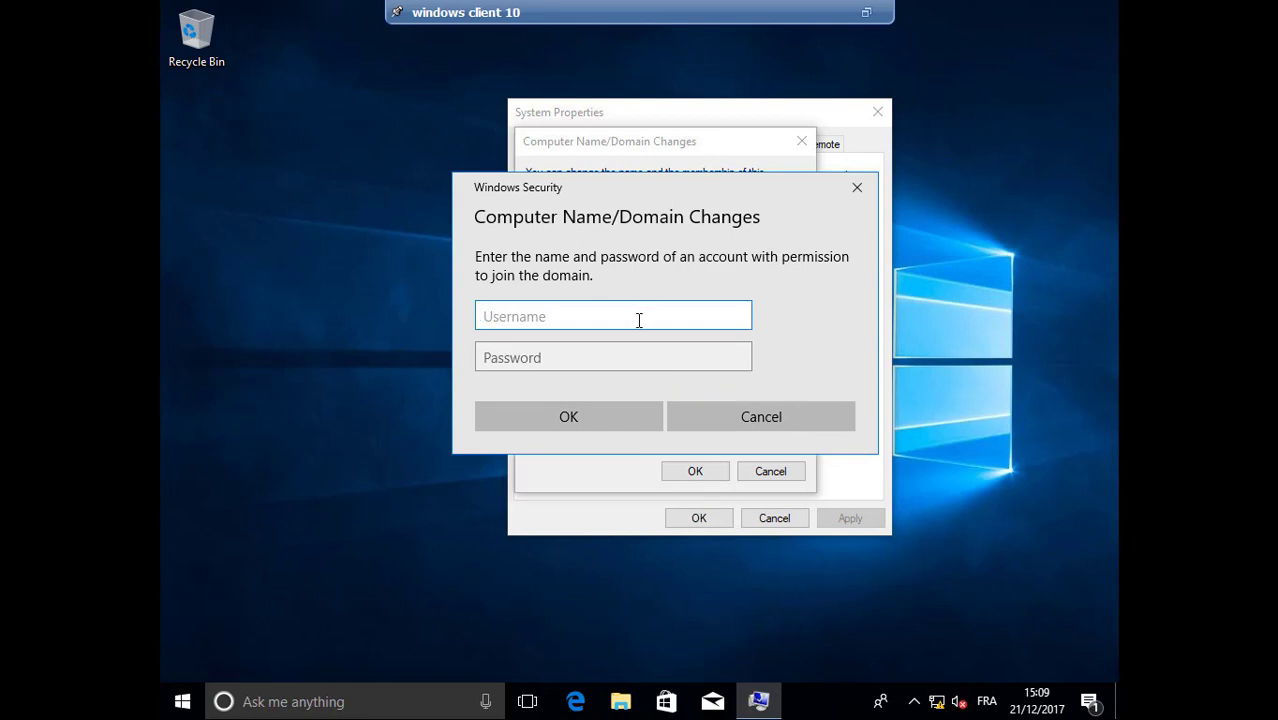
type("TAZA\\A")
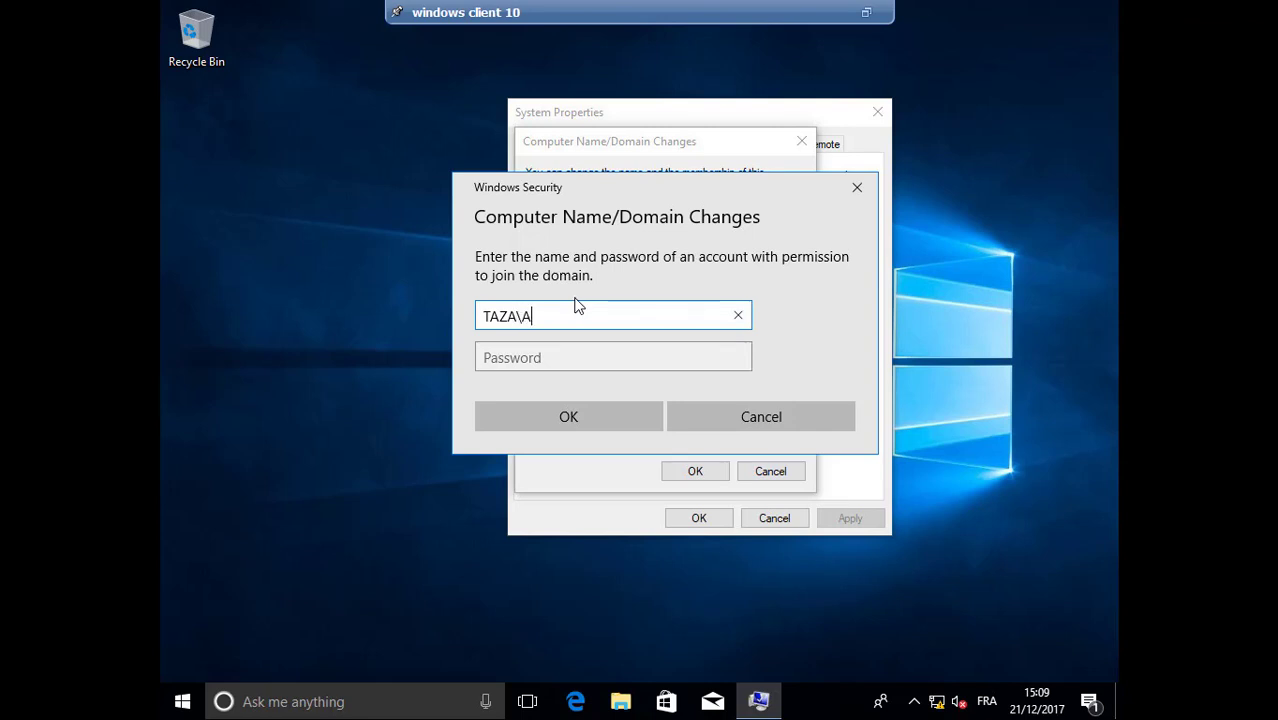
type("dministrator")
key("Tab")
type("****")
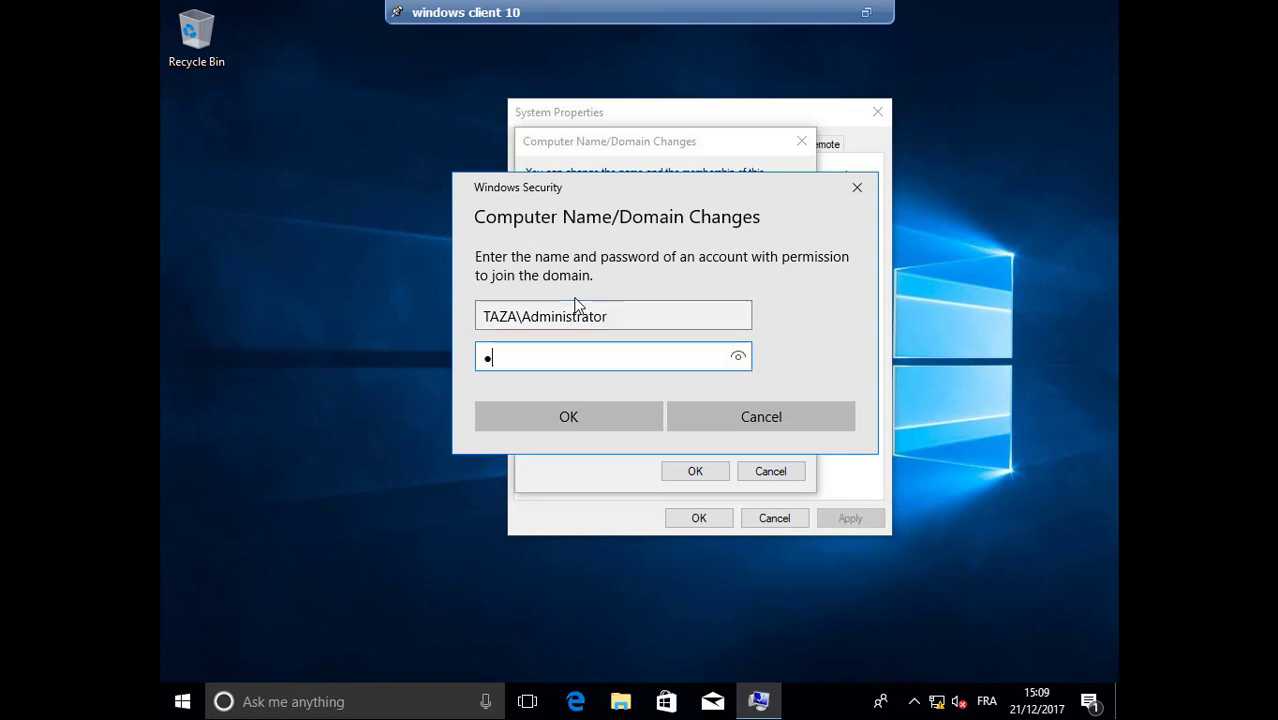
key("Caps_Lock")
type("*******")
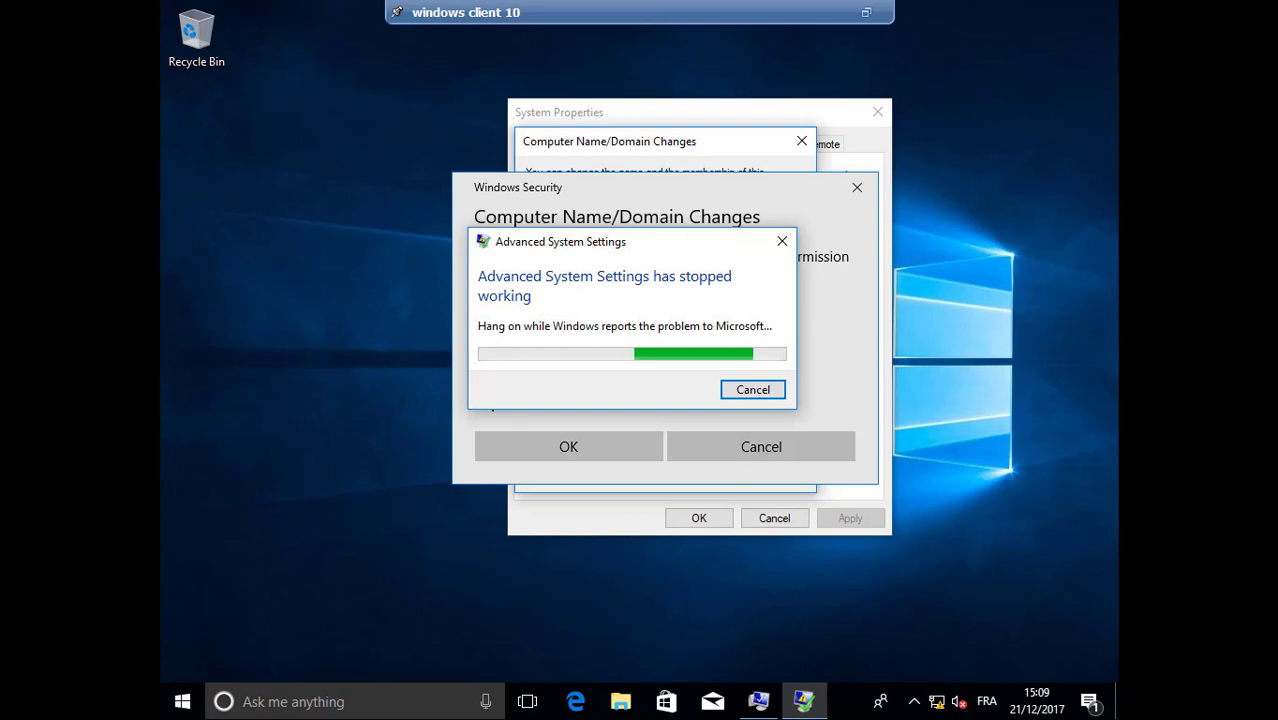
left_click_drag(684, 250, 692, 194)
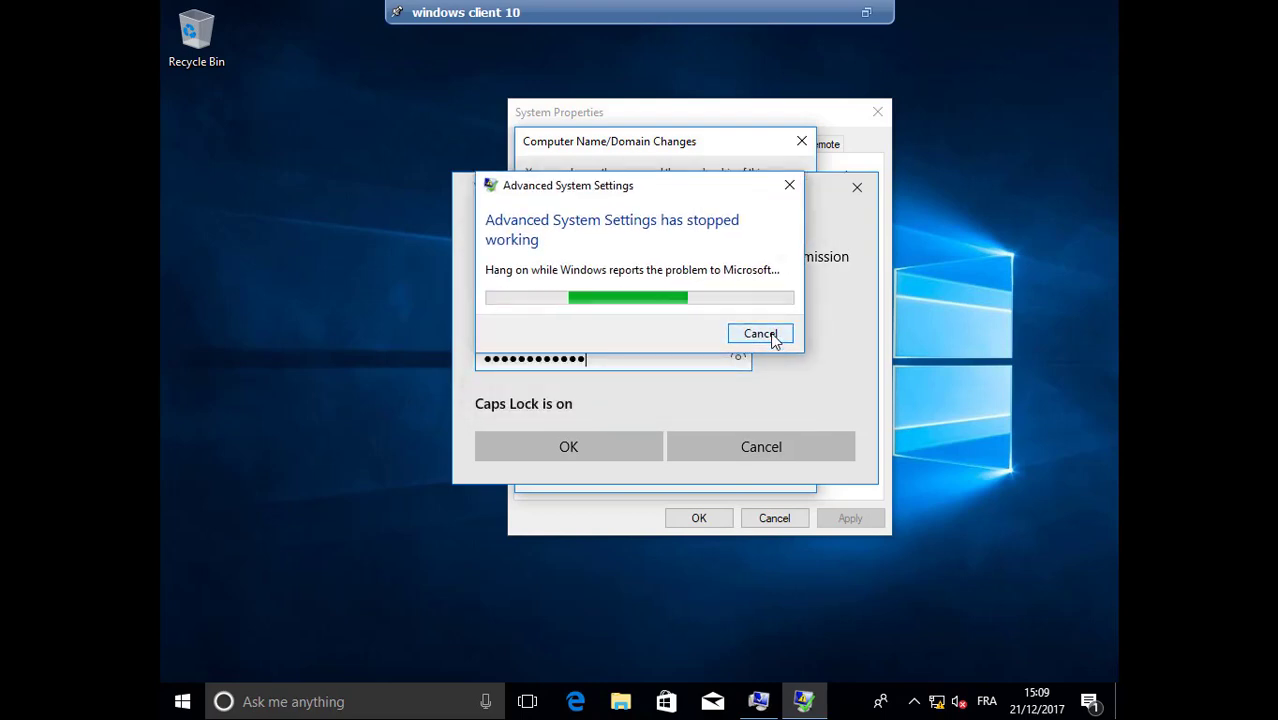
left_click(760, 334)
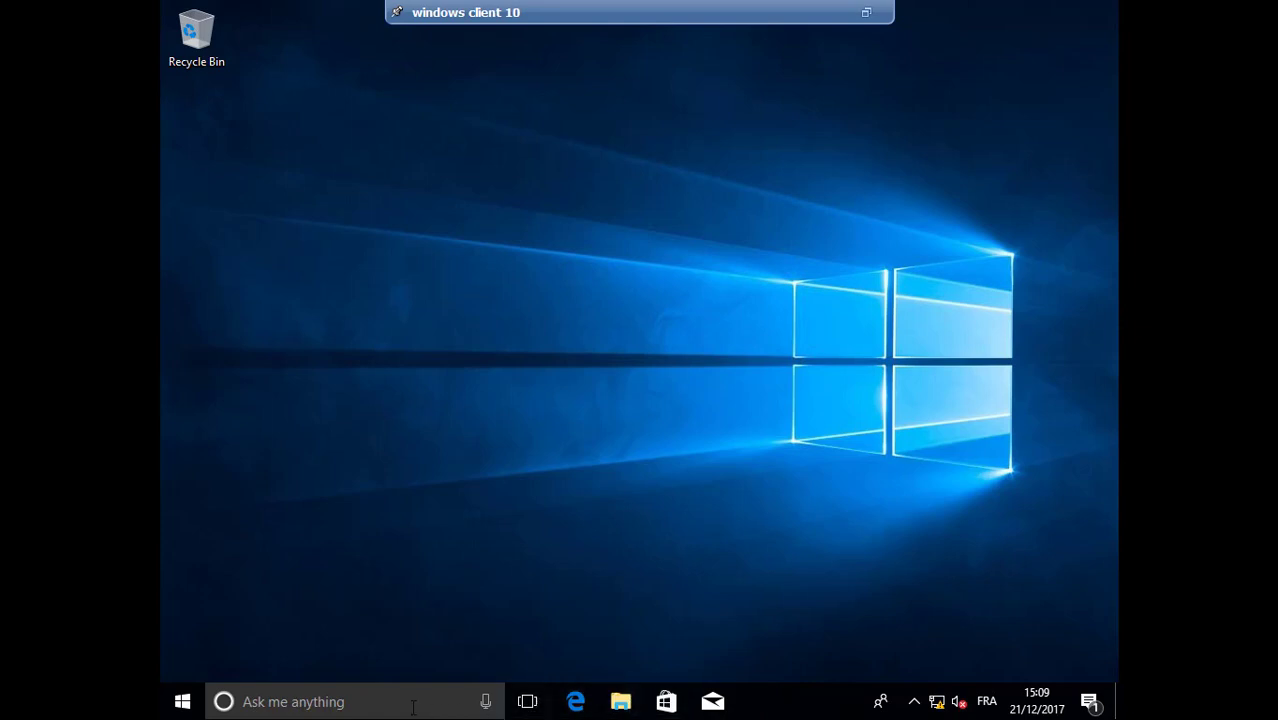
Open System Properties' Computer Name tab from This PC's Properties in File Explorer
left_click(622, 700)
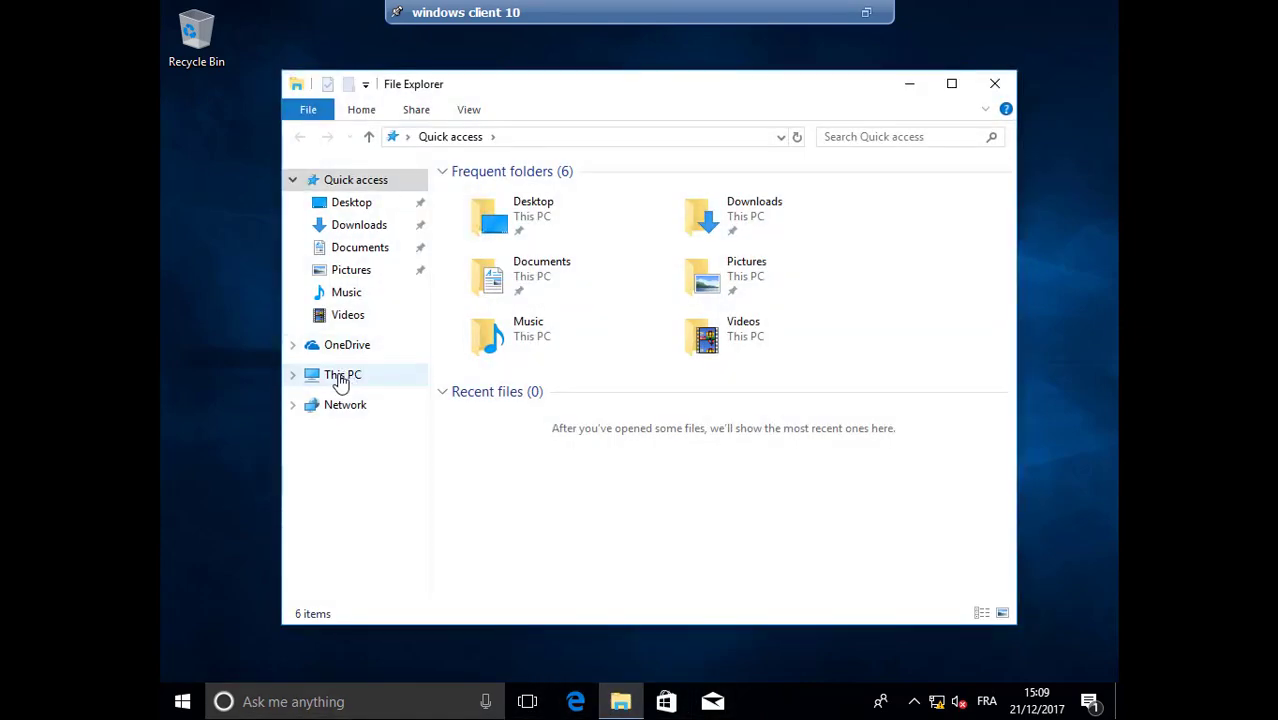
right_click(341, 383)
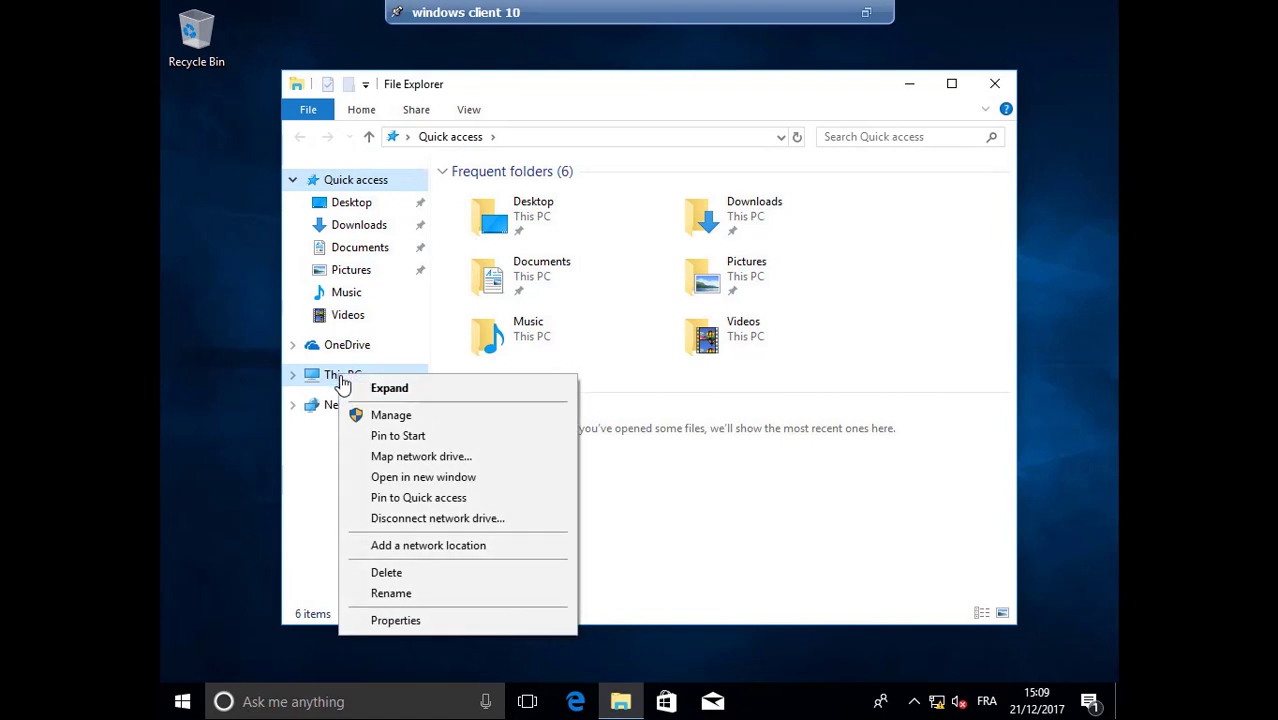
left_click(416, 620)
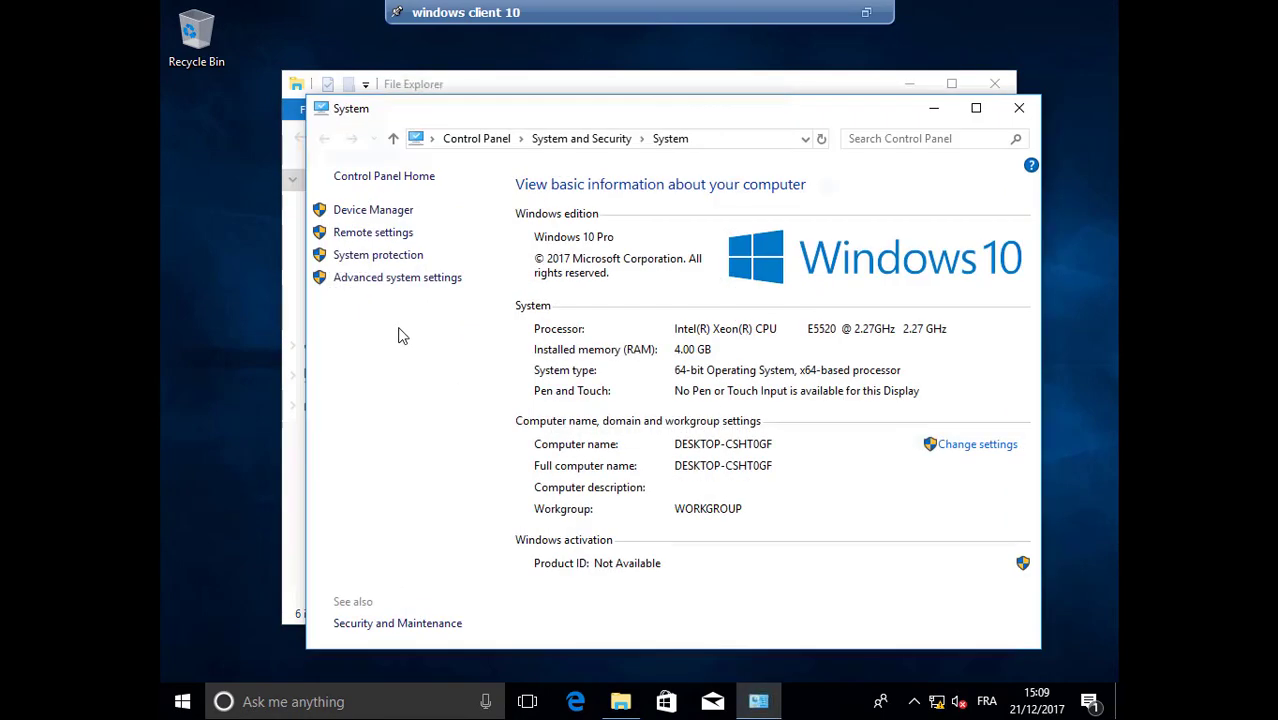
left_click(401, 282)
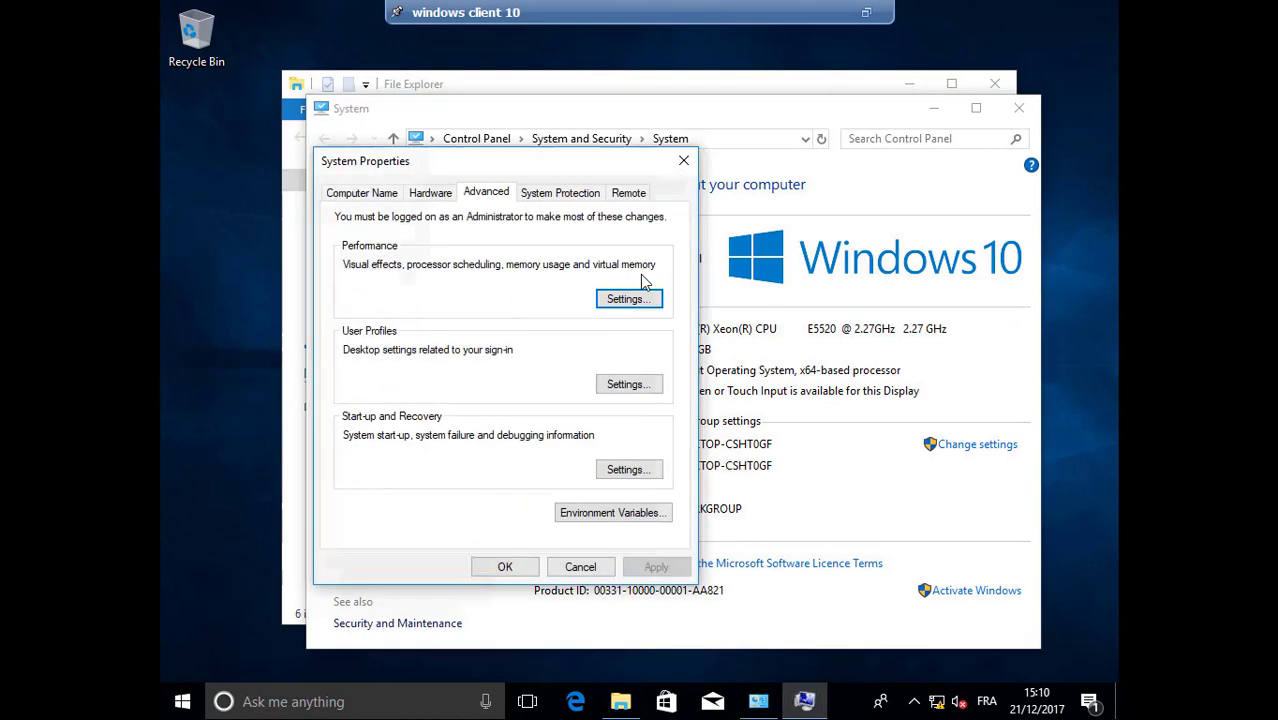
left_click(390, 198)
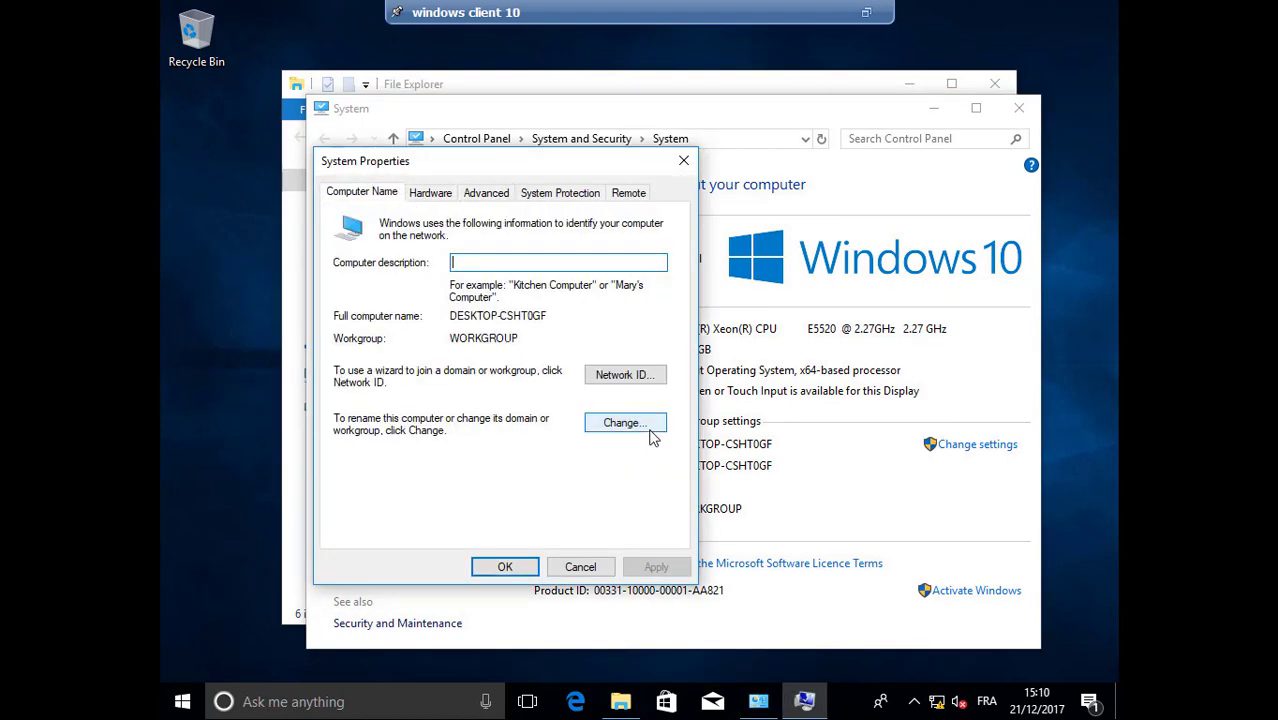
In Computer Name/Domain Changes, choose Domain and enter TAZA.COM
left_click(650, 430)
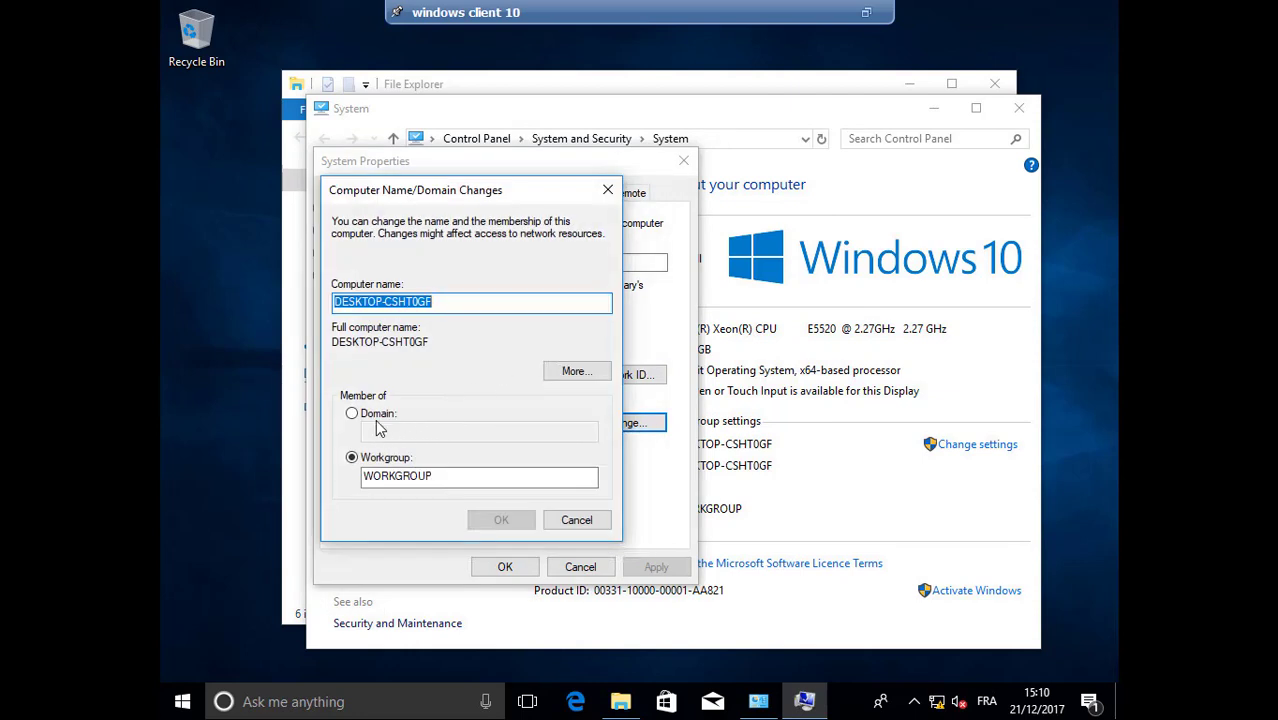
left_click(350, 414)
left_click(383, 428)
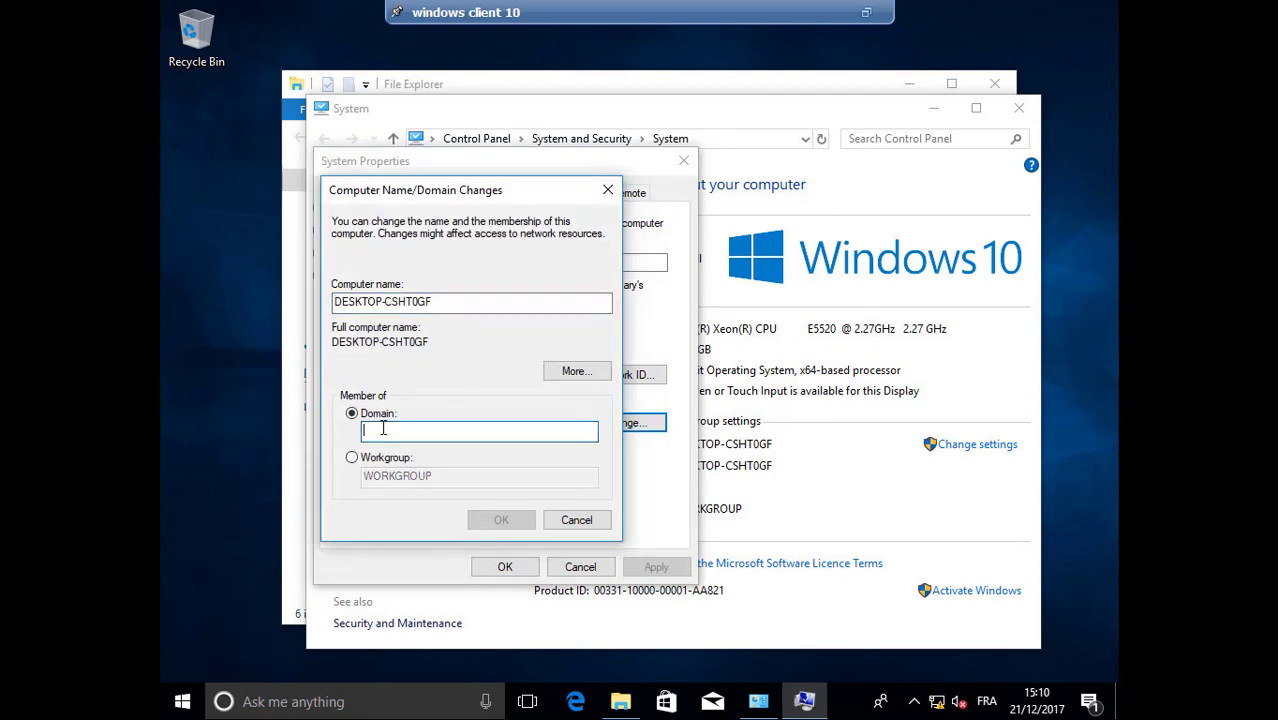
type("TAZA")
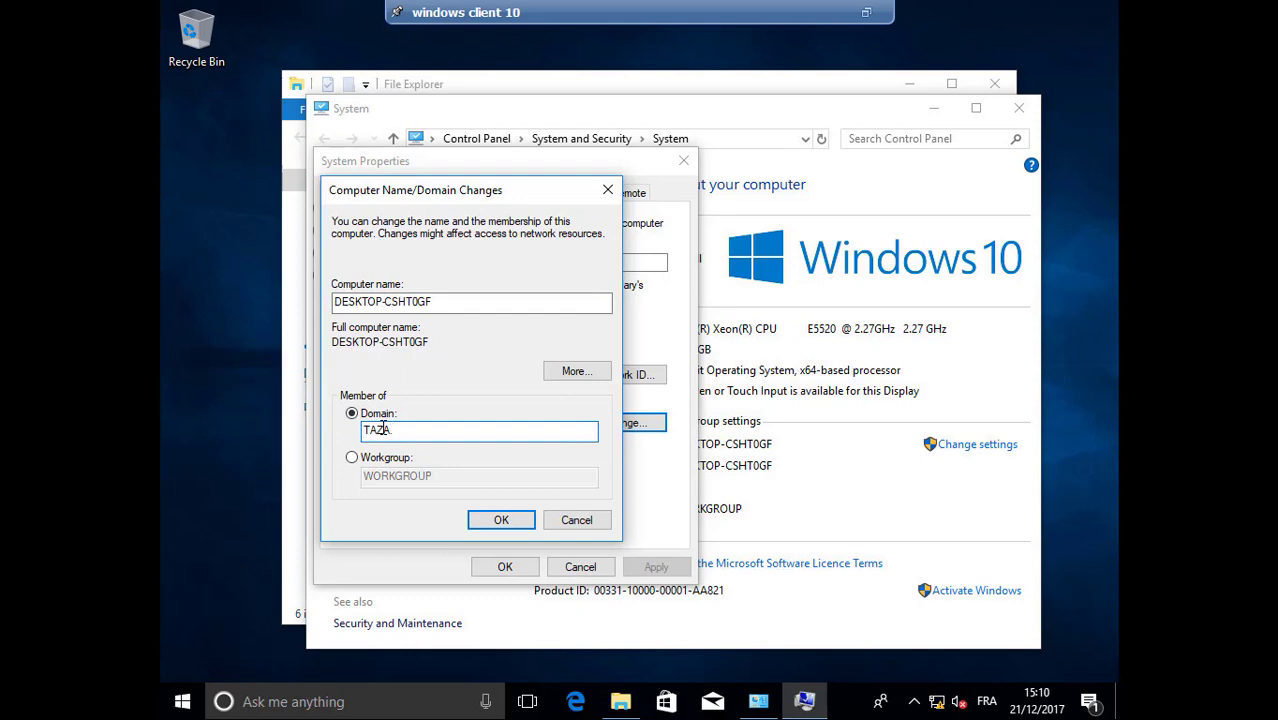
key("BackSpace")
key("BackSpace")
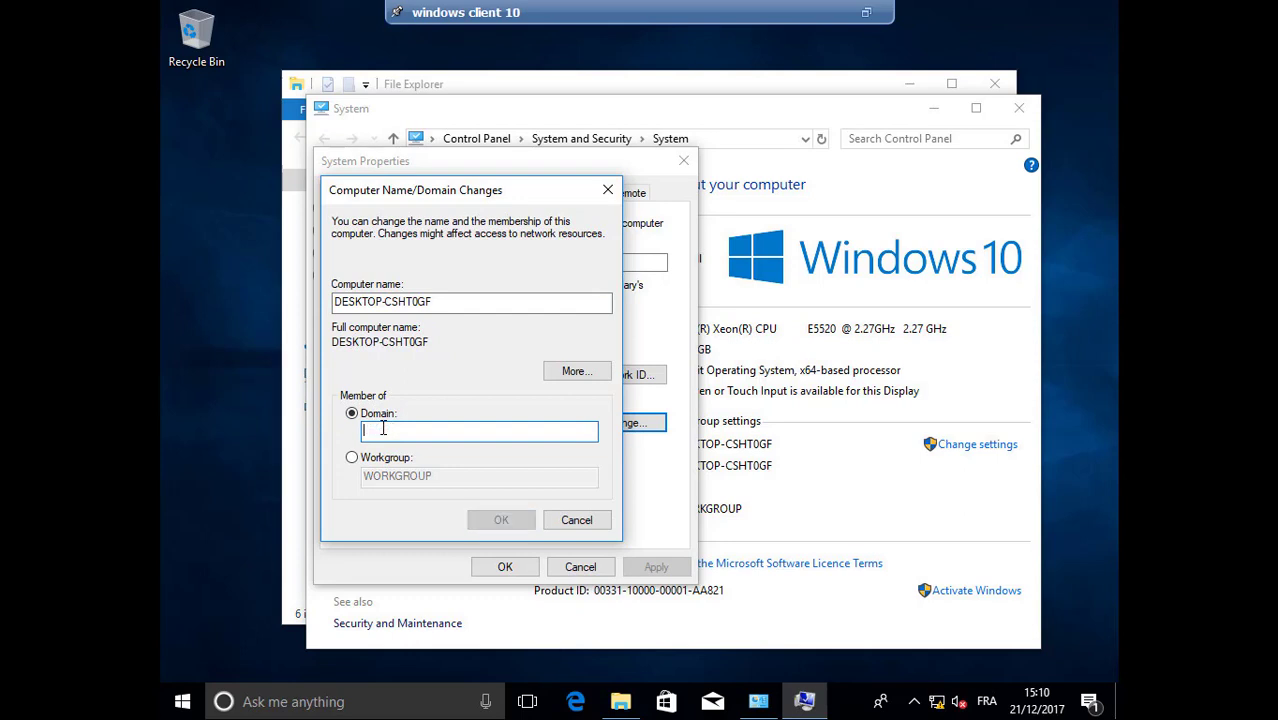
type("TAZ")
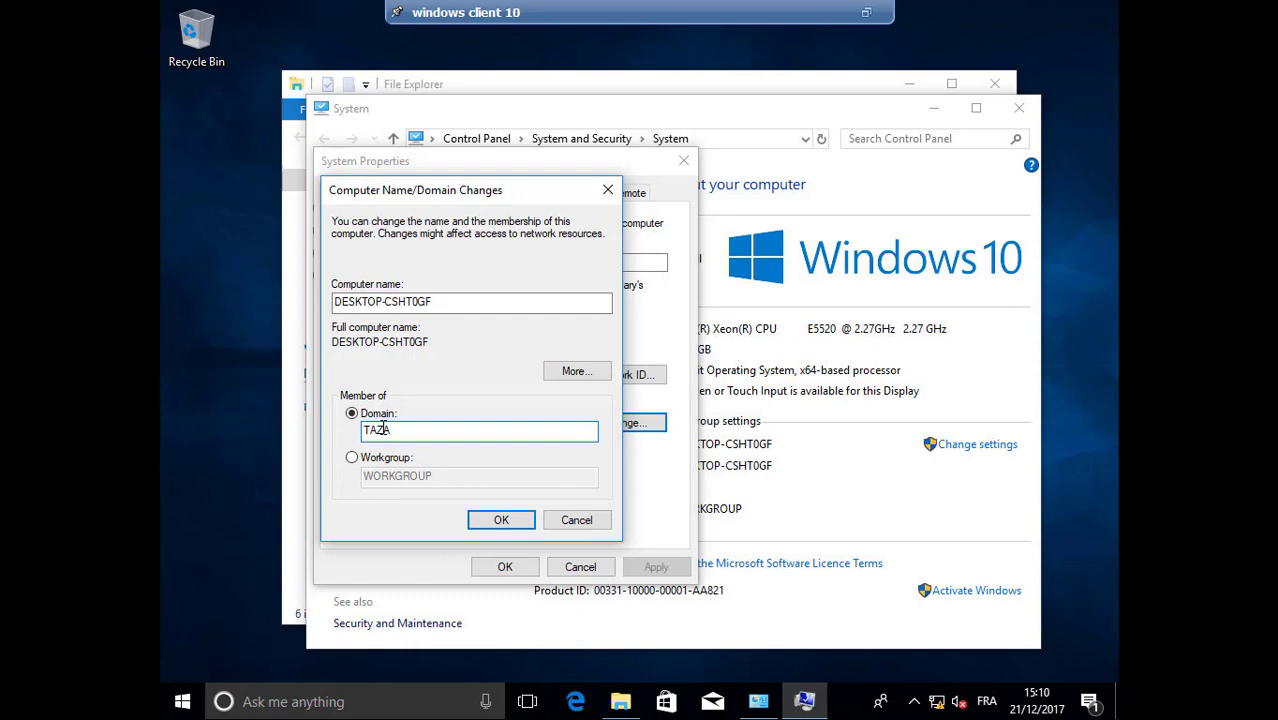
type("A.COM")
Authorize the TAZA.COM join with the Administrator account and password, then acknowledge the domain welcome
left_click(501, 519)
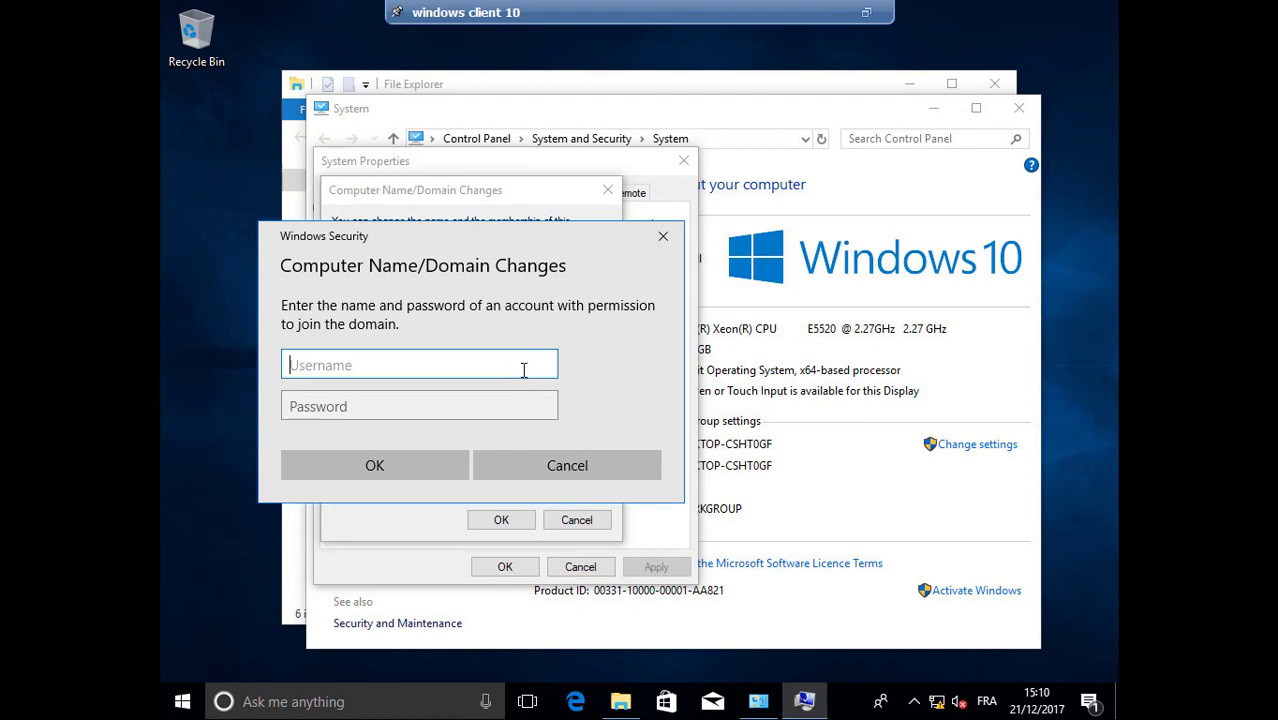
type("Administrator")
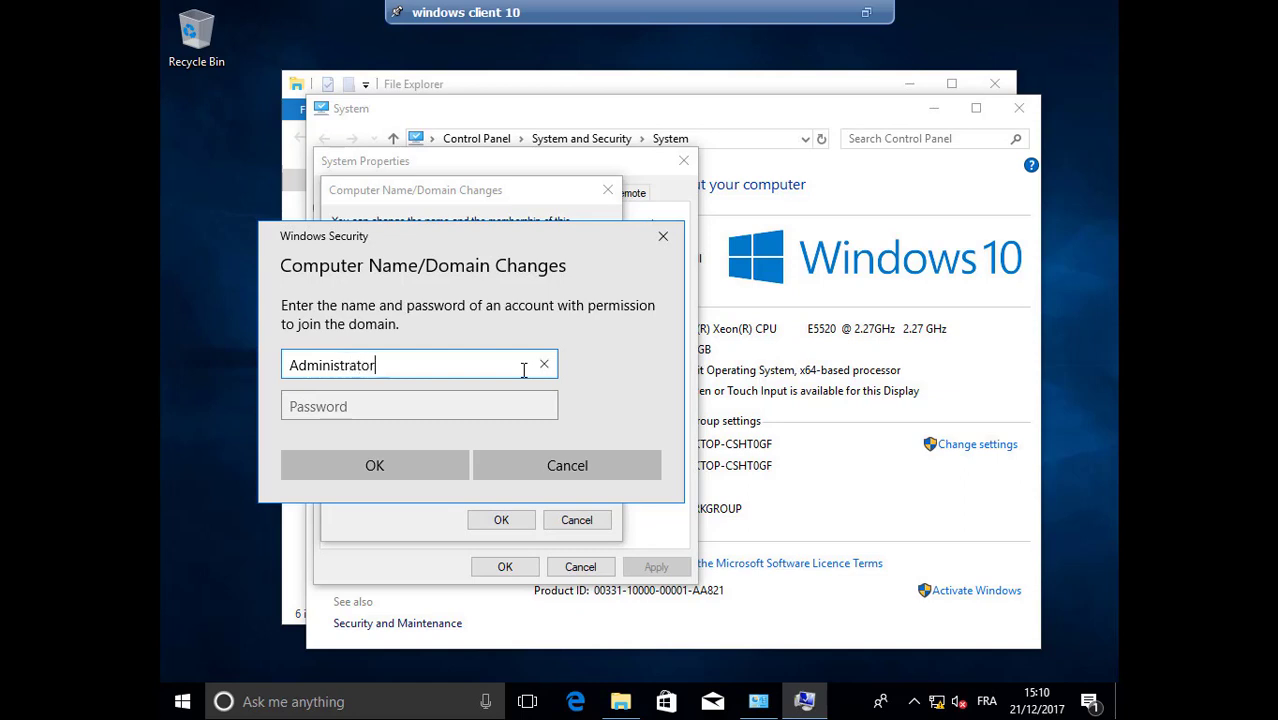
key("Tab")
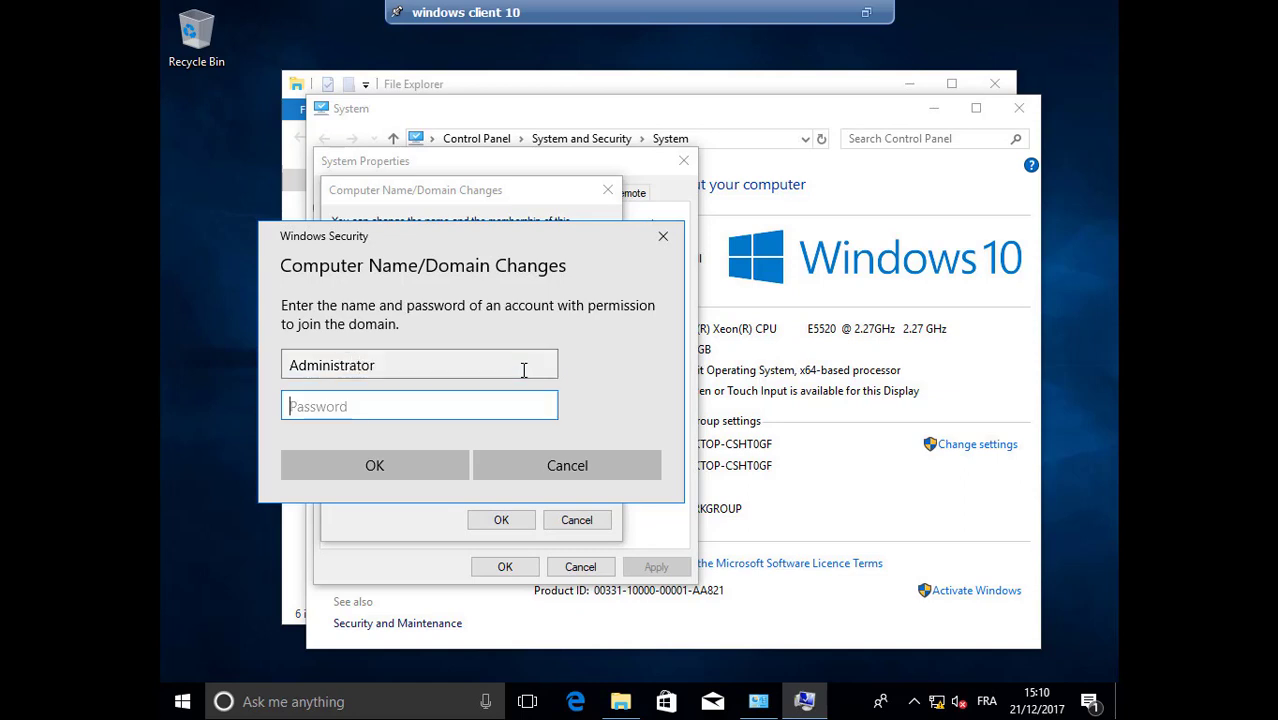
type("•••••••")
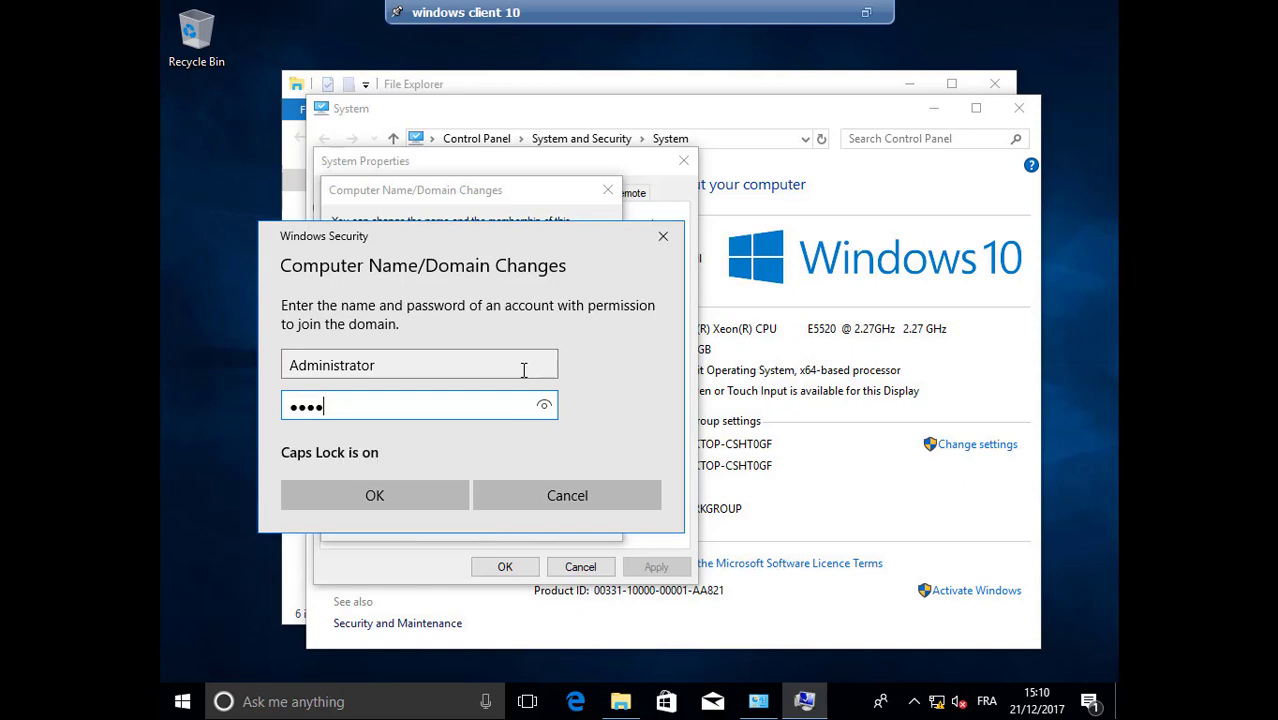
type("•••••")
key("Return")
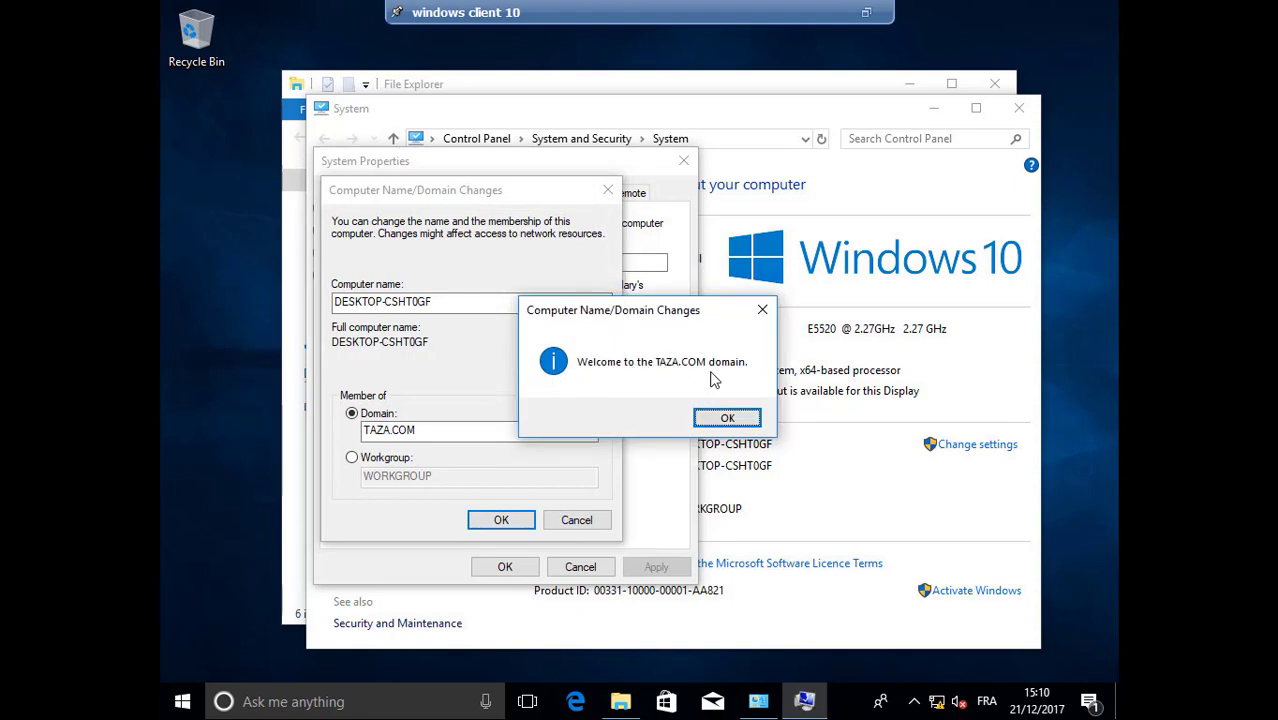
left_click(718, 419)
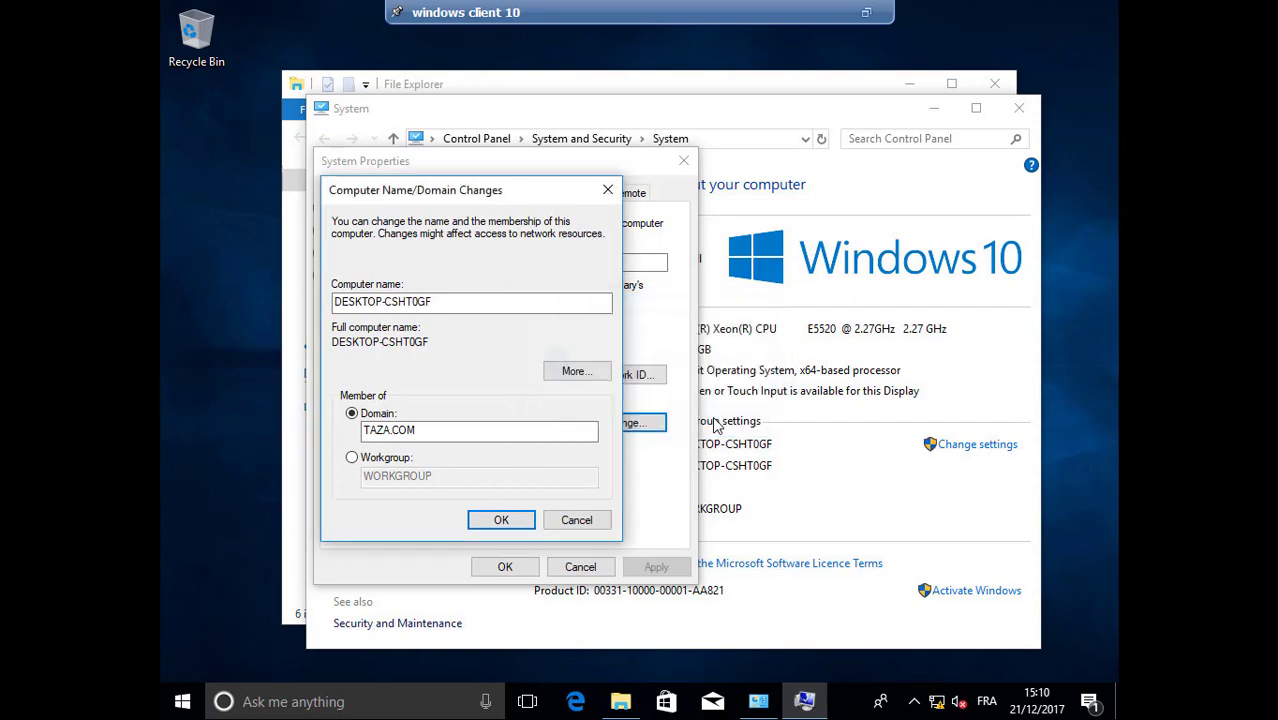
Close System Properties, restart the client now, and restore the console to a window
left_click(752, 376)
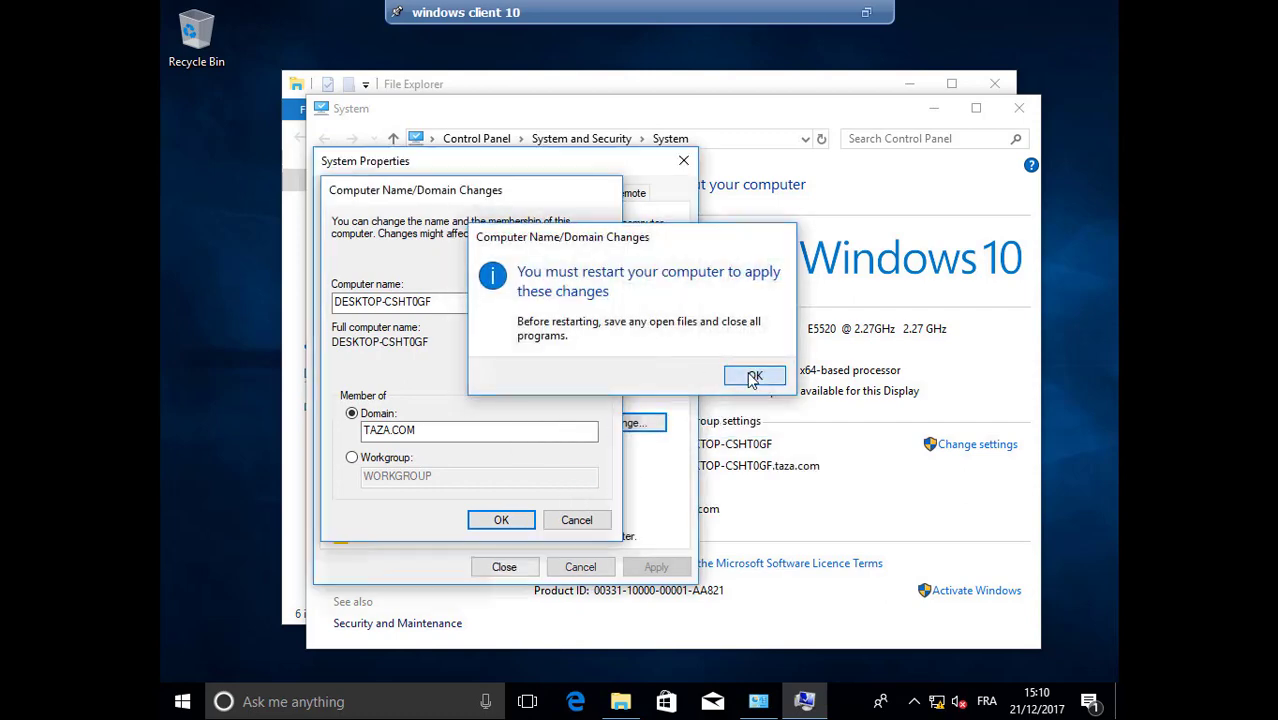
left_click(504, 567)
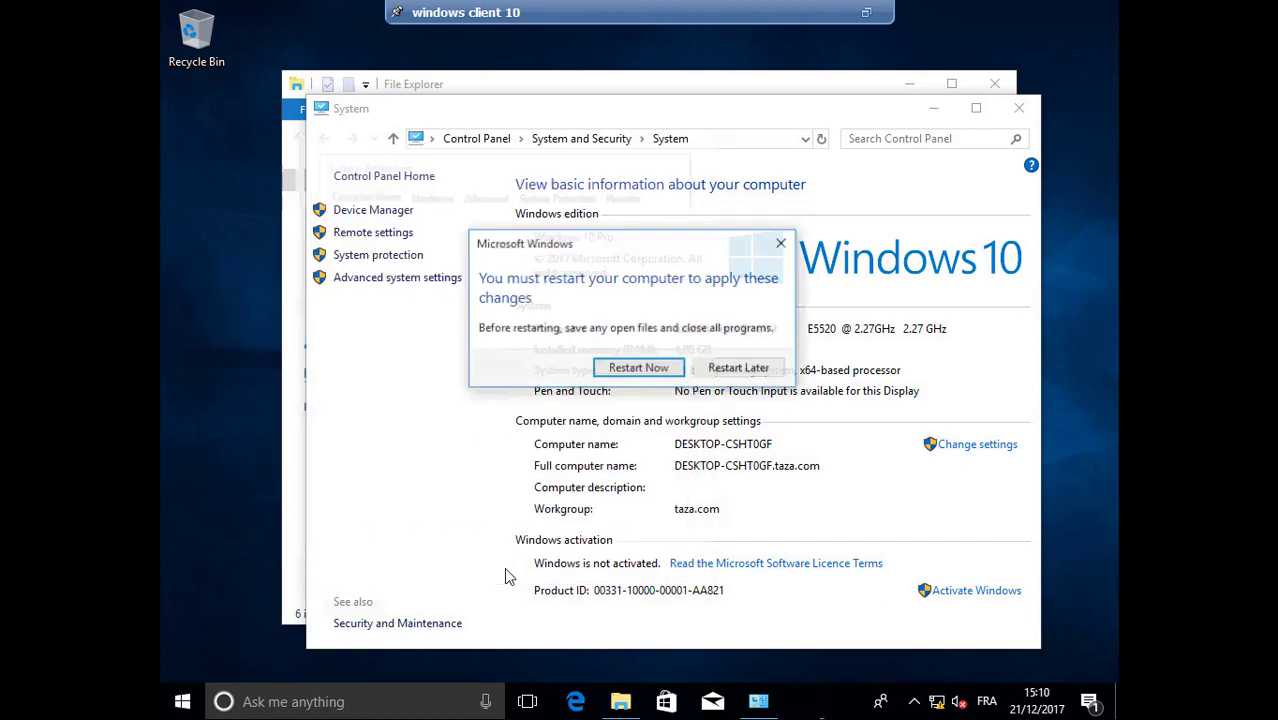
left_click(655, 368)
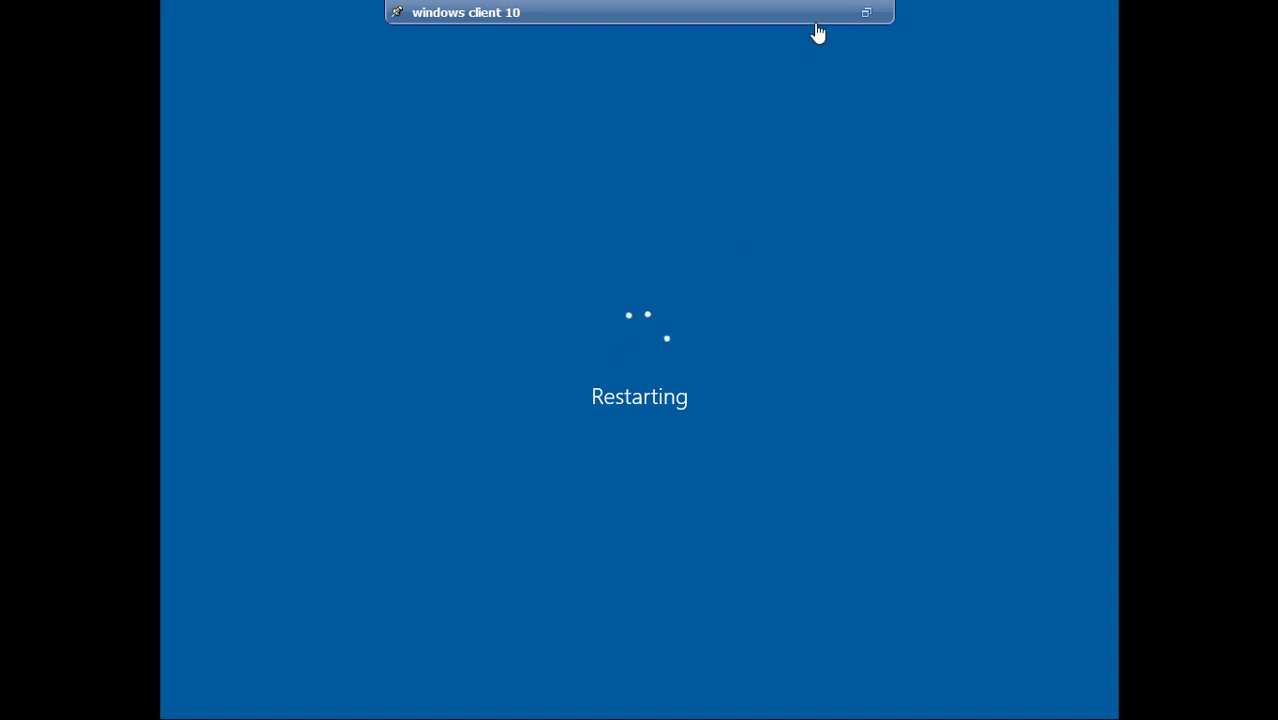
left_click(867, 14)
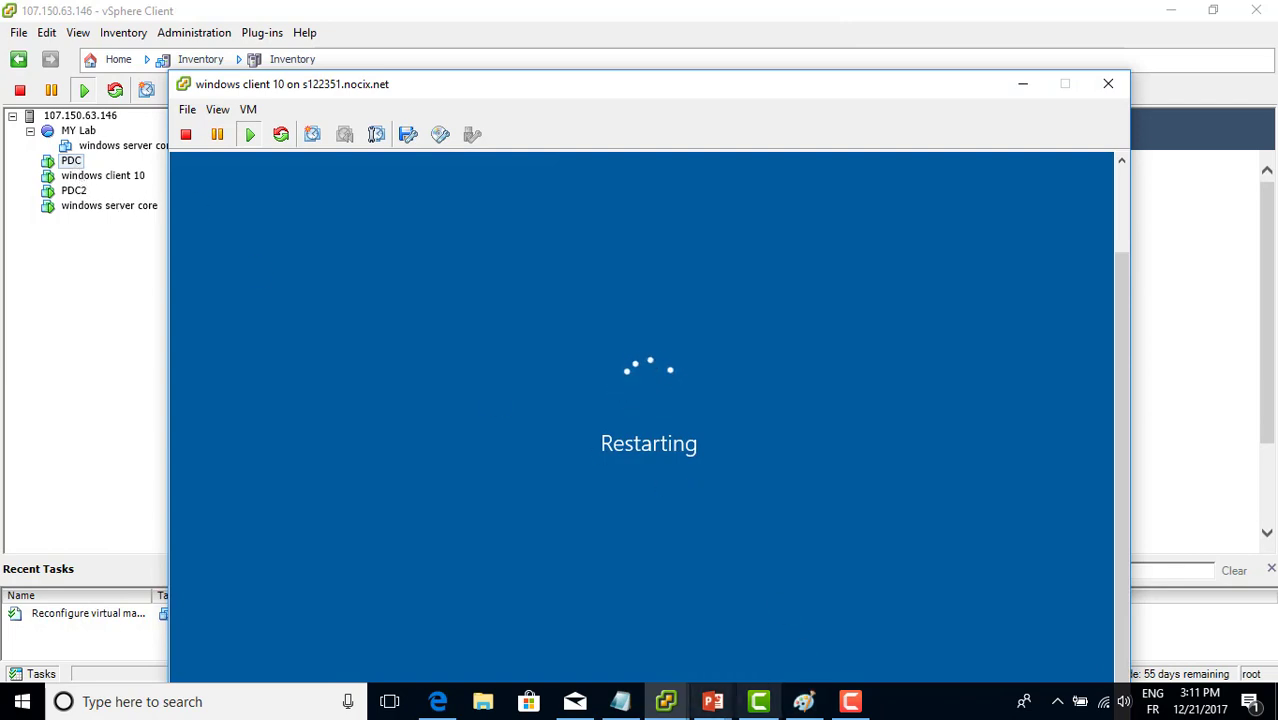
Bring the PDC virtual machine console forward and switch it to full screen
left_click(663, 712)
left_click(673, 636)
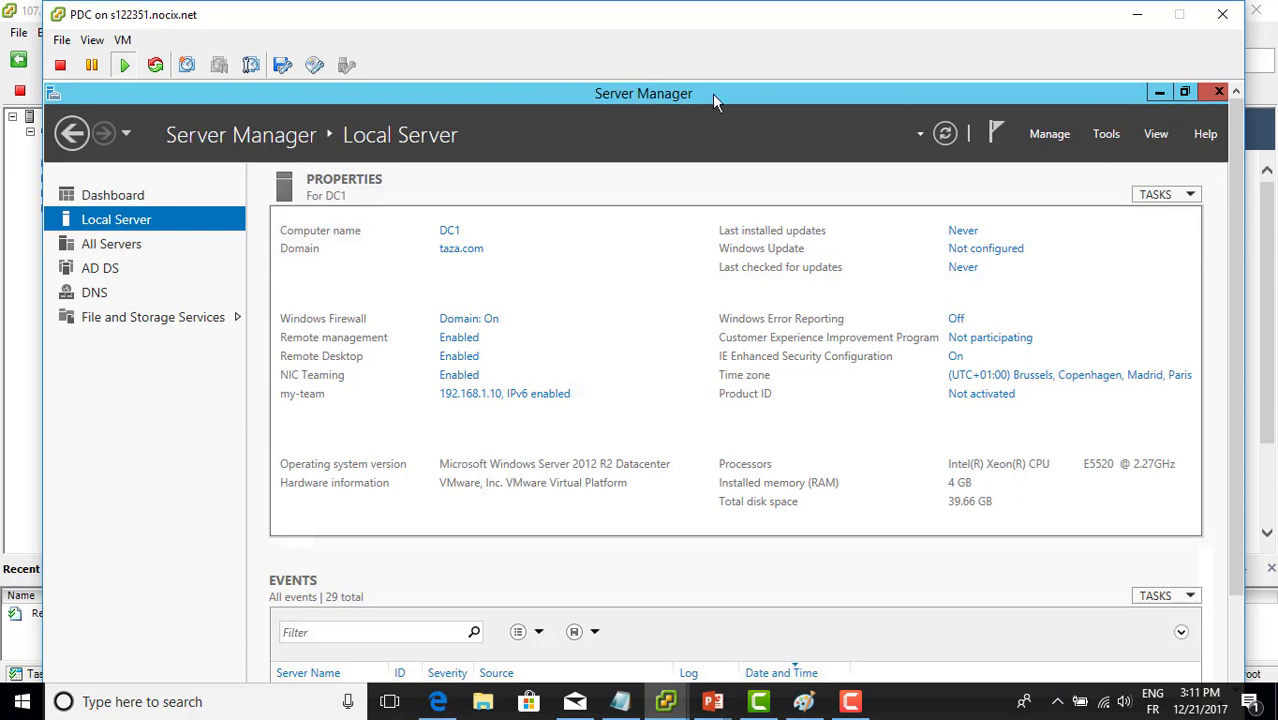
left_click(100, 42)
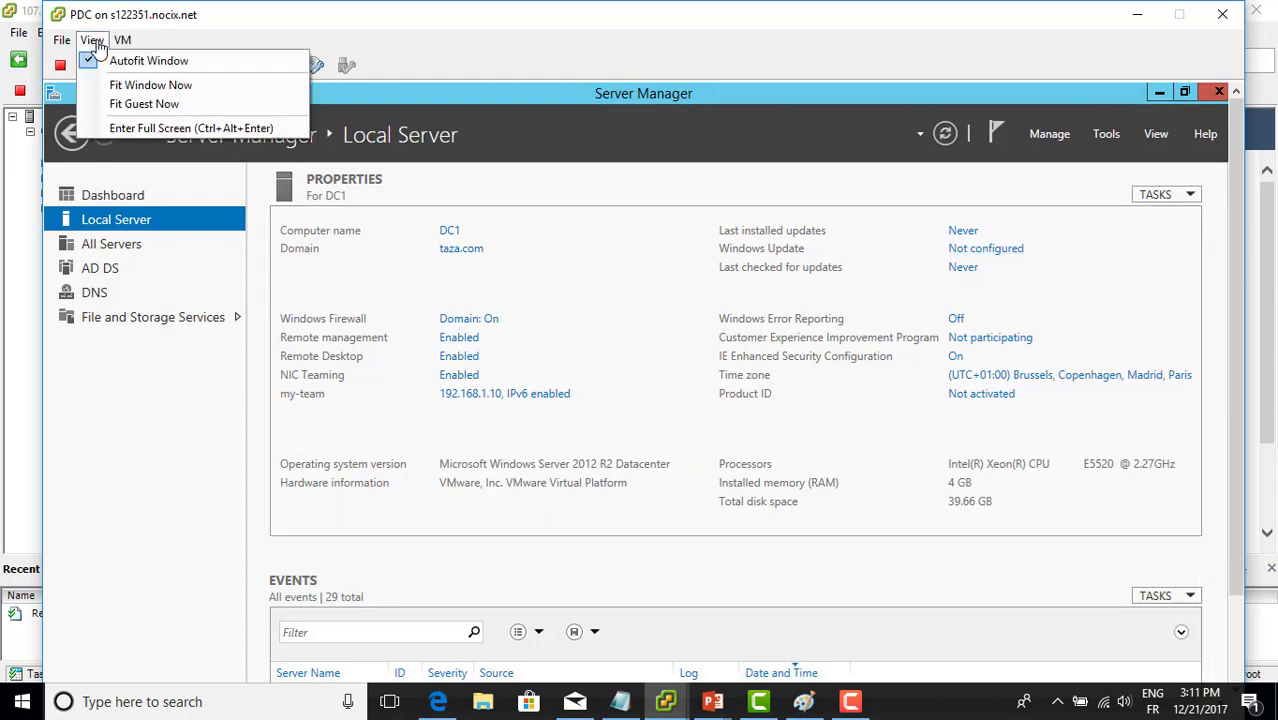
left_click(124, 130)
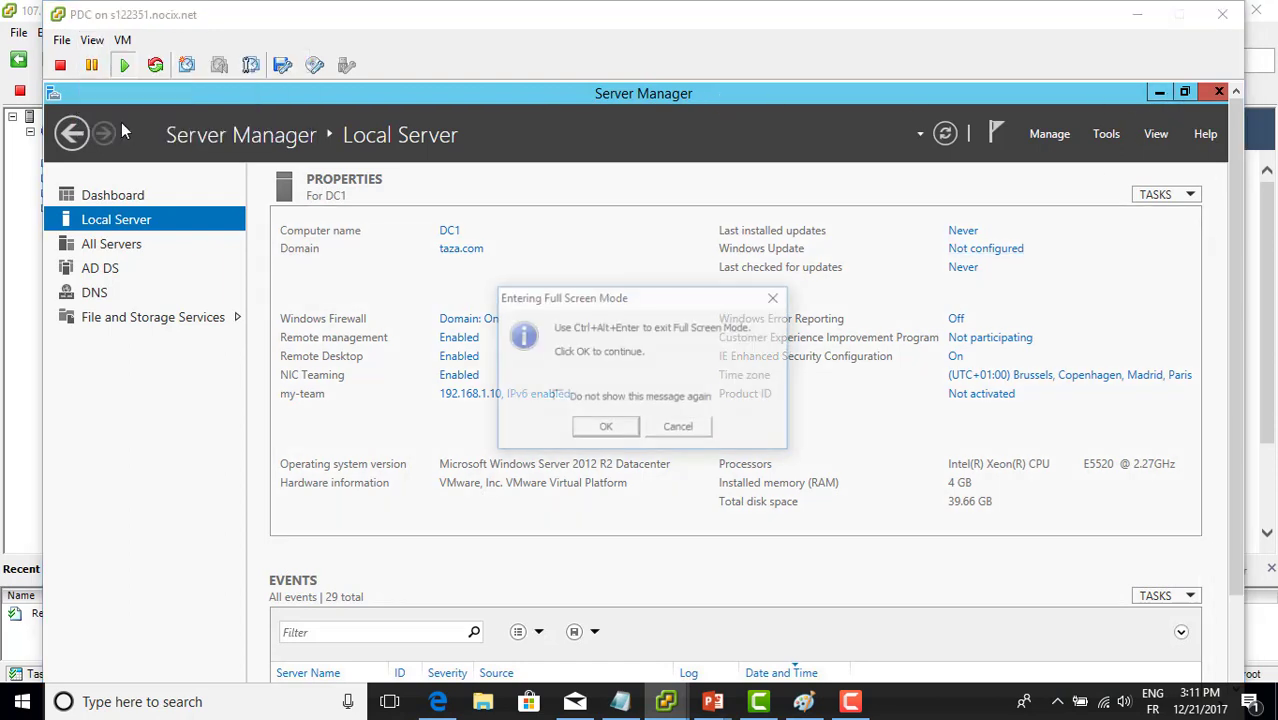
left_click(595, 430)
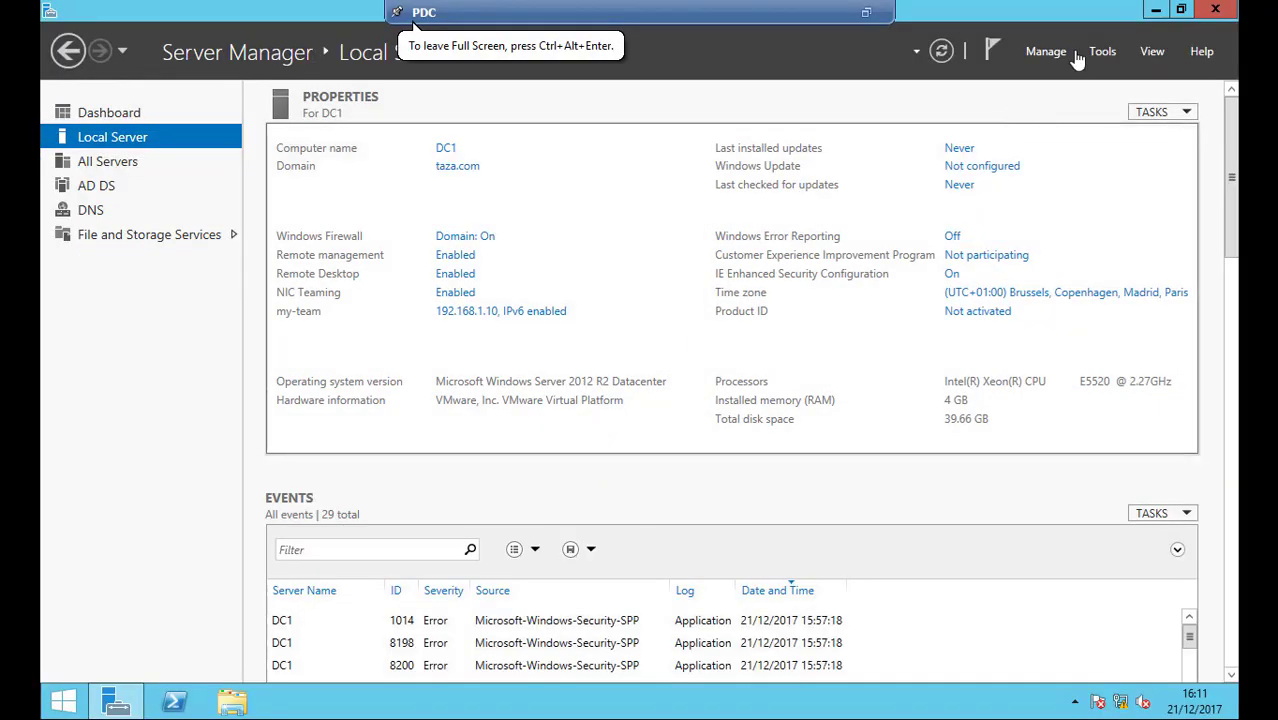
Launch Active Directory Users and Computers, check DESKTOP-CSHT0GF in Computers, then show the Users container
left_click(1101, 52)
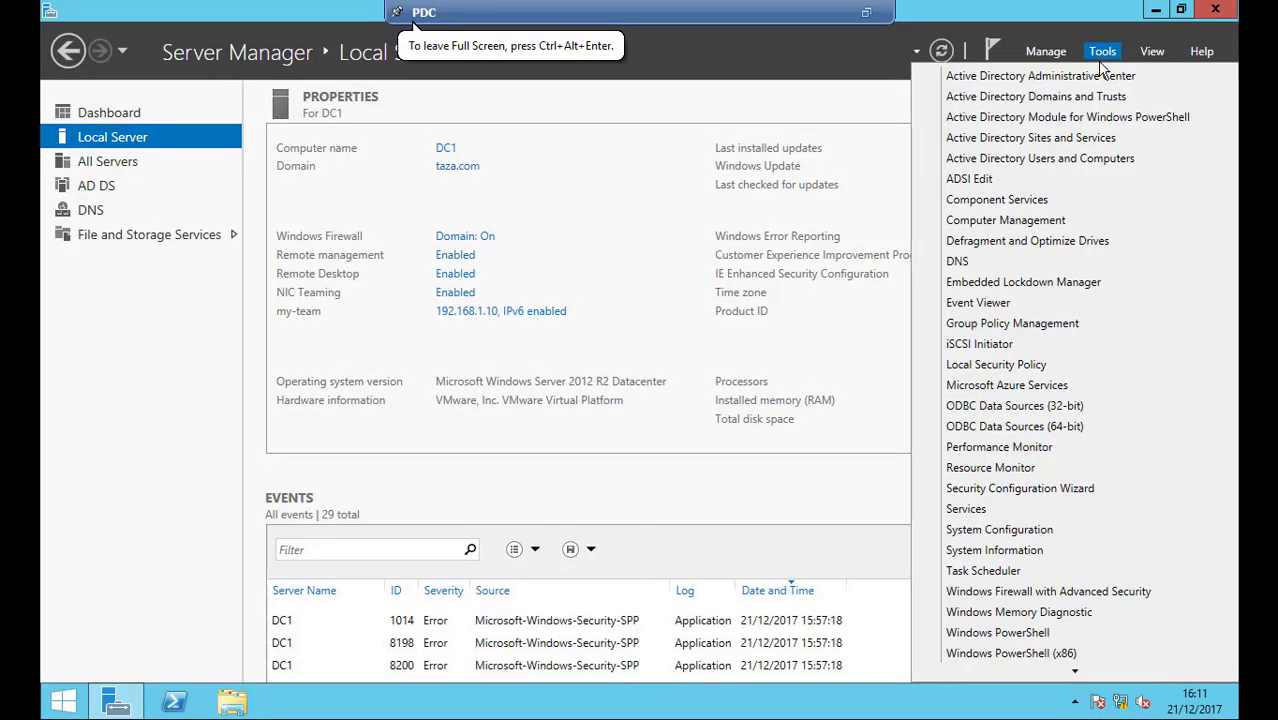
left_click(1069, 160)
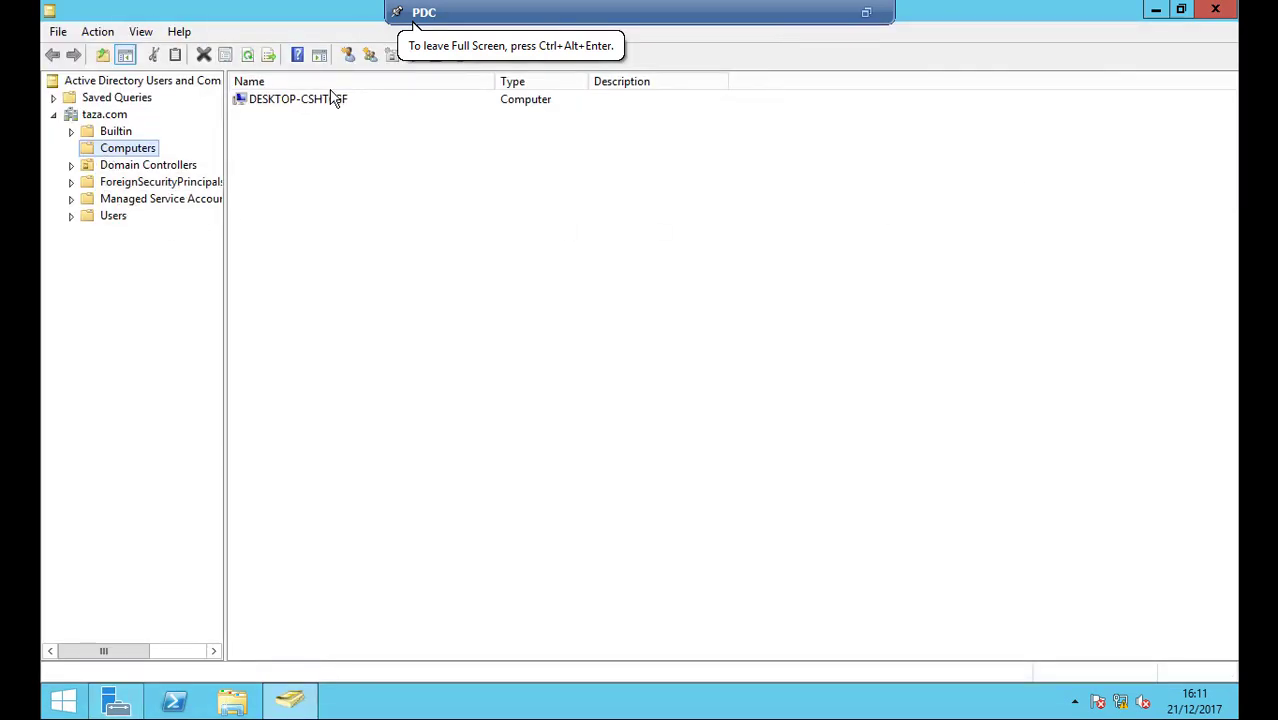
left_click(322, 104)
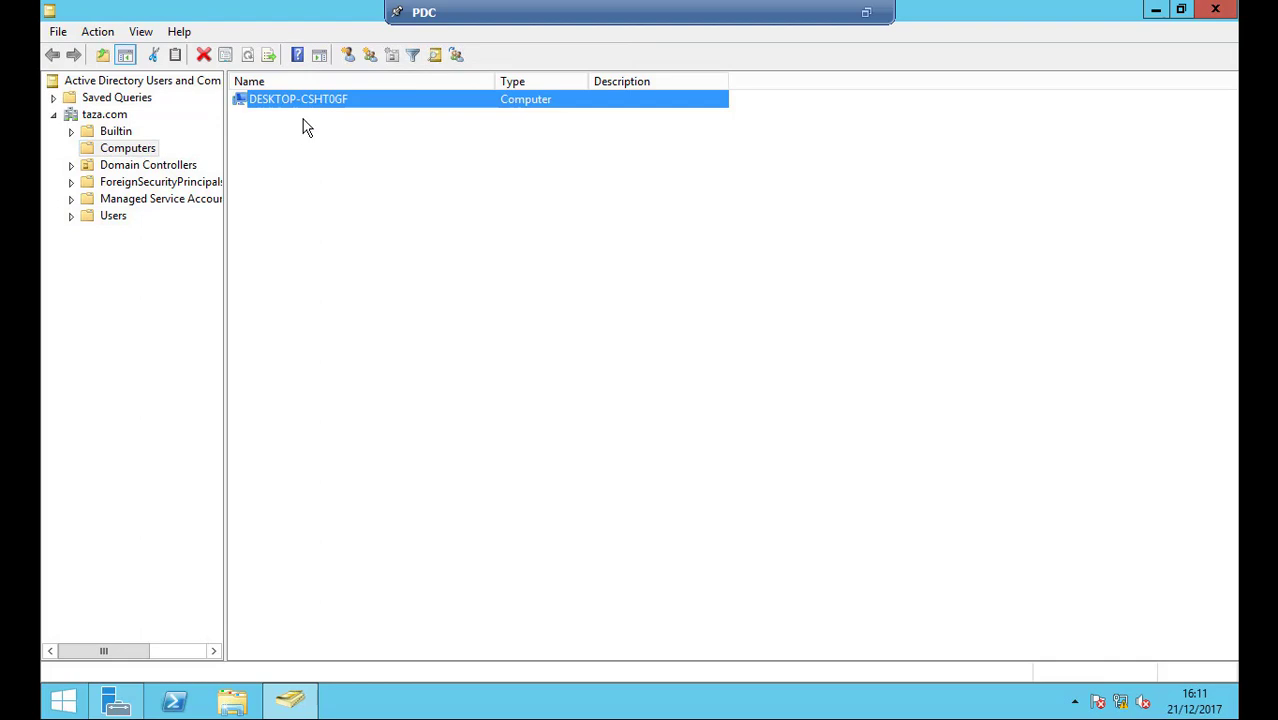
left_click(322, 100, "ctrl")
left_click(313, 104)
left_click(127, 150)
left_click(377, 162)
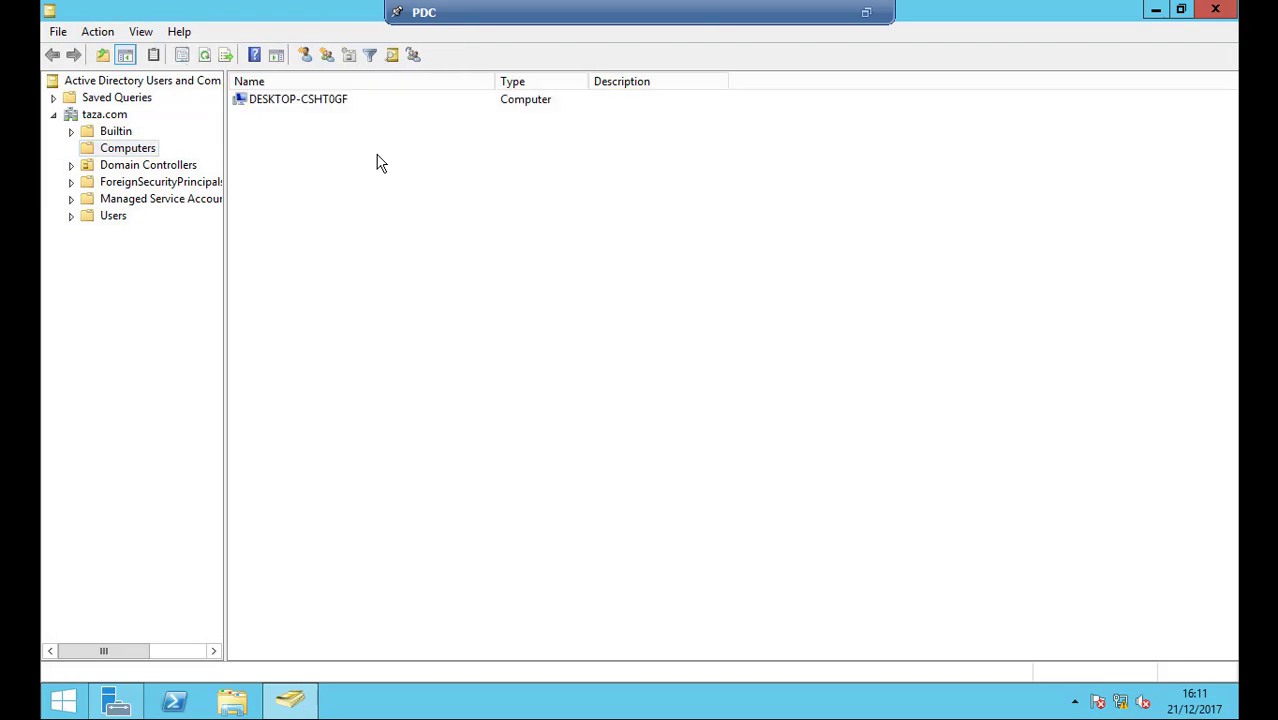
left_click(90, 218)
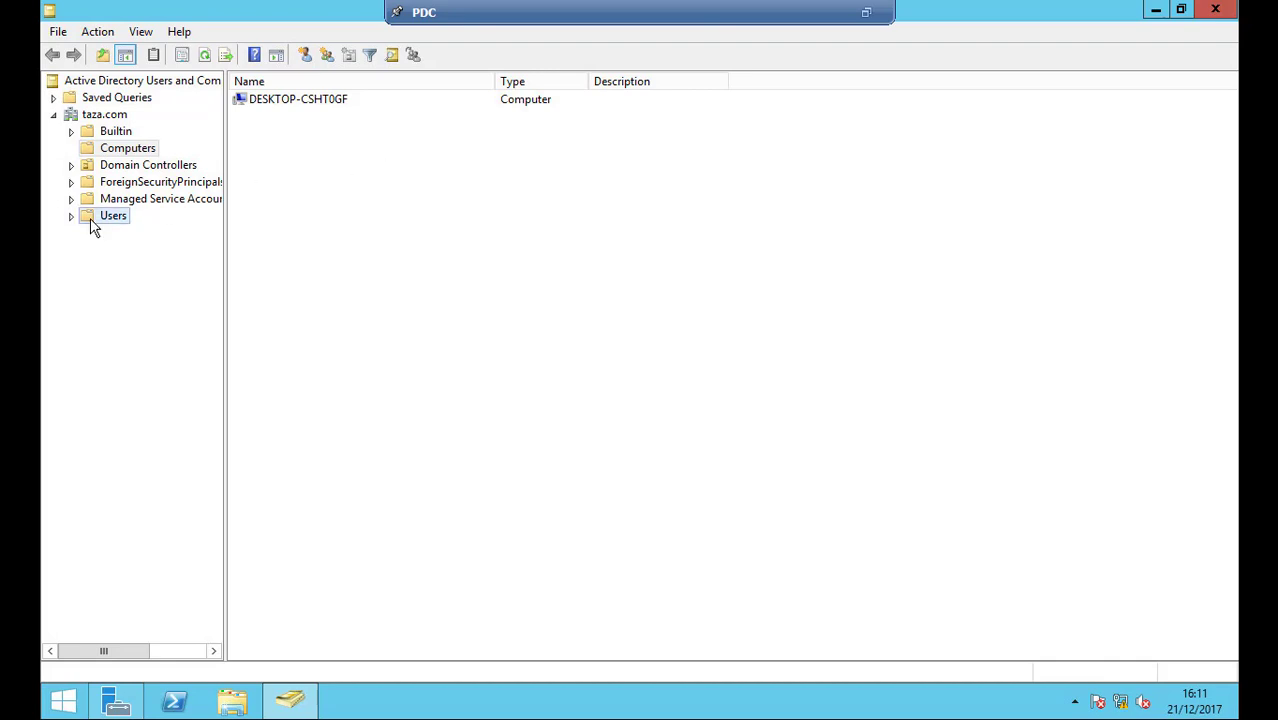
Start a new User object in the taza.com Users container
right_click(803, 296)
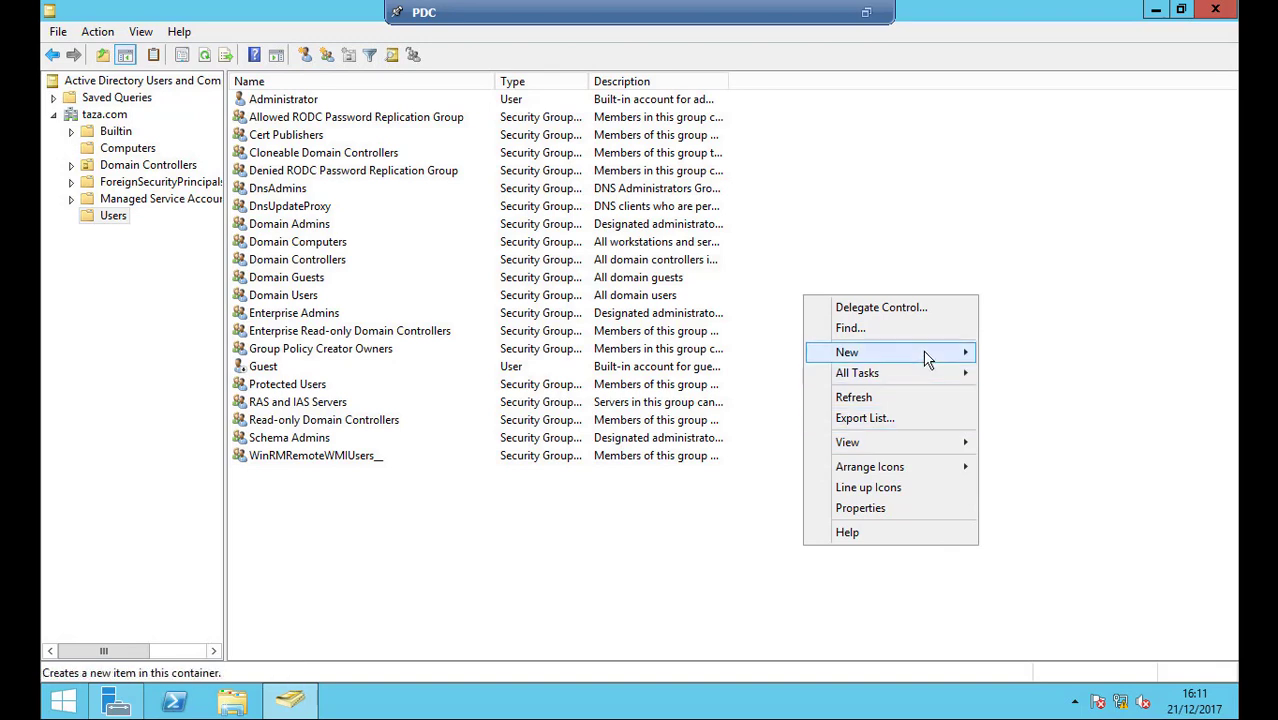
mouse_move(927, 352)
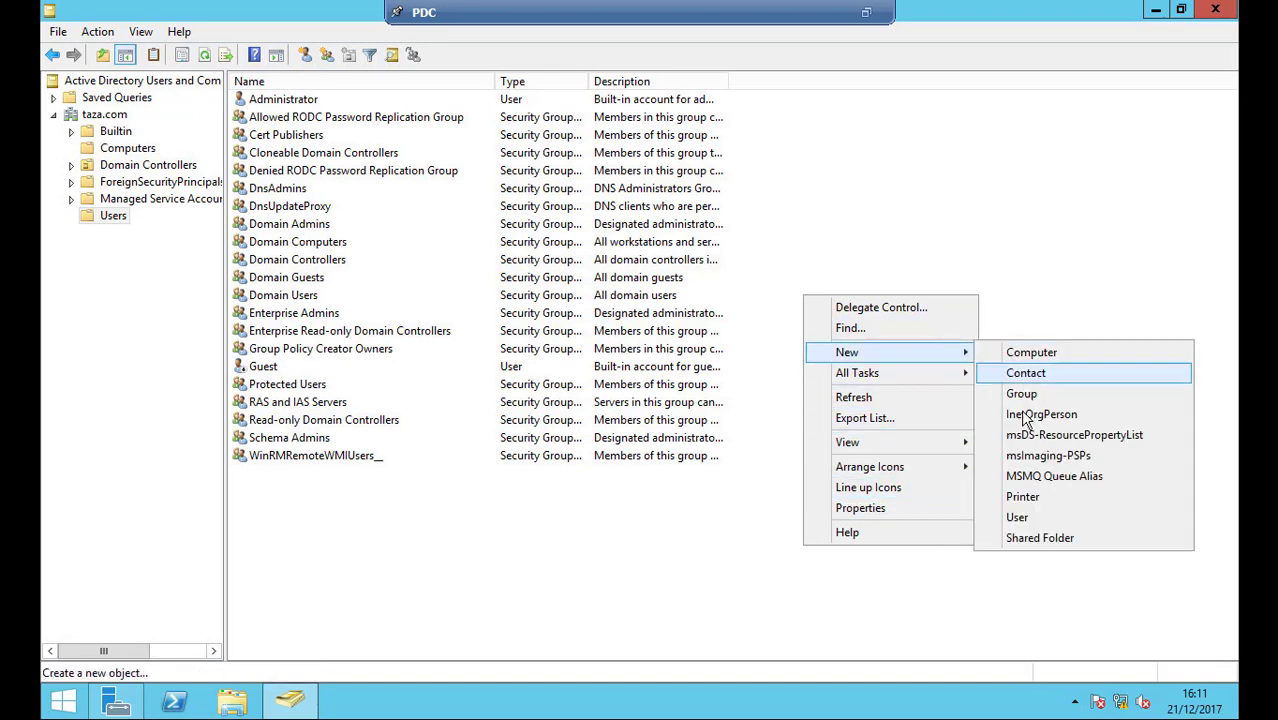
left_click(1017, 518)
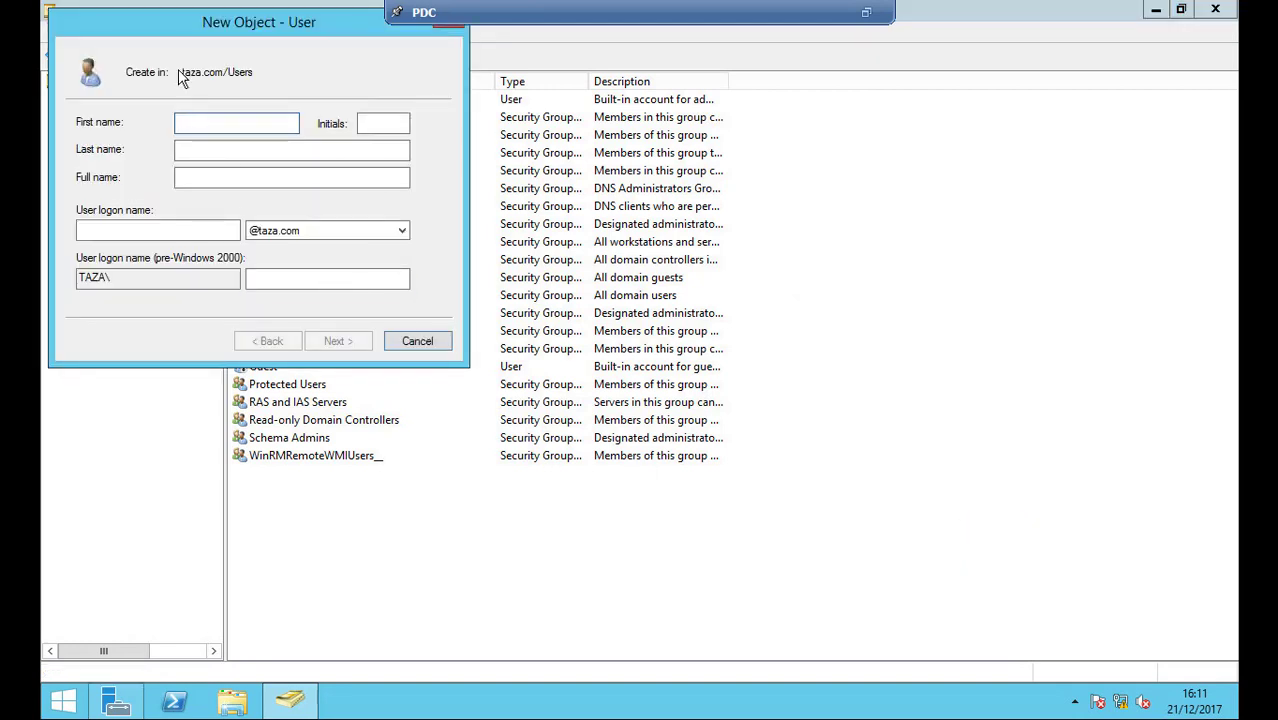
Enter the new user's first name, last name and user logon name
key("Tab")
key("Tab")
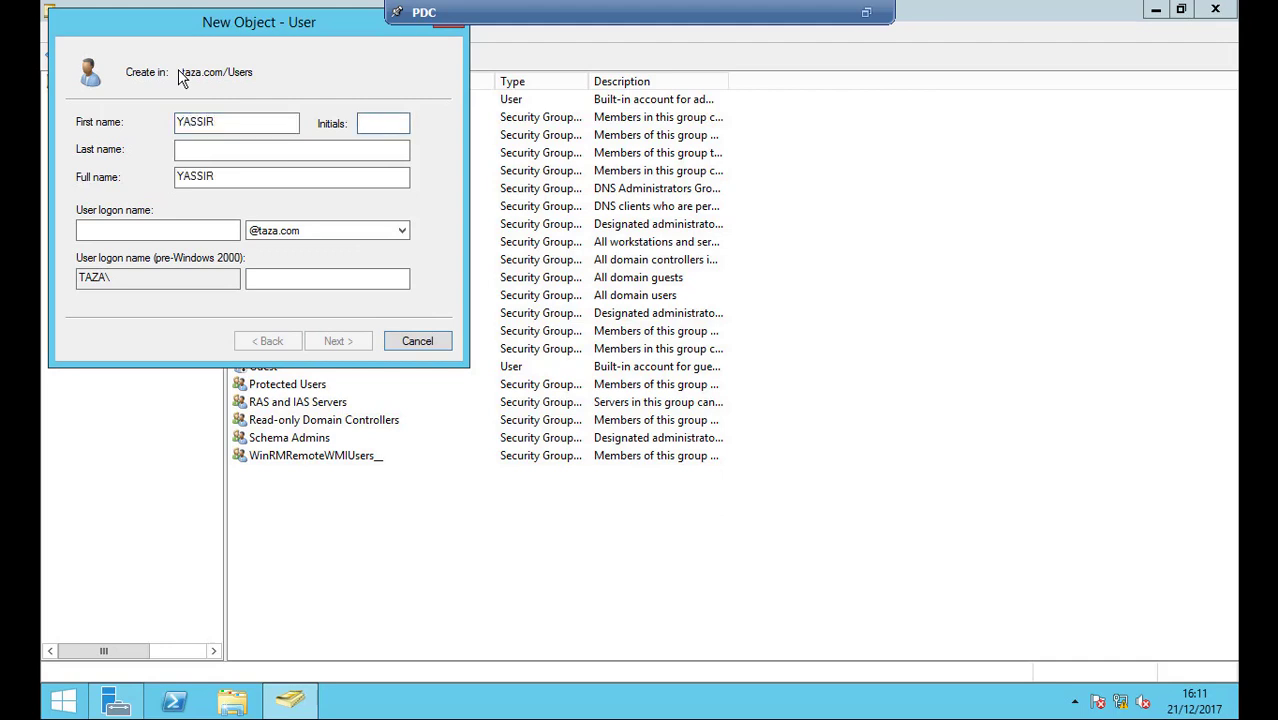
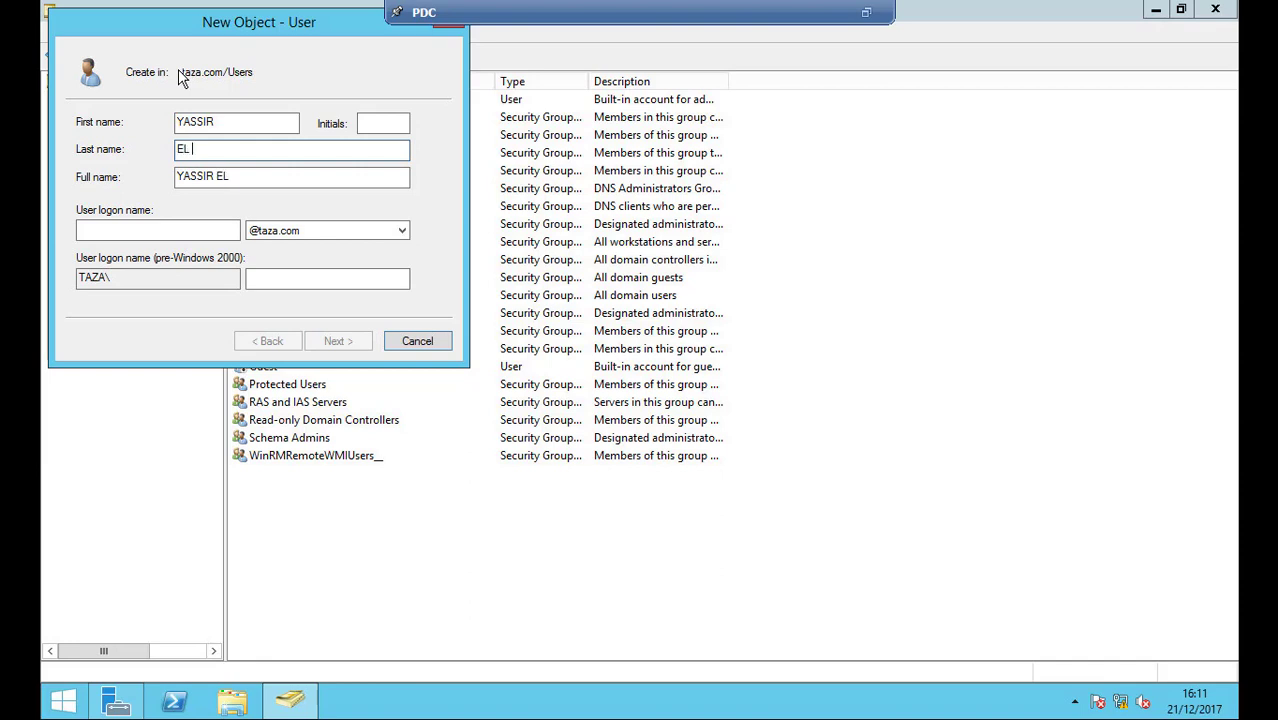
key("Tab")
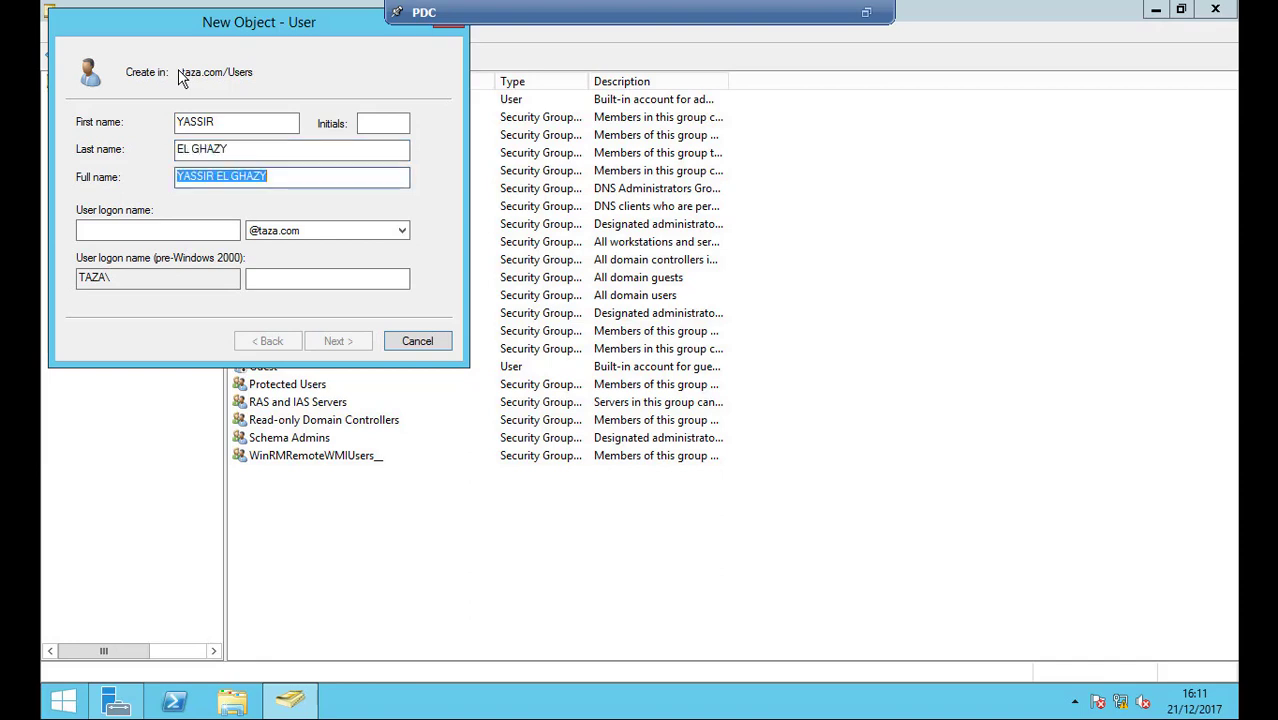
key("Tab")
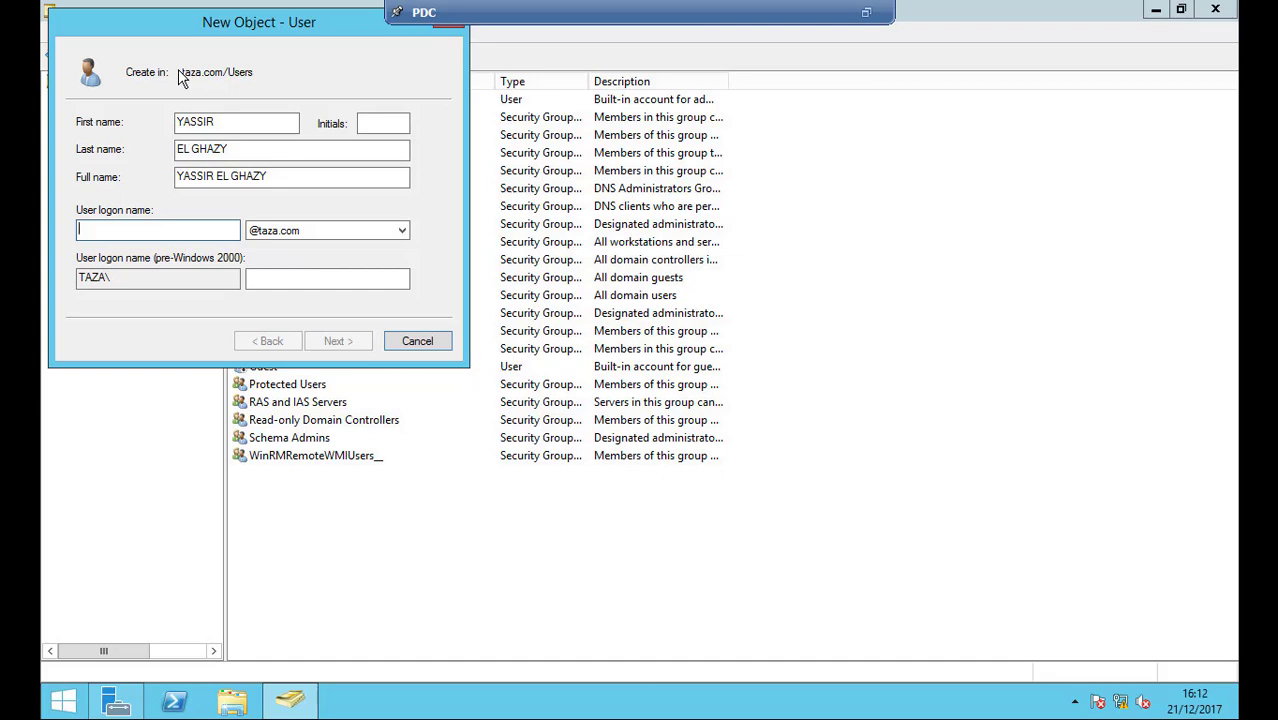
type("yassir")
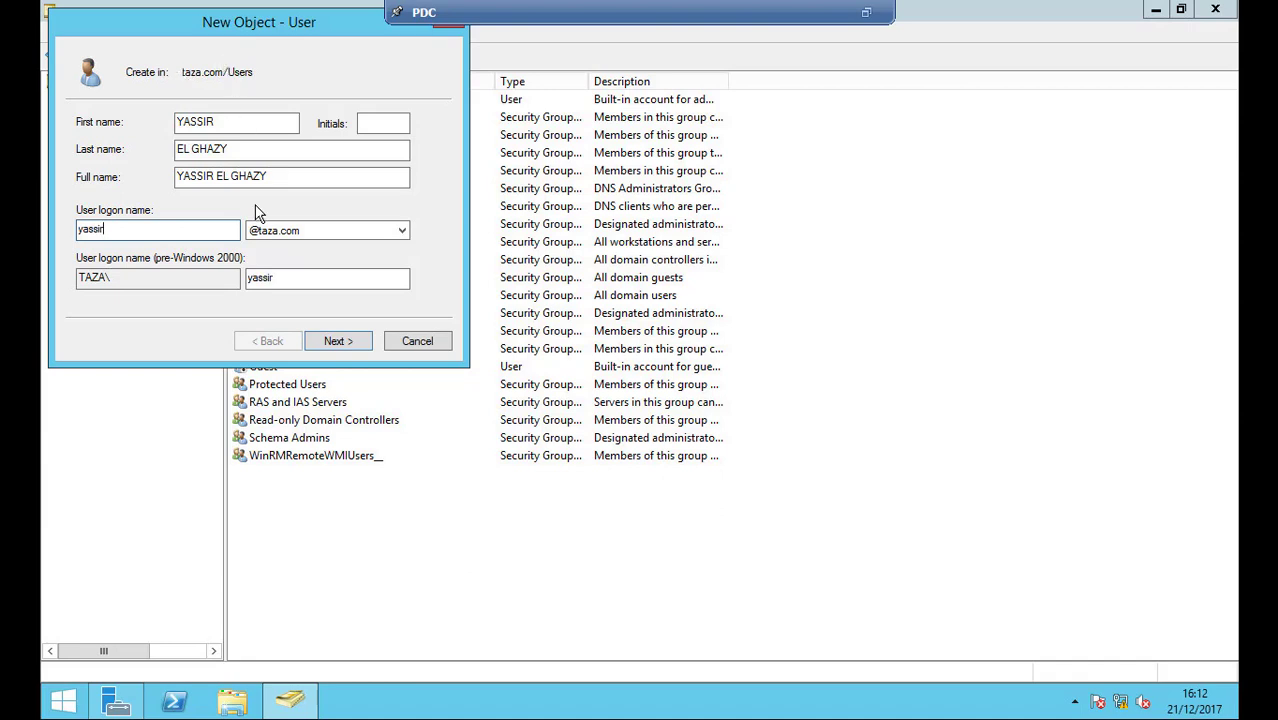
Enter and confirm the new user's password on the password page
left_click(346, 346)
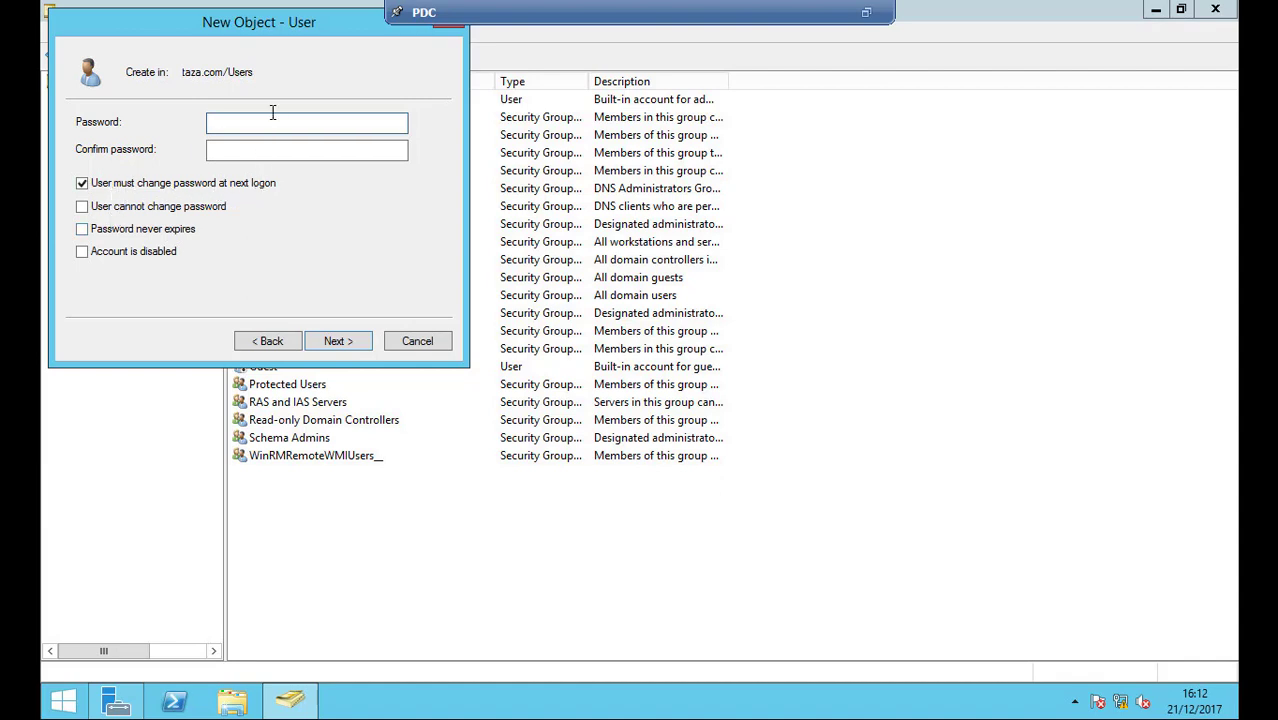
type("***")
key("Tab")
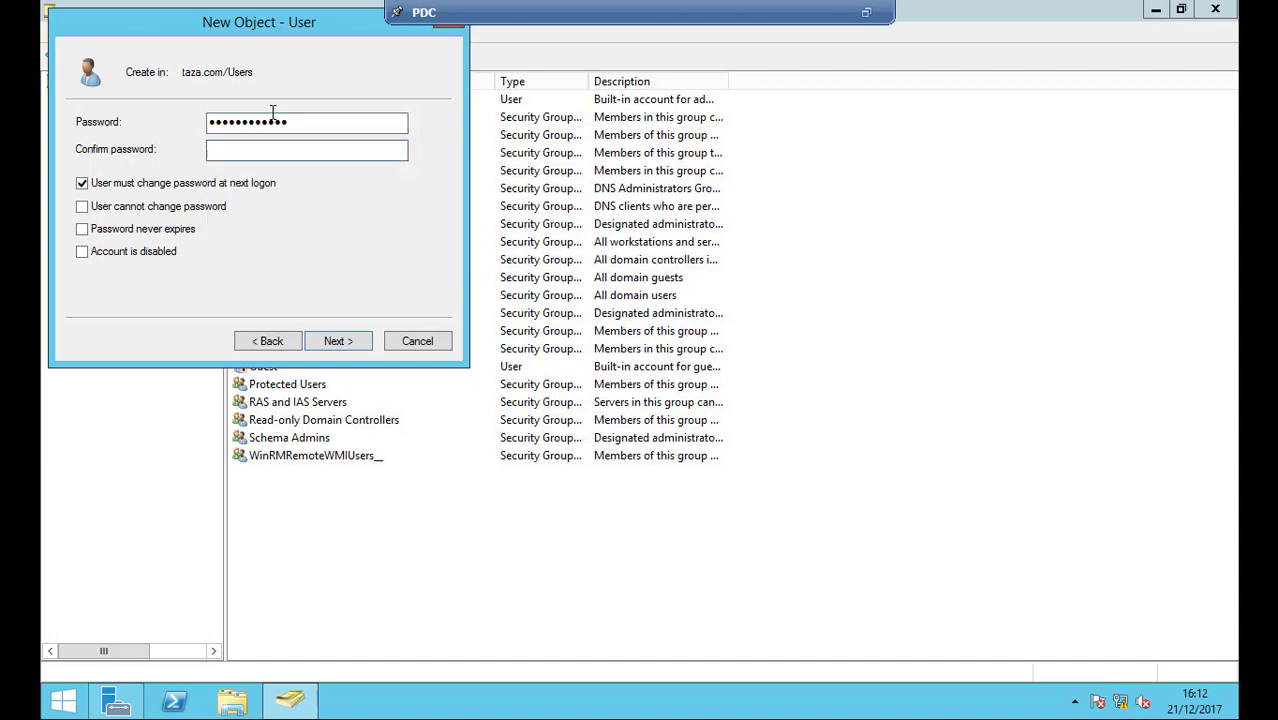
type("******")
left_click_drag(200, 23, 289, 36)
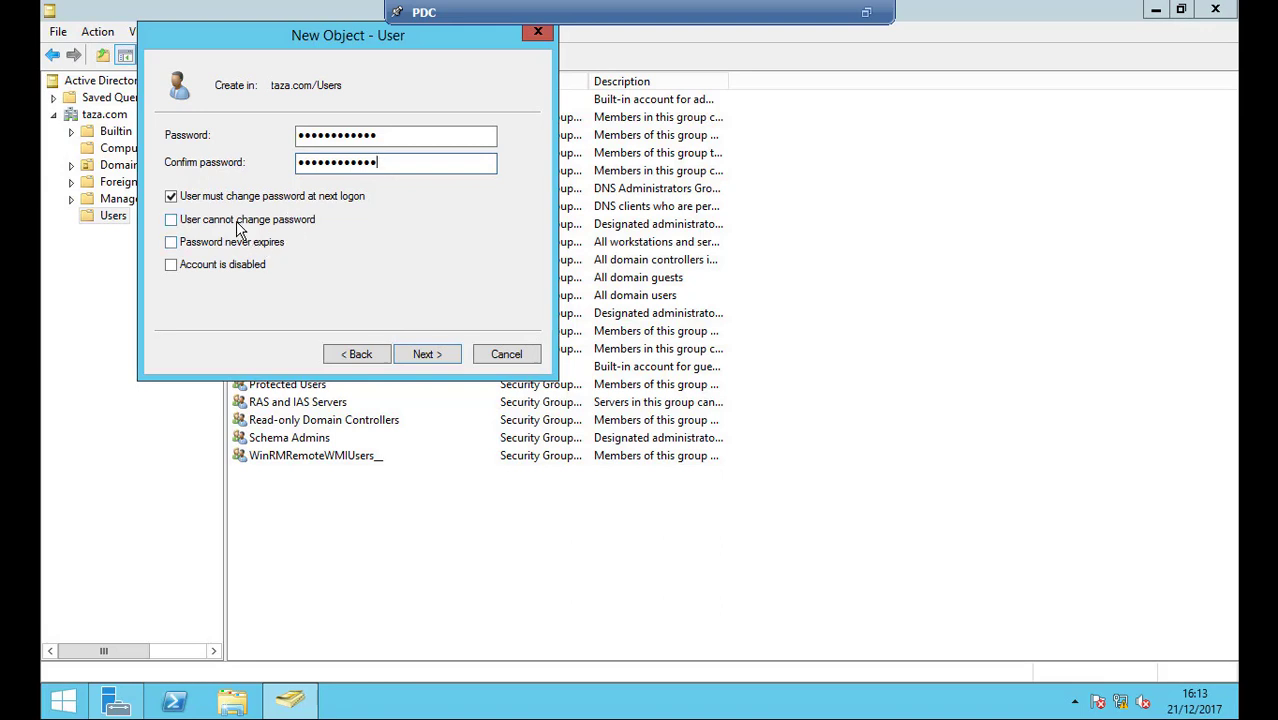
Check the taza.com/Users destination and complete the wizard to create the account
left_click(405, 135)
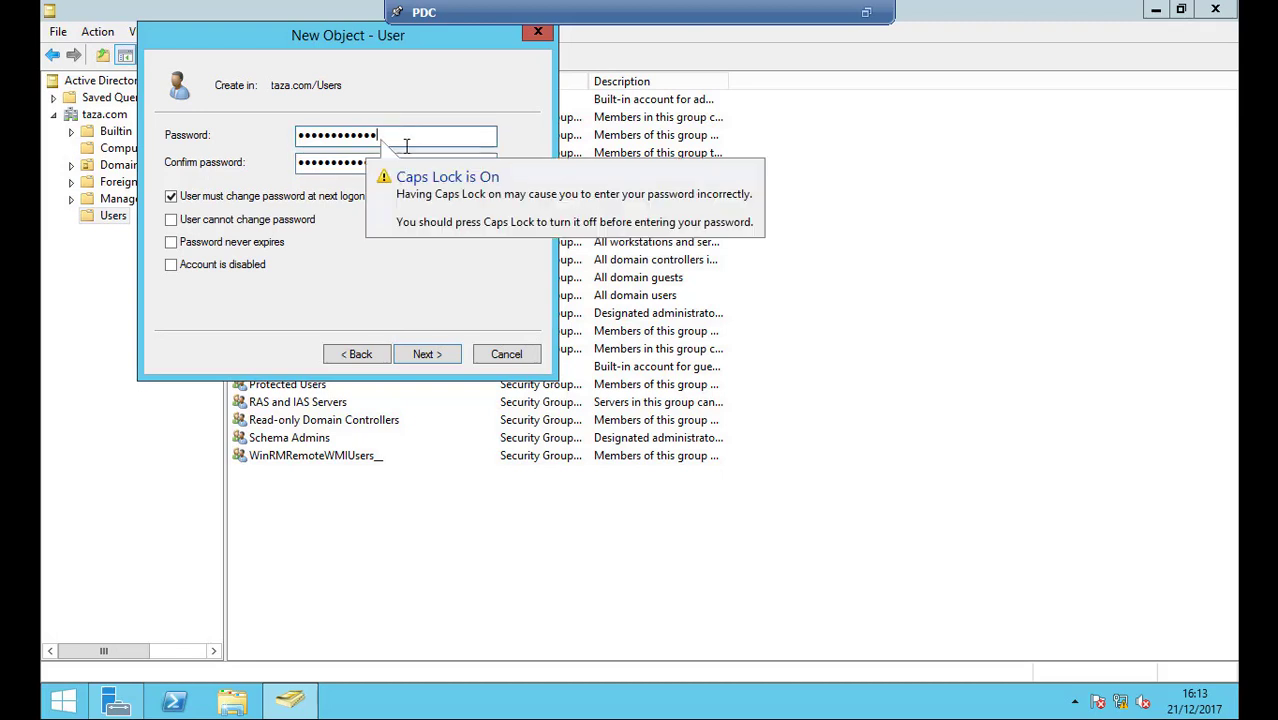
left_click(400, 94)
double_click(296, 88)
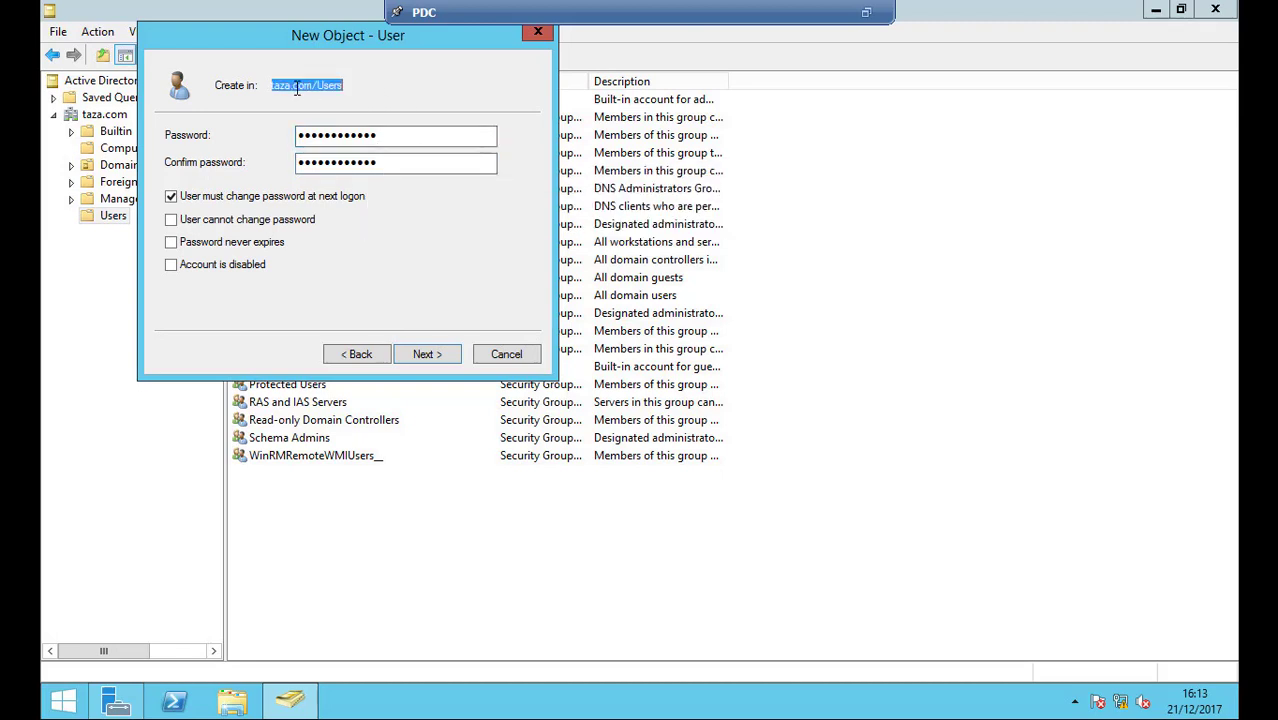
left_click(379, 82)
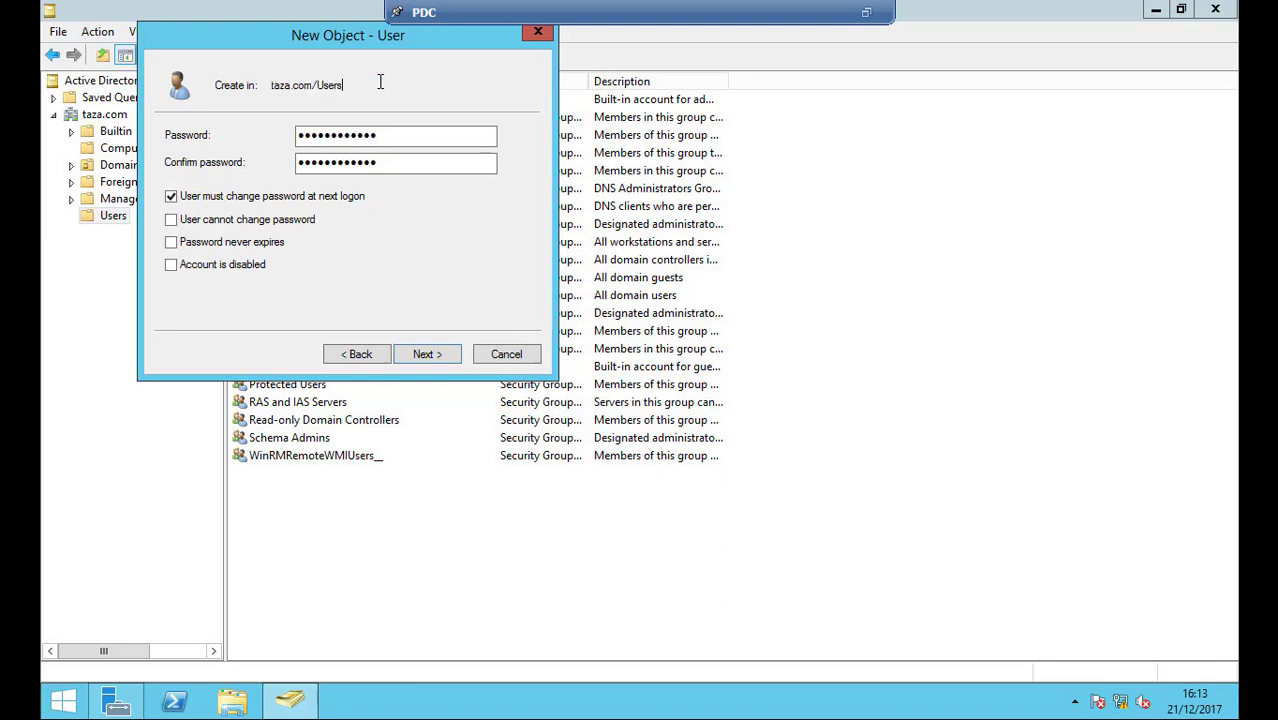
left_click(414, 356)
left_click(413, 354)
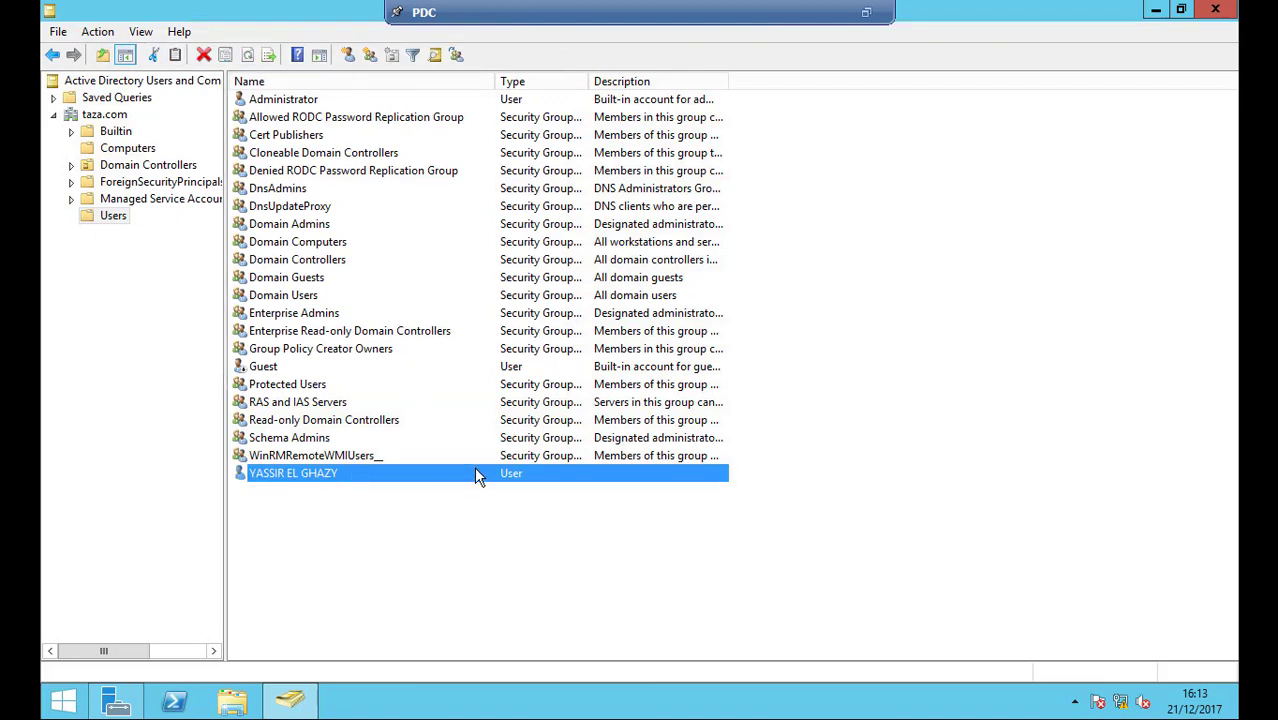
Exit the PDC full screen and switch to the Windows client 10 sign-in screen
left_click(442, 545)
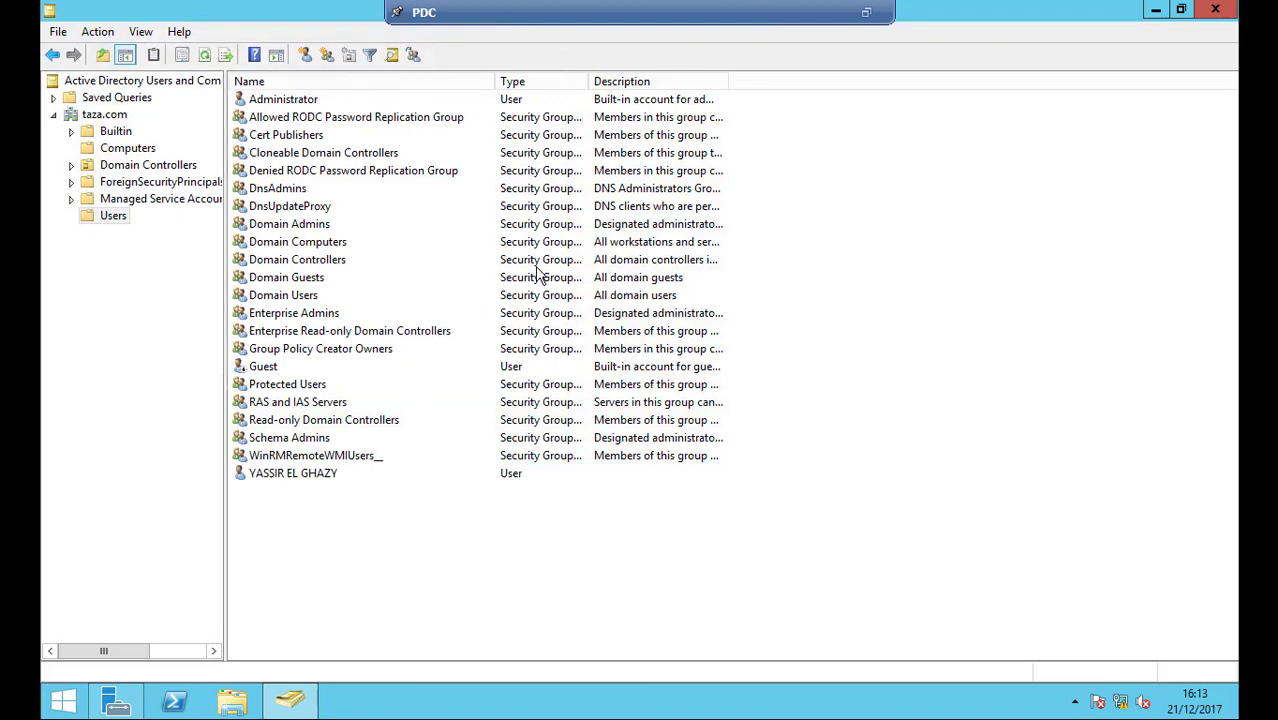
left_click(866, 12)
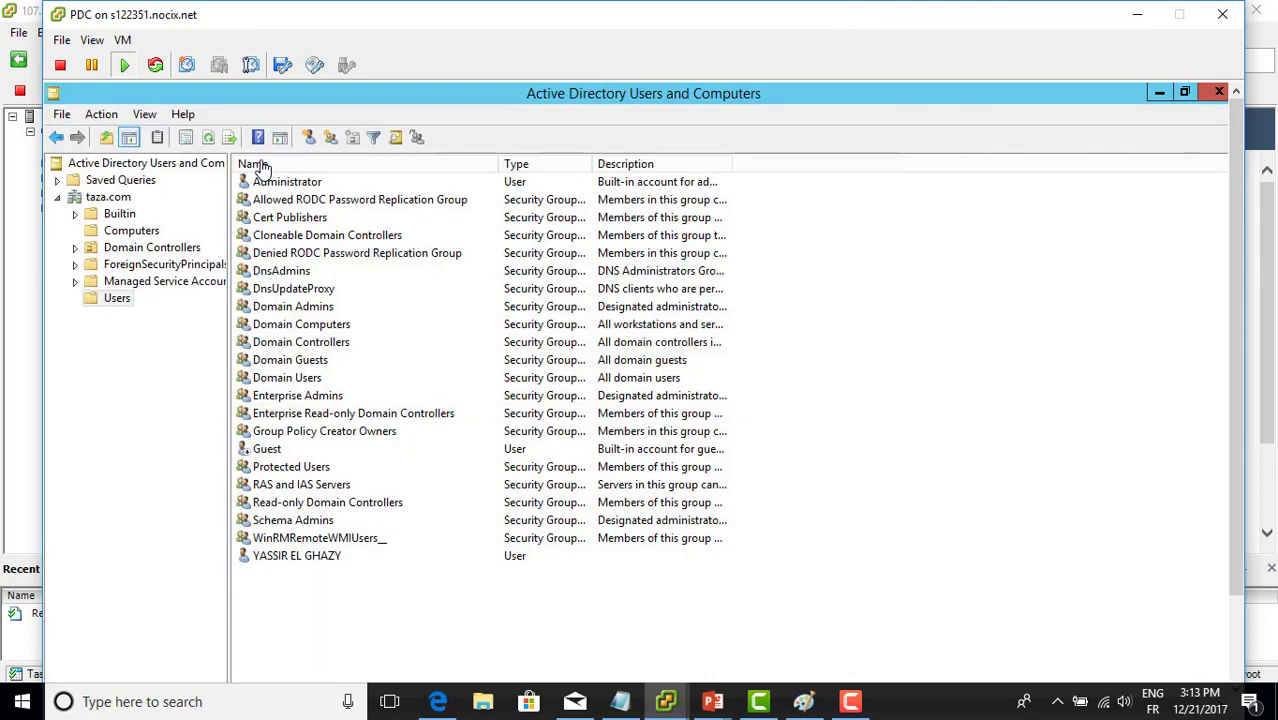
left_click(28, 248)
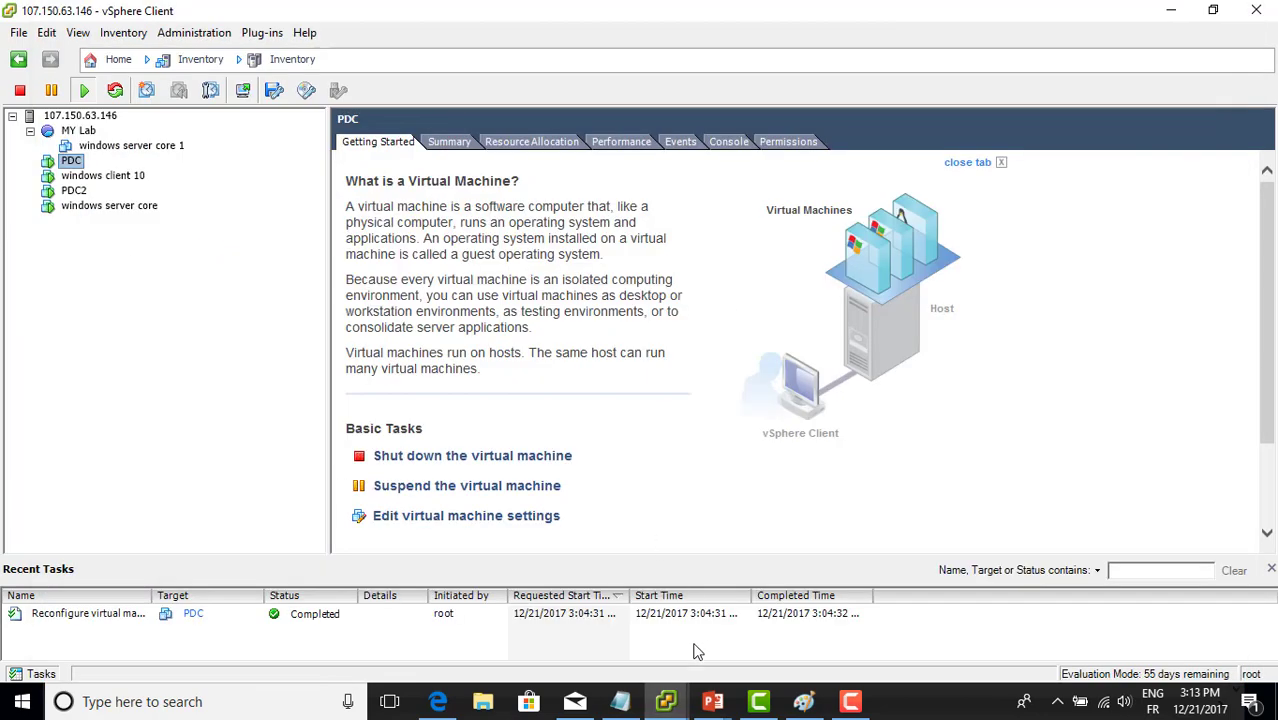
mouse_move(670, 708)
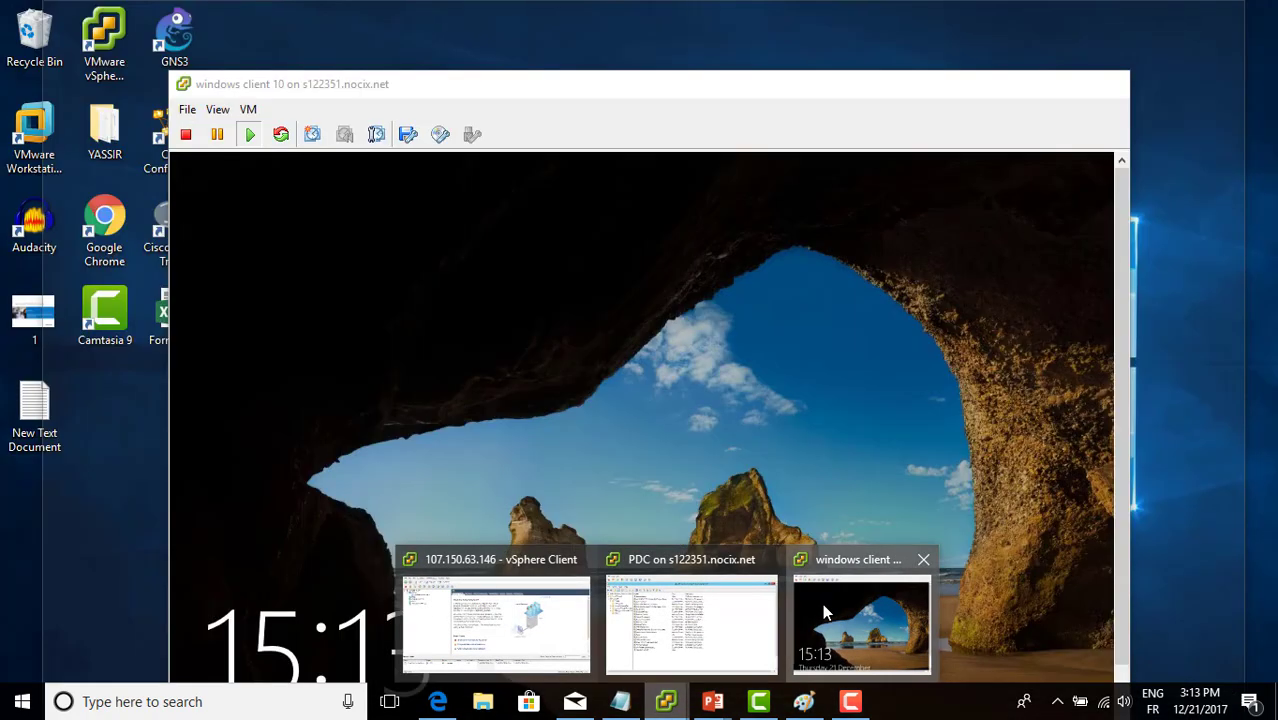
left_click(822, 603)
left_click(792, 494)
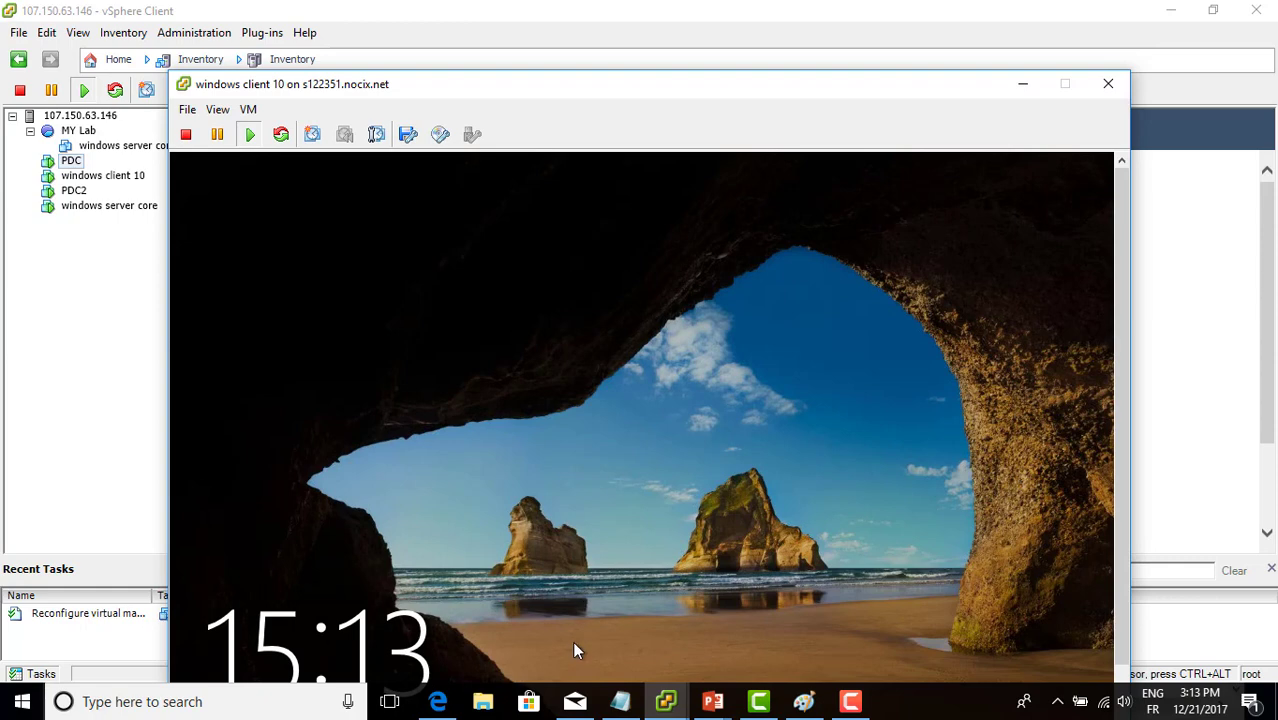
left_click(679, 182)
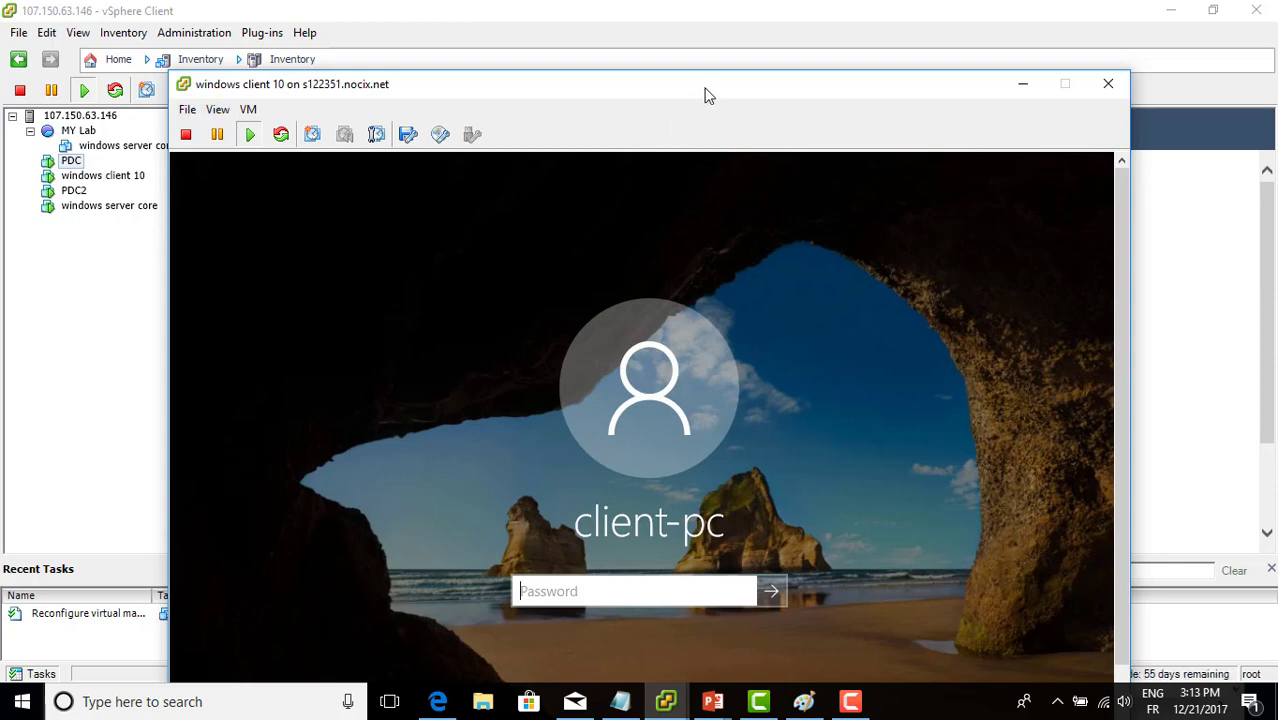
Reposition the client console window and launch a blank Notepad from the taskbar
left_click_drag(706, 93, 730, 26)
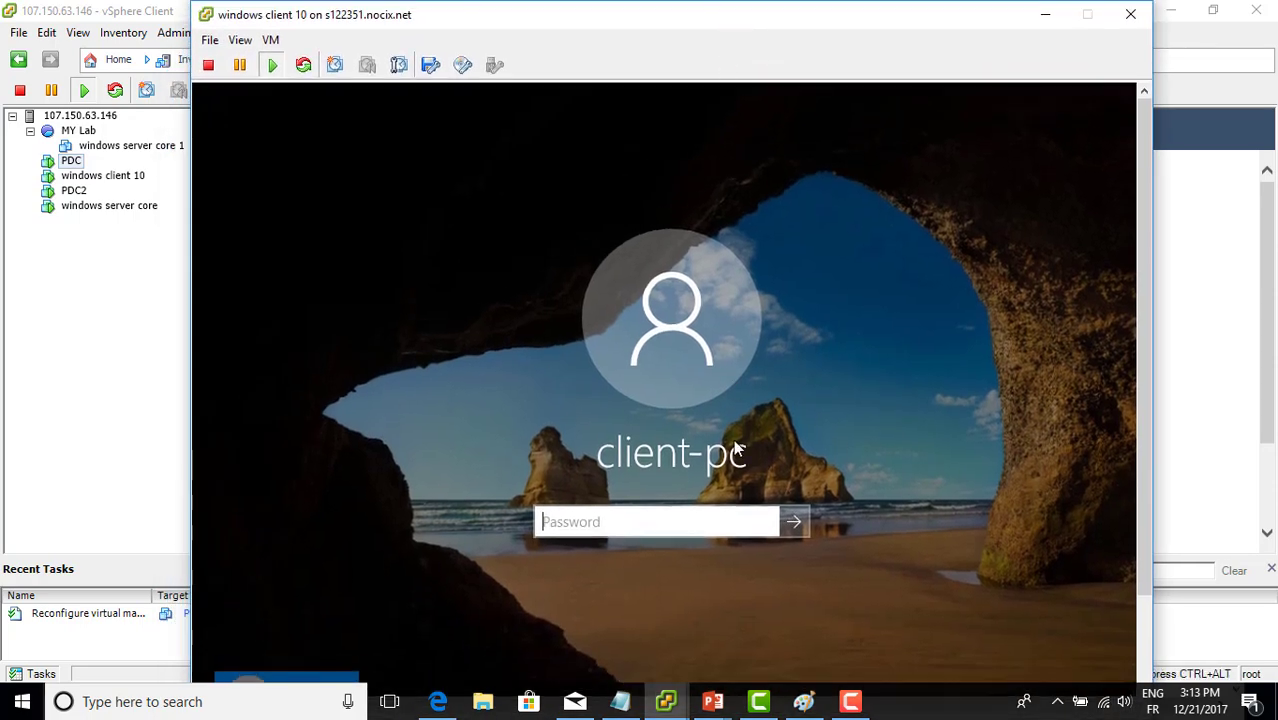
left_click(665, 522)
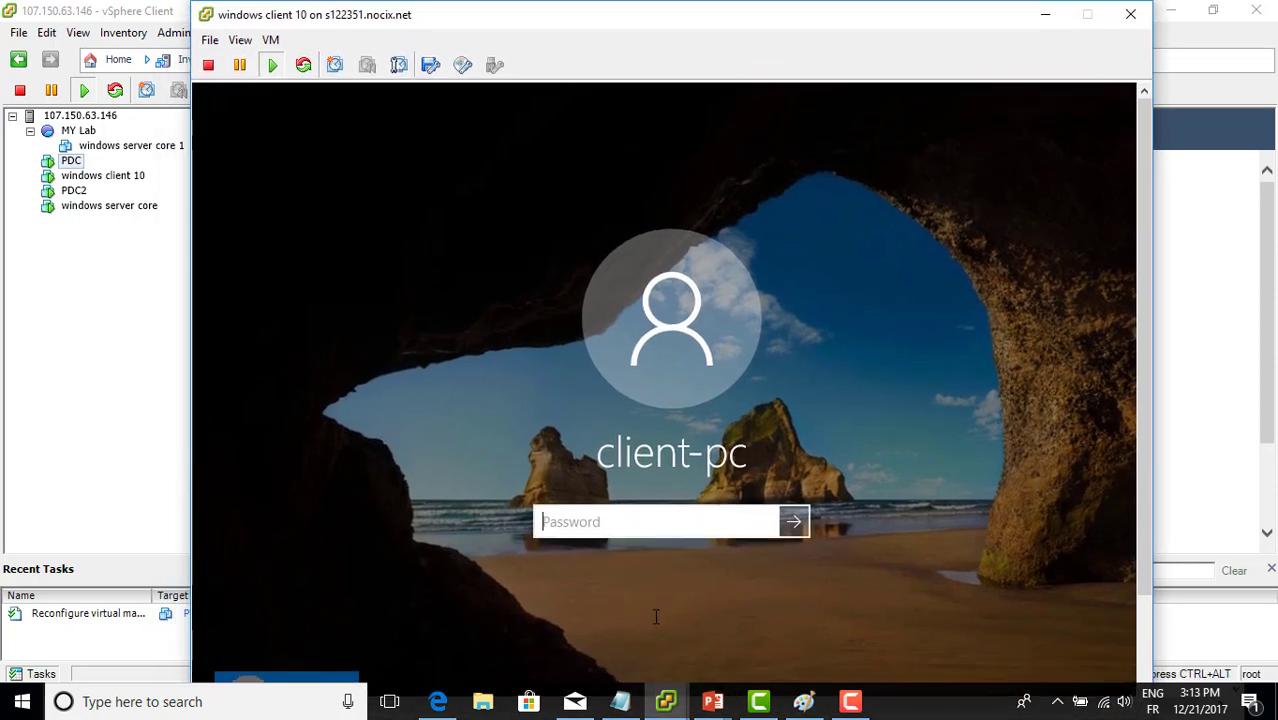
left_click(620, 701)
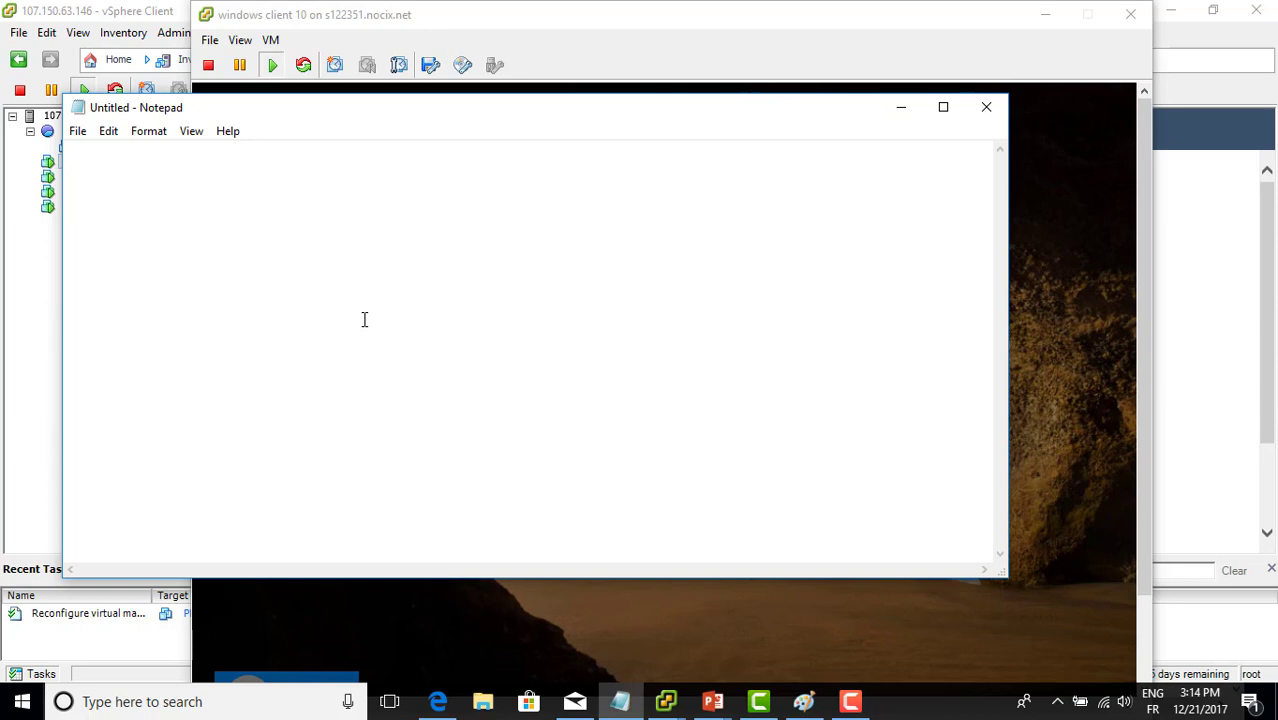
Write the DOMAIN\USER and user@domain sign-in formats on two separate lines
type("DOMAIN\\USER")
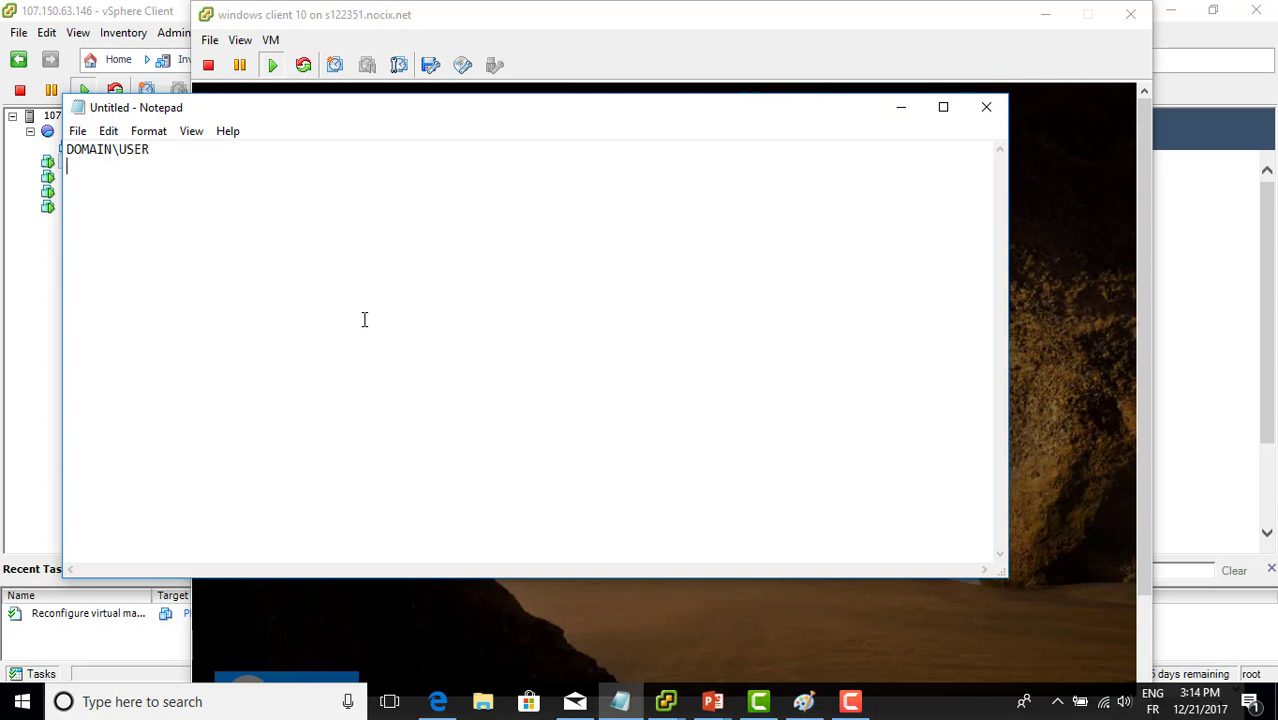
key("Return")
type("user@domain")
left_click_drag(162, 168, 68, 170)
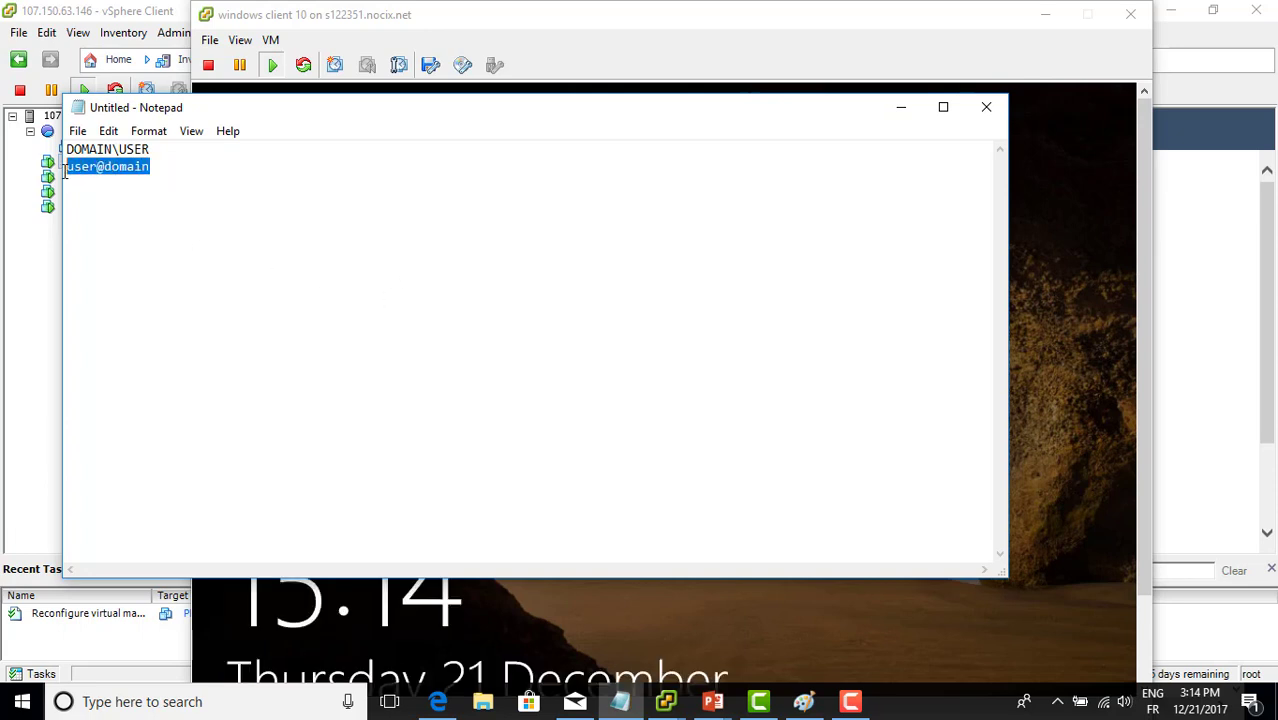
left_click(165, 148)
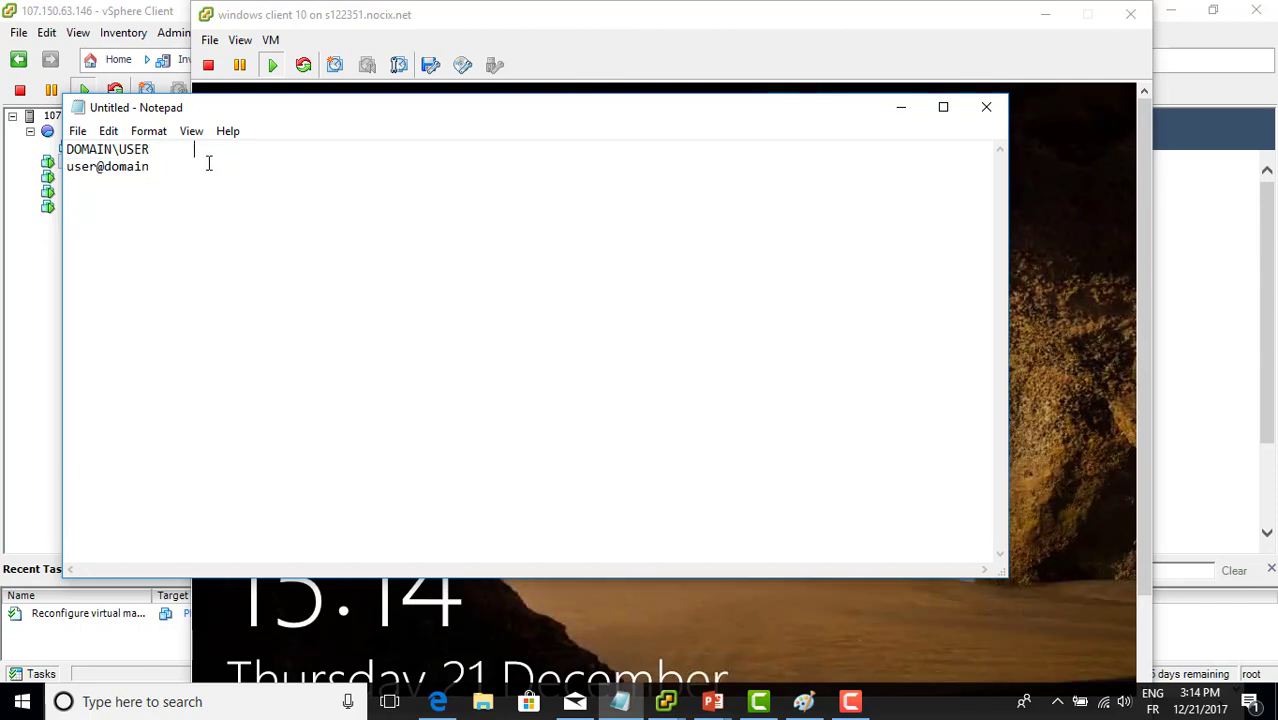
type("TAZA\\yassir")
left_click(185, 168)
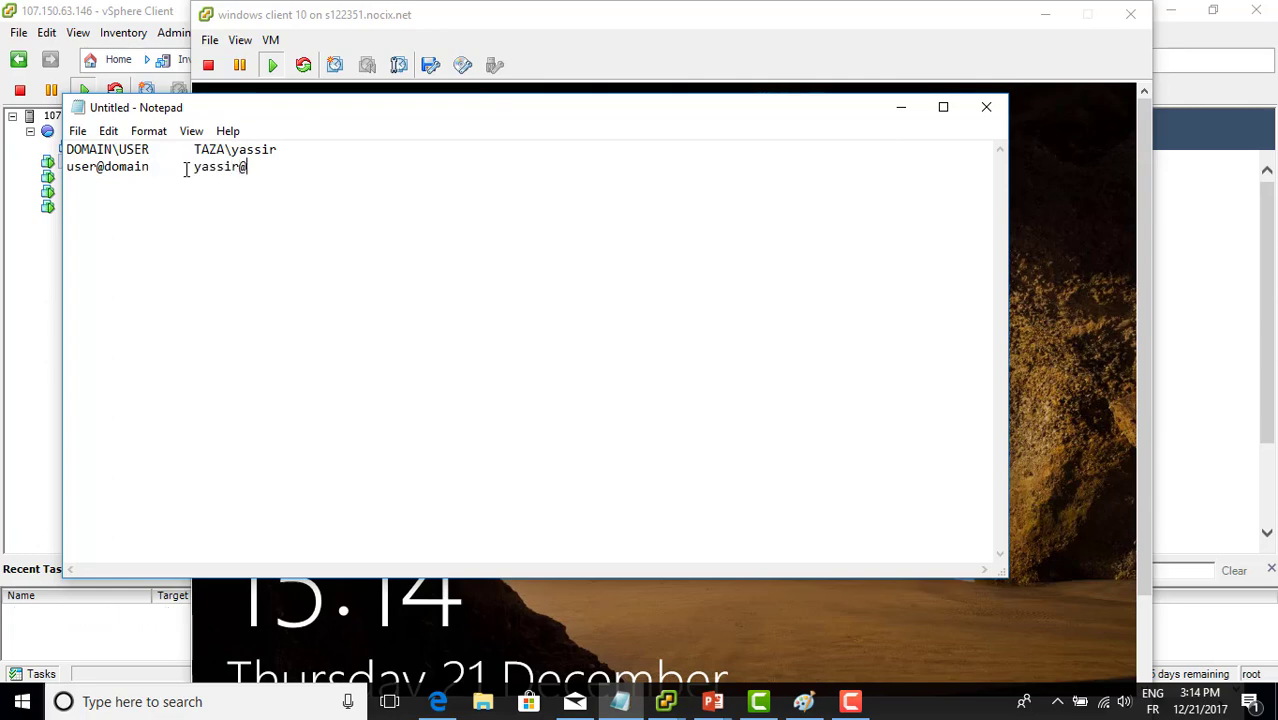
left_click_drag(276, 149, 194, 150)
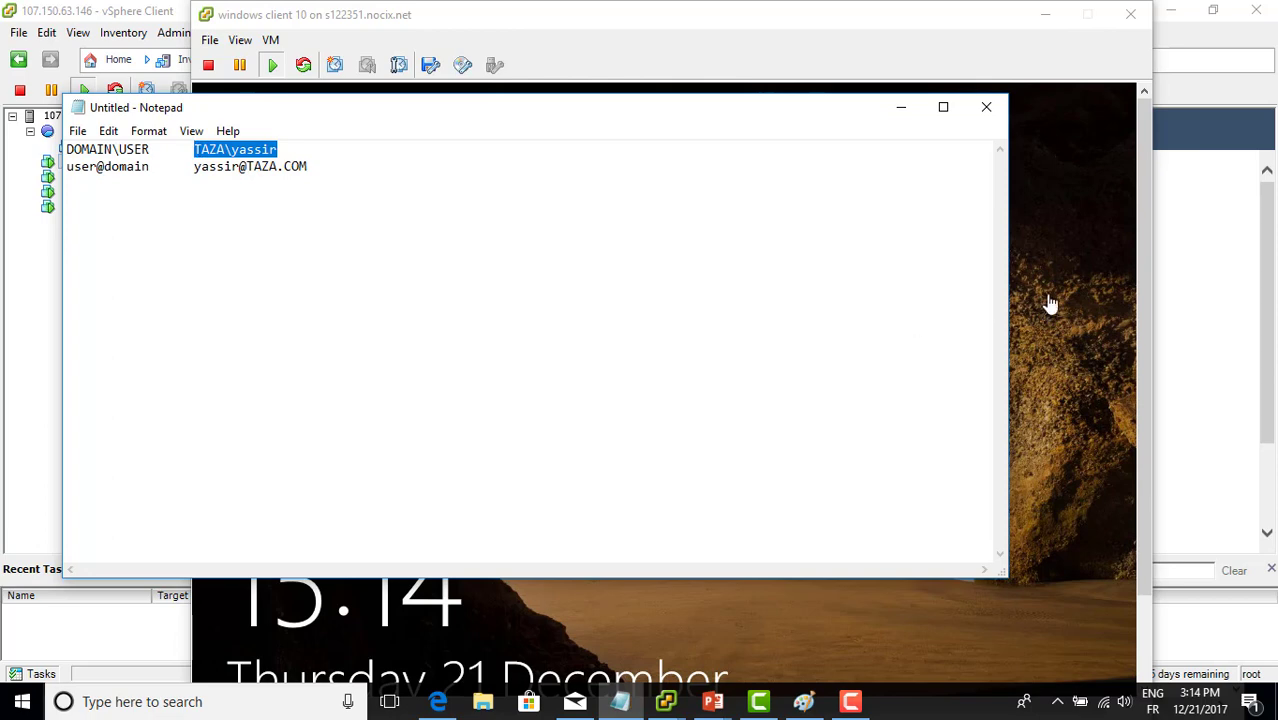
left_click(1050, 304)
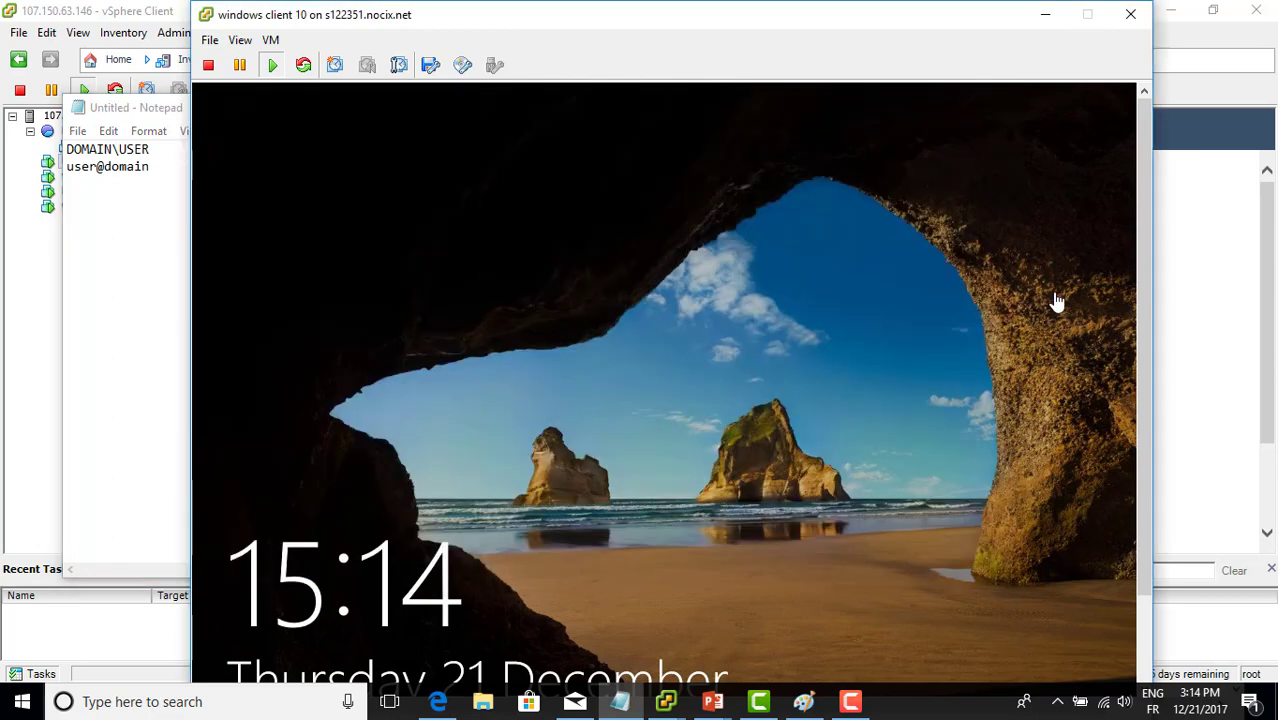
Put the Windows 10 client console into full screen and reach the Other user sign-in
left_click(243, 45)
left_click(268, 127)
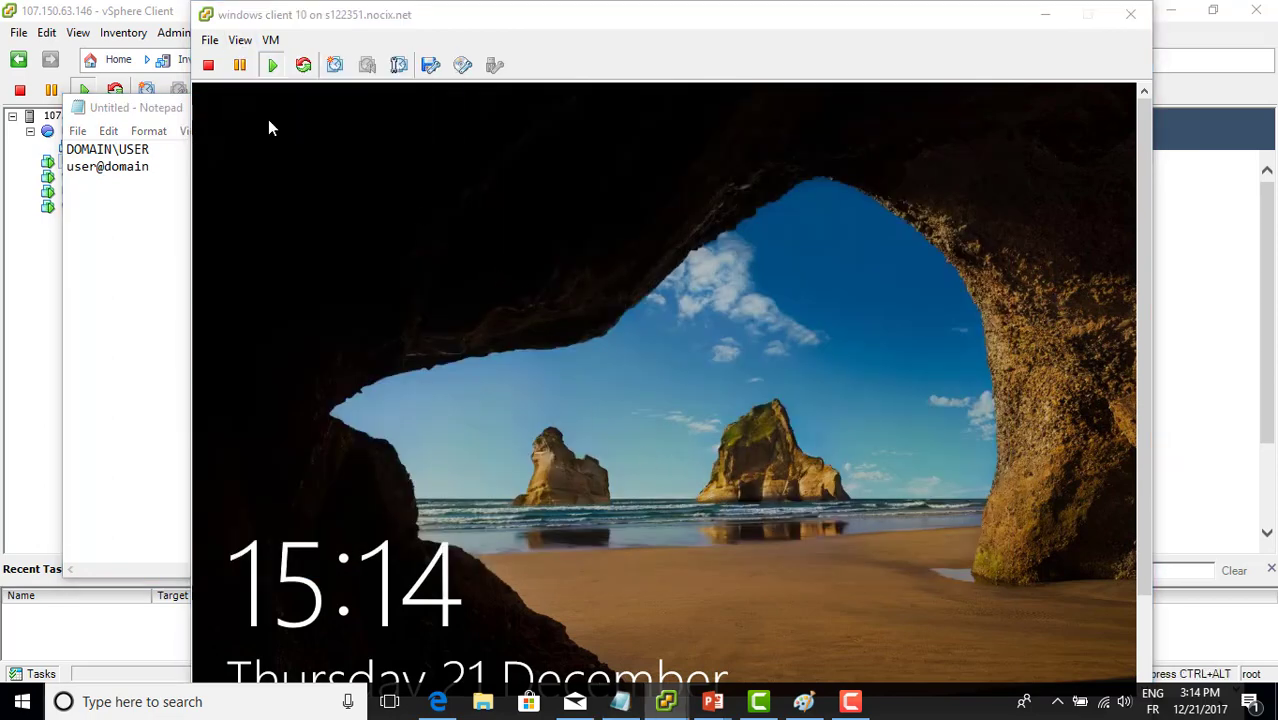
left_click(650, 429)
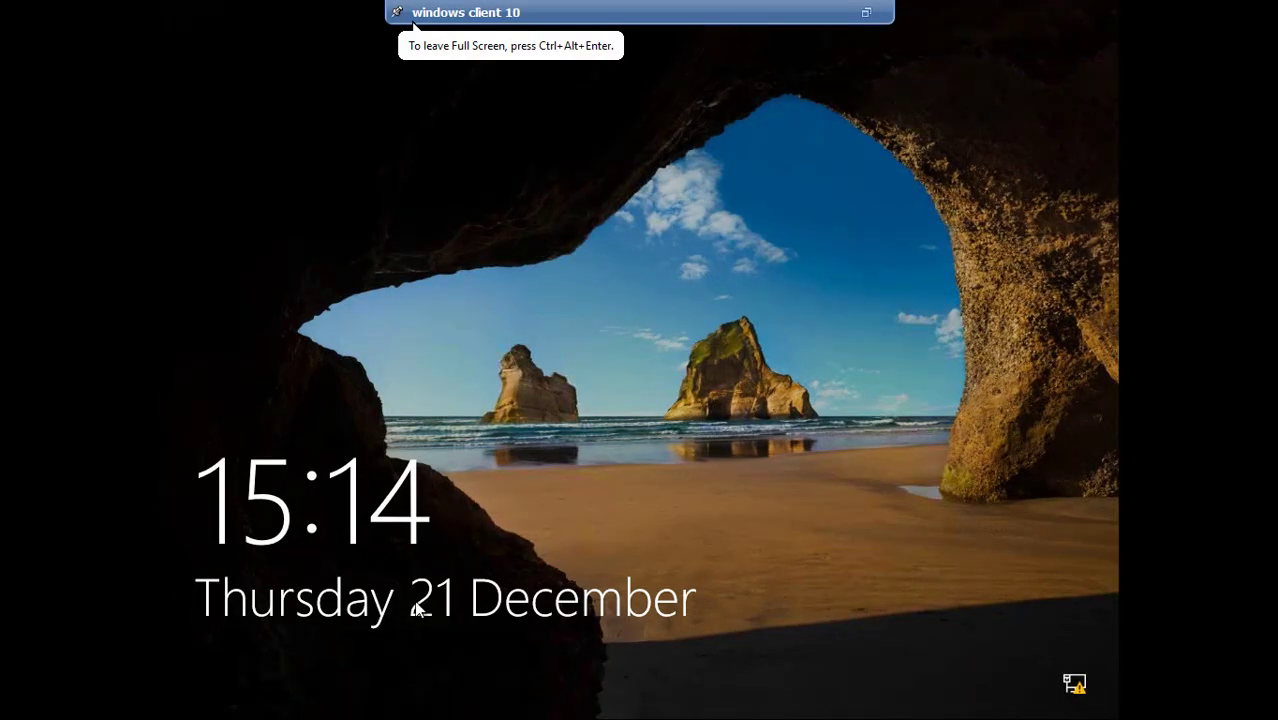
left_click(478, 373)
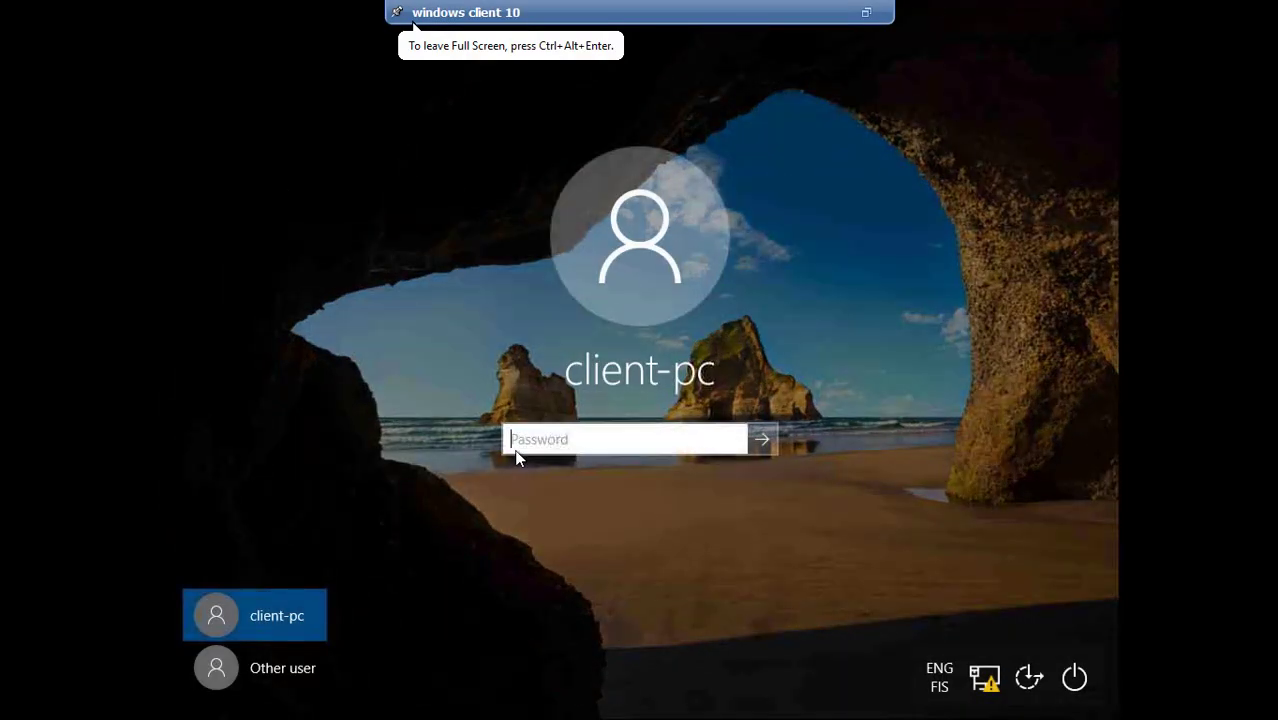
left_click(285, 670)
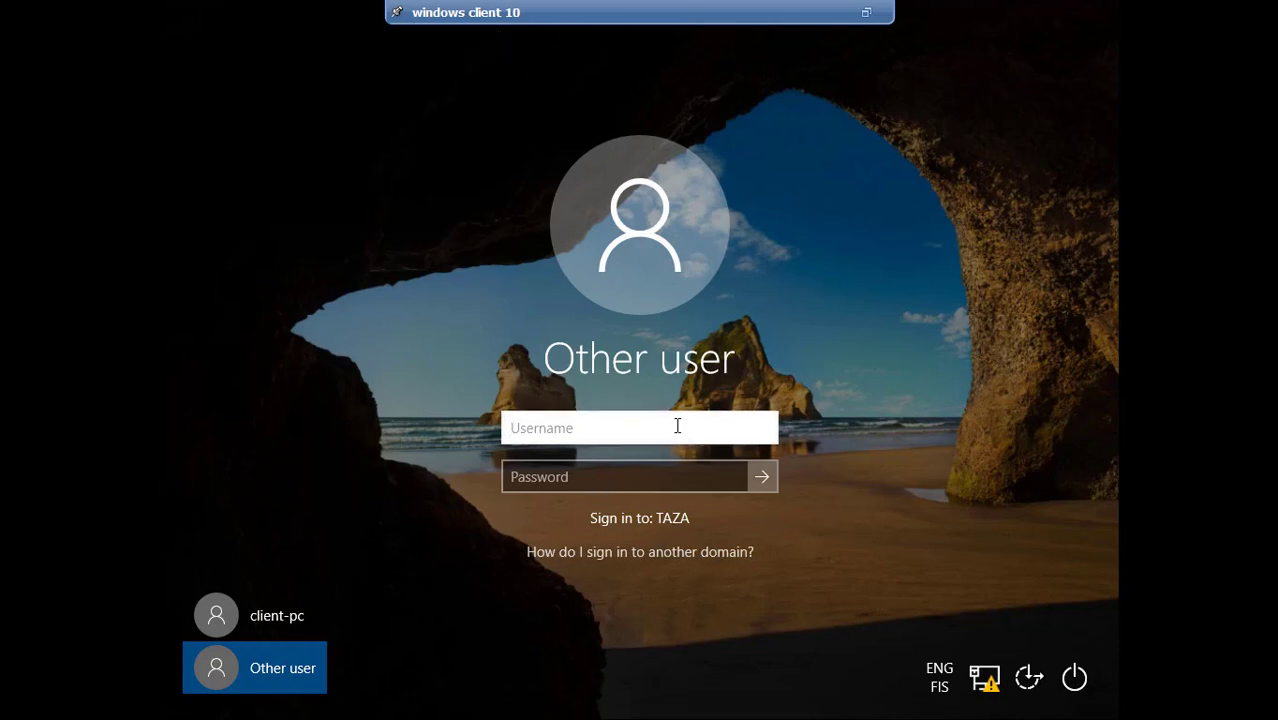
Switch the keyboard layout to French and submit the new TAZA user's username and password
type("YQSSI")
key("BackSpace")
key("BackSpace")
key("BackSpace")
key("BackSpace")
key("BackSpace")
left_click(940, 672)
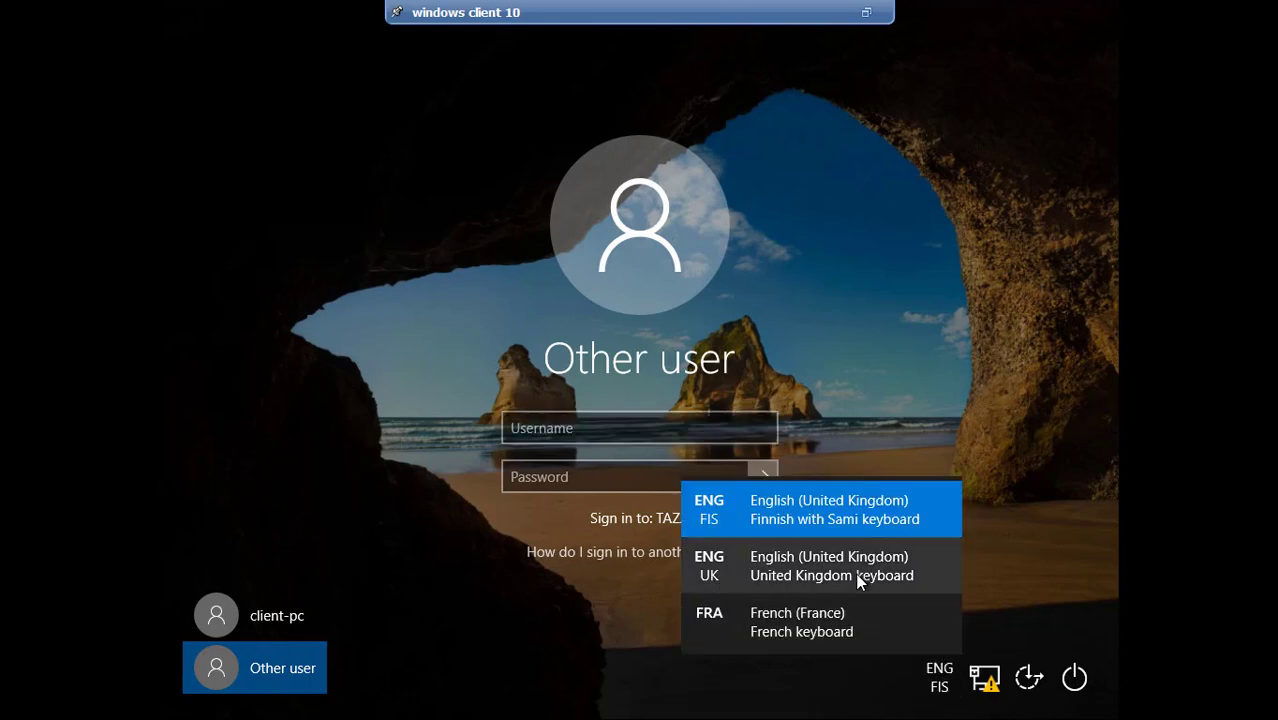
left_click(833, 615)
left_click(590, 428)
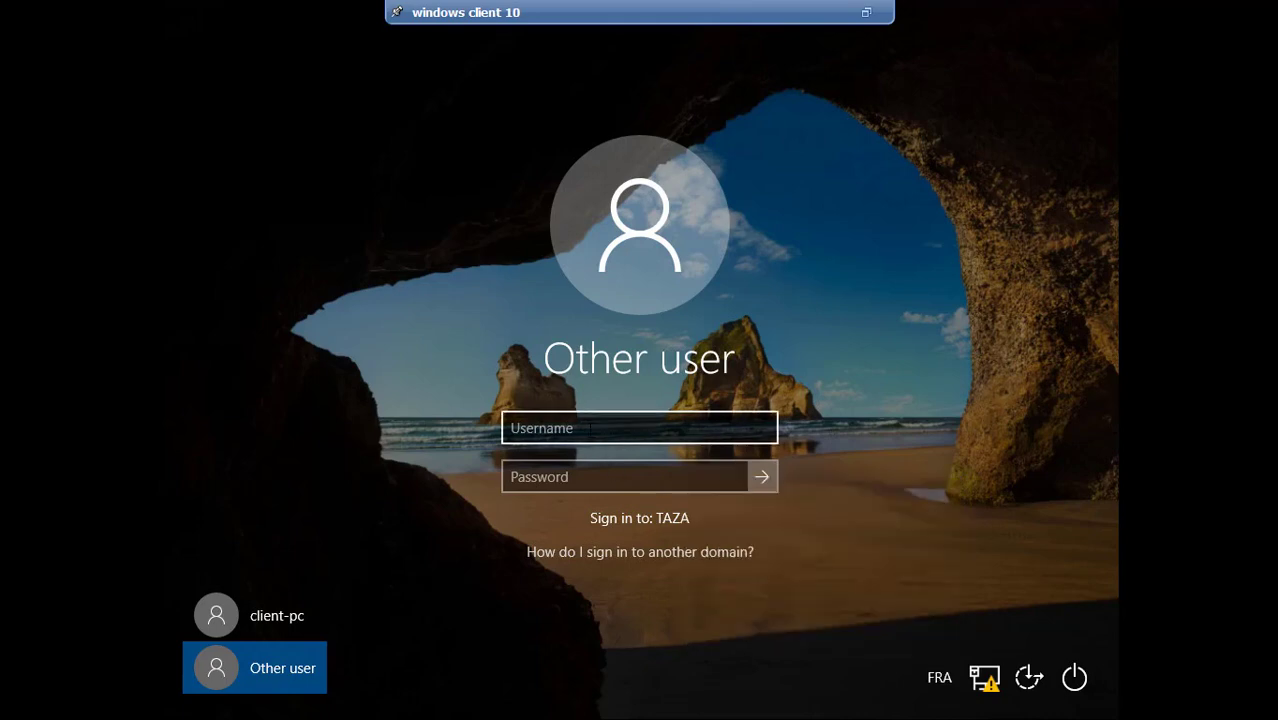
type("YASSIR")
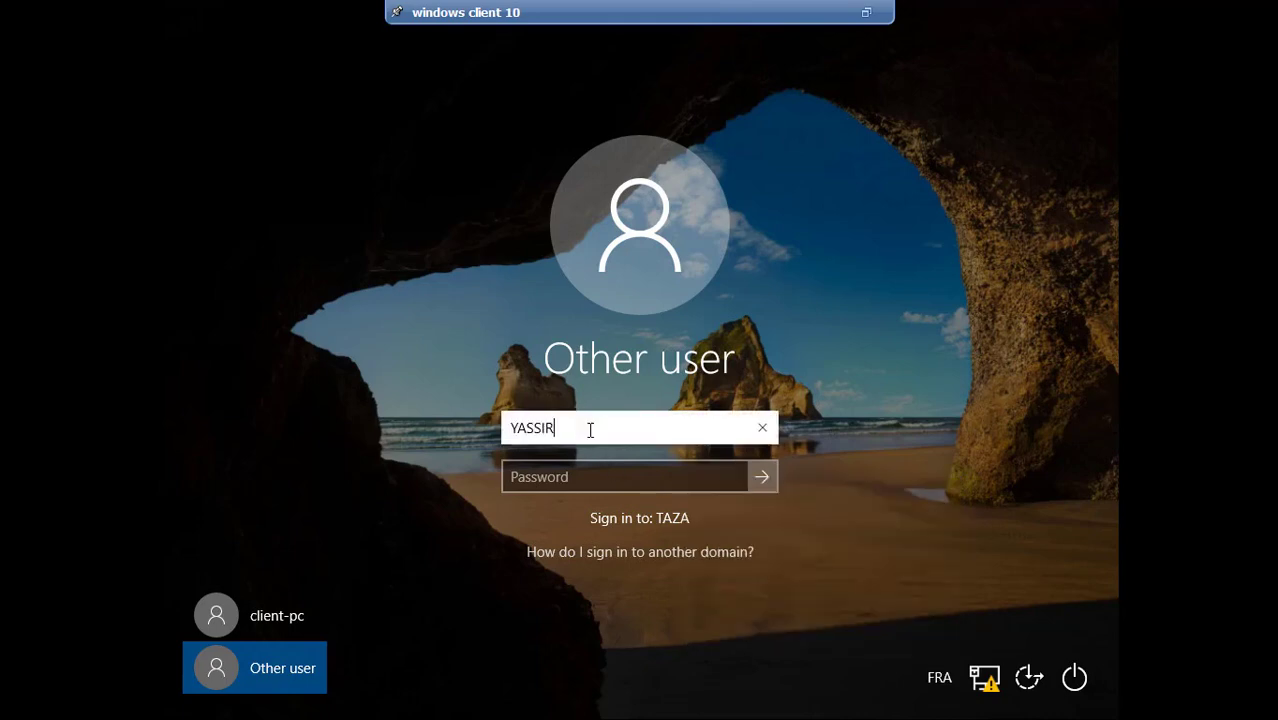
key("Tab")
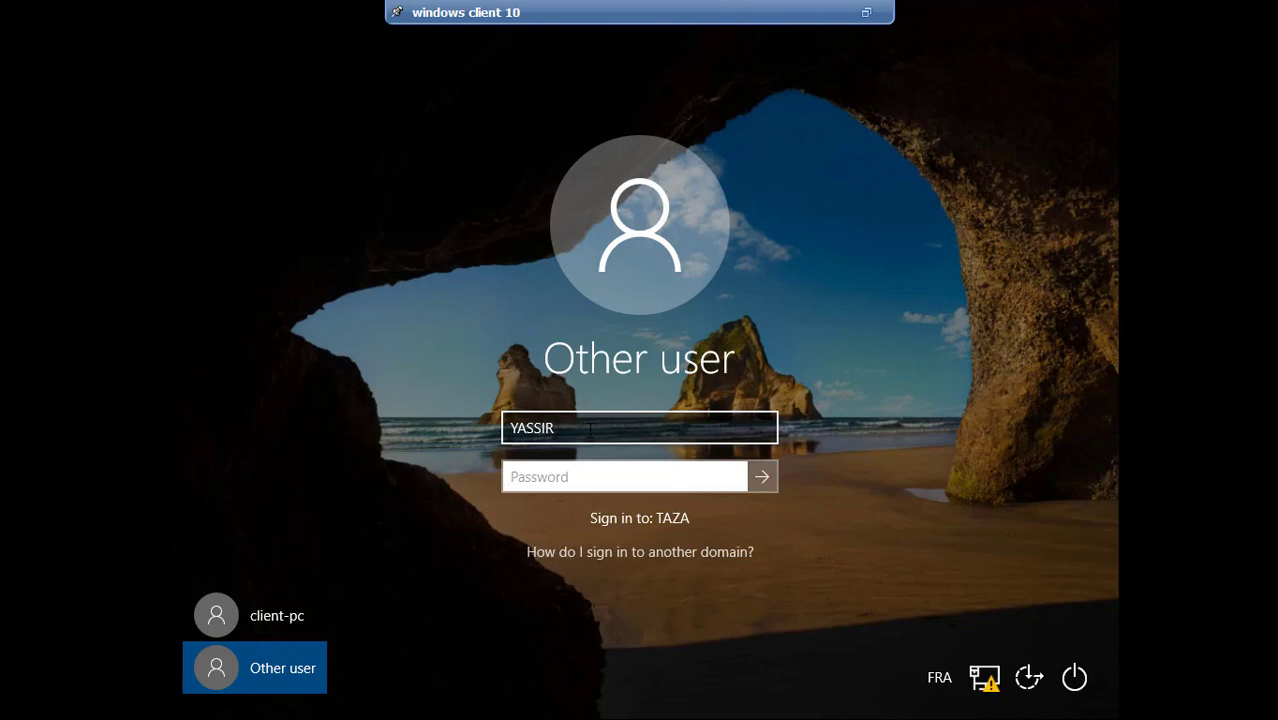
left_click(552, 480)
type("••••")
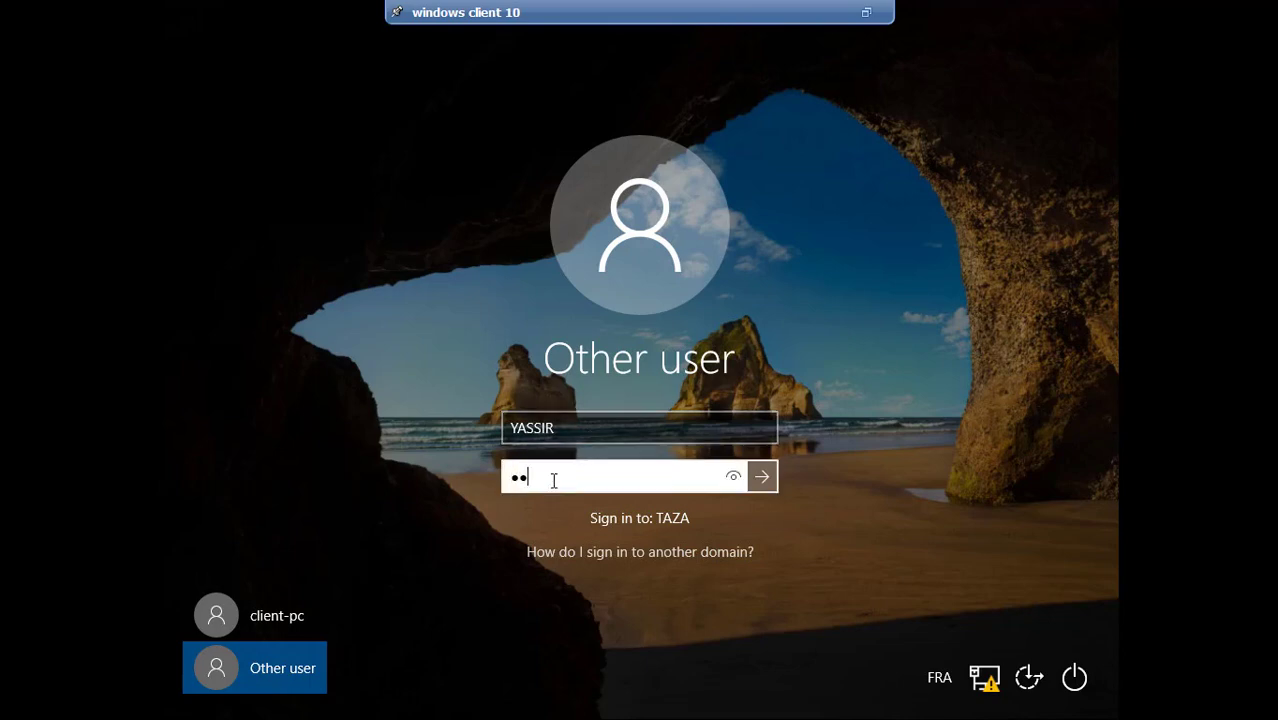
key("Caps_Lock")
type("••••••")
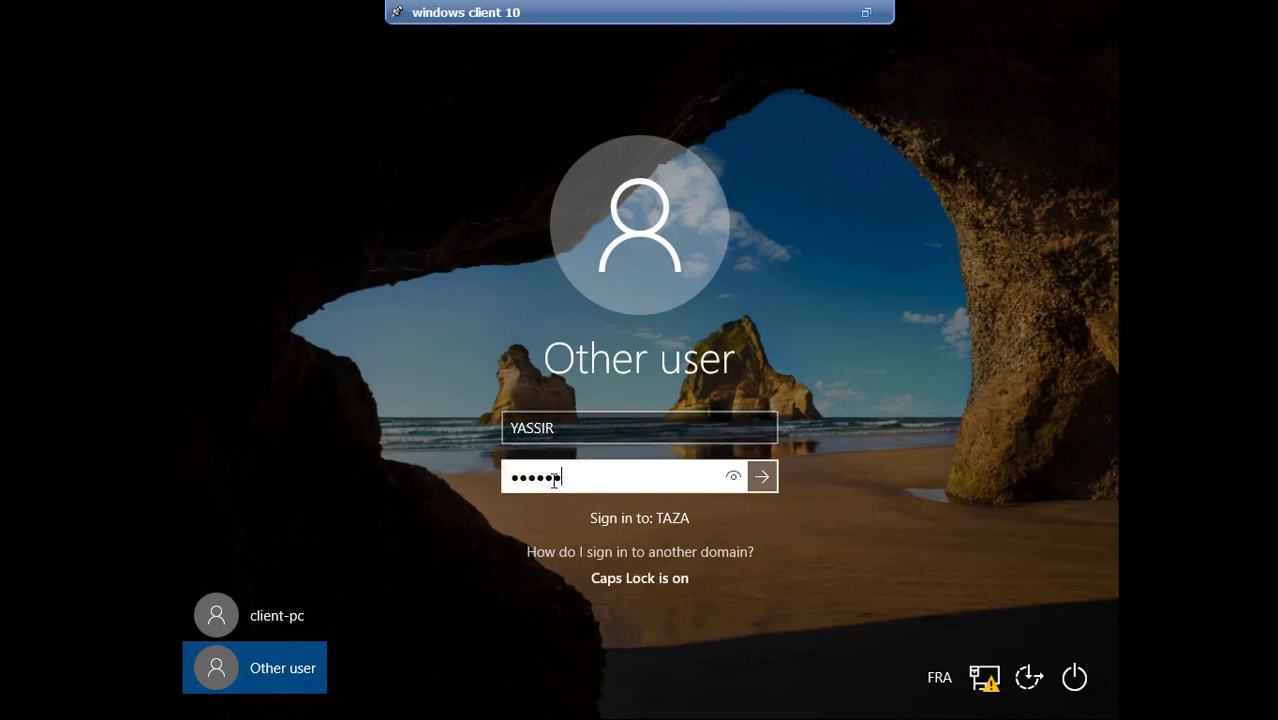
type("••")
key("Return")
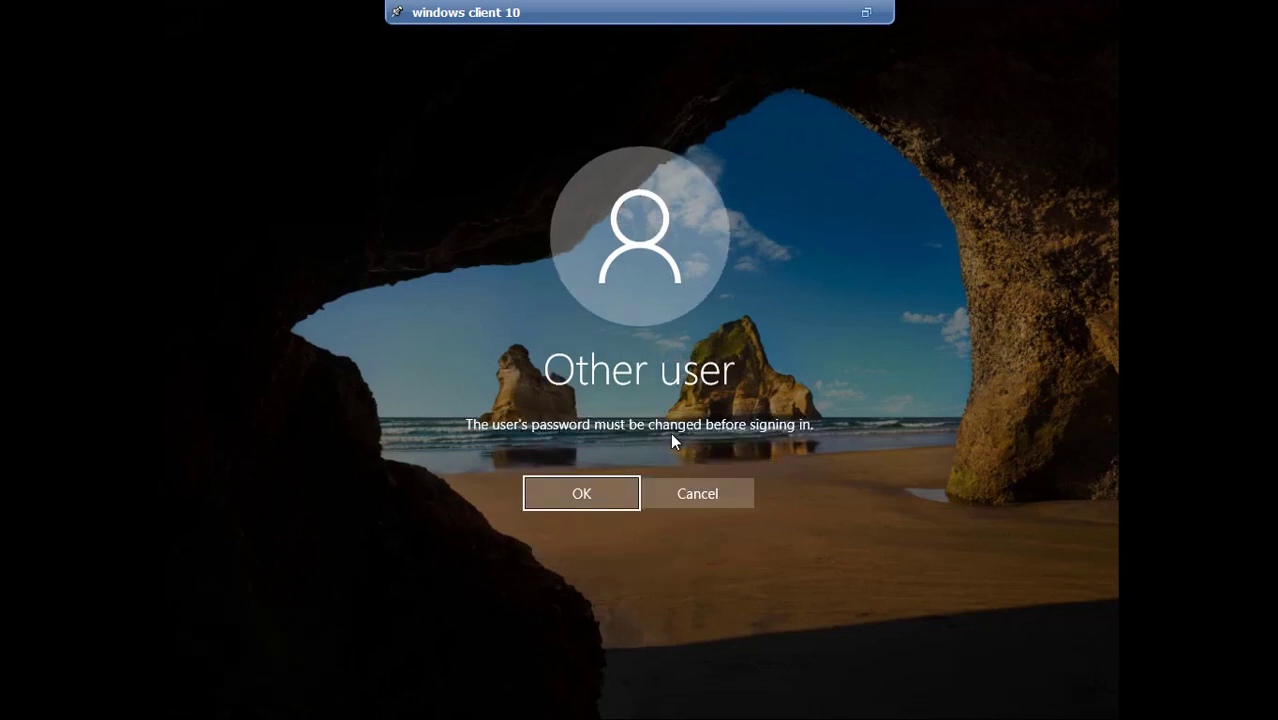
Enter and confirm a new password for the TAZA user, then acknowledge the password-changed message
left_click(592, 488)
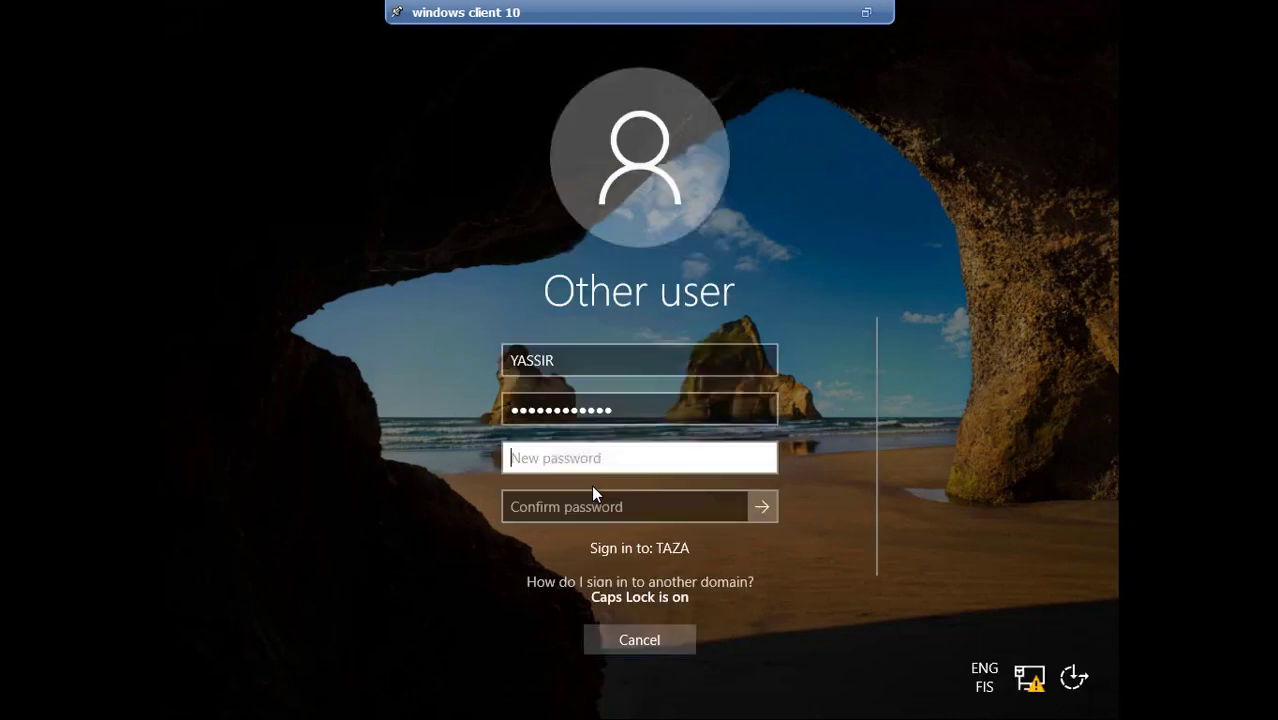
type("*****")
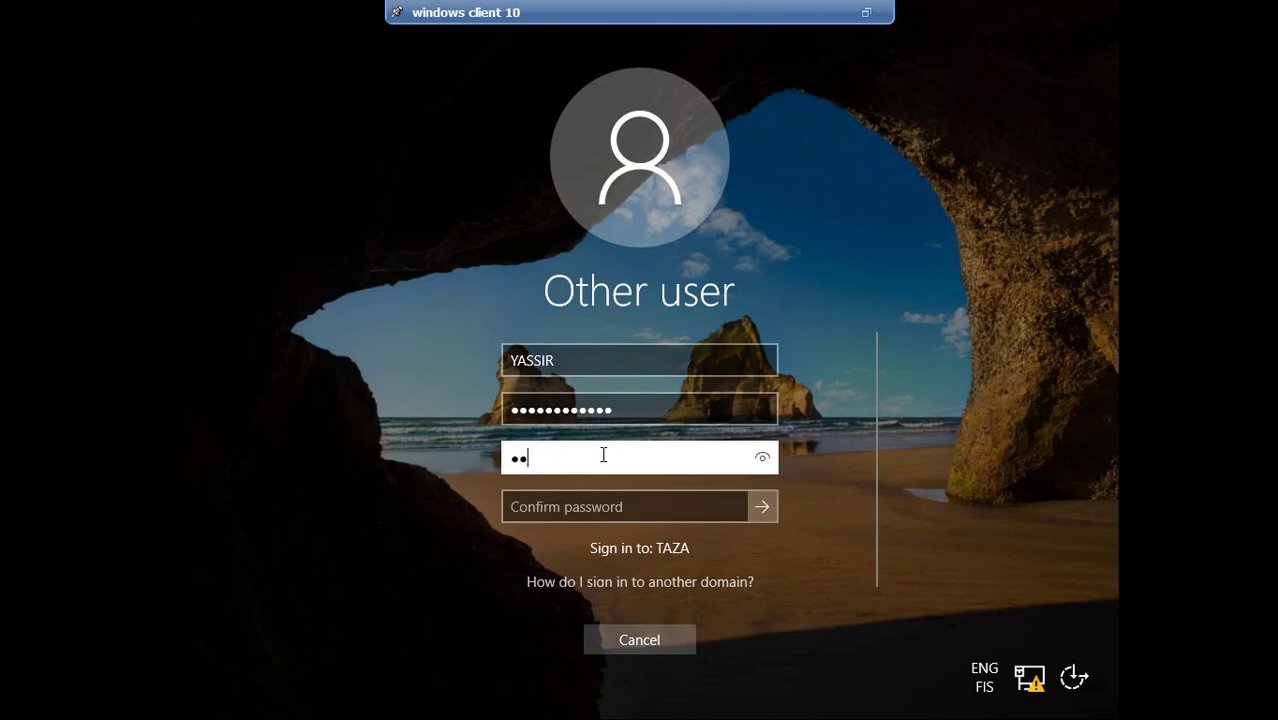
type("***")
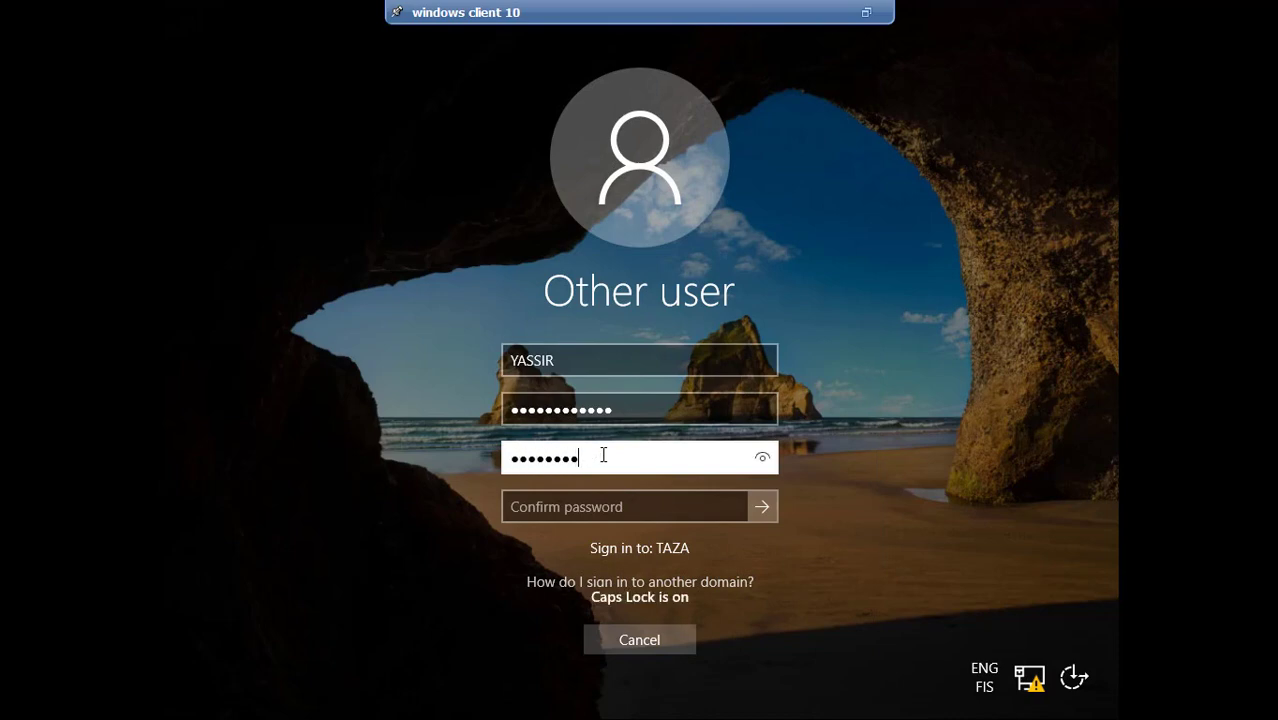
type("****")
key("Tab")
key("Caps_Lock")
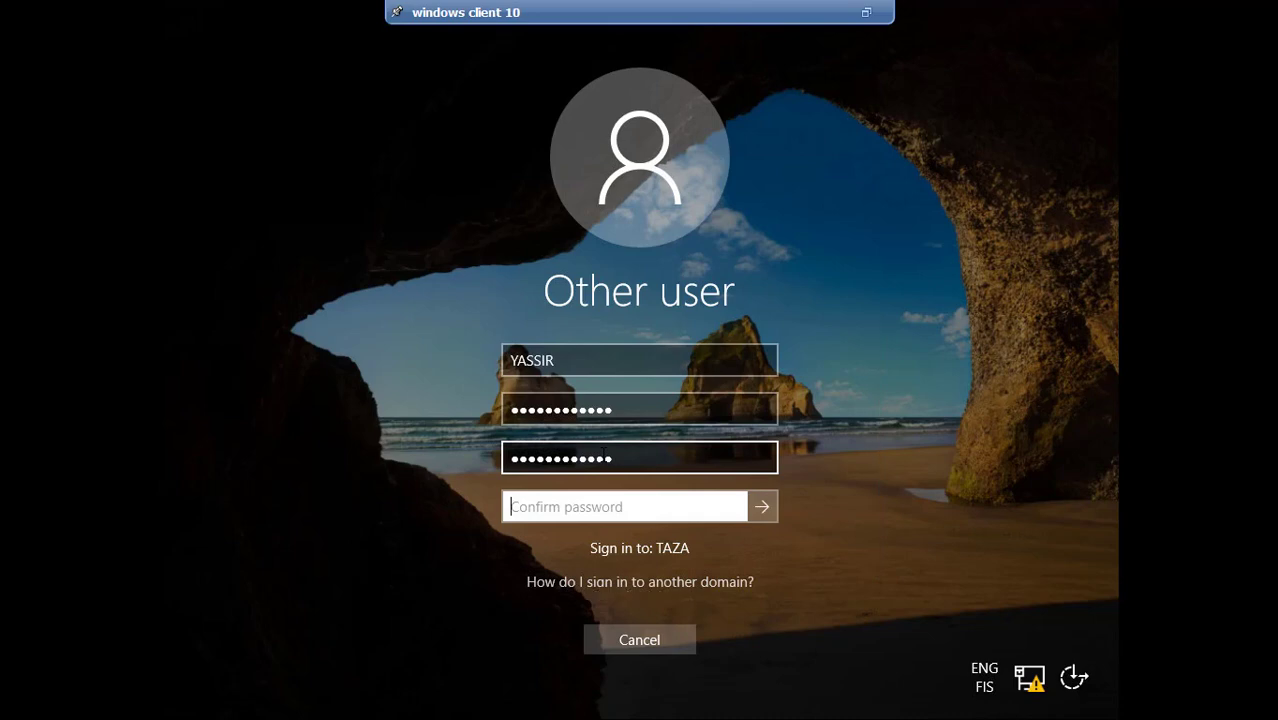
type("*******")
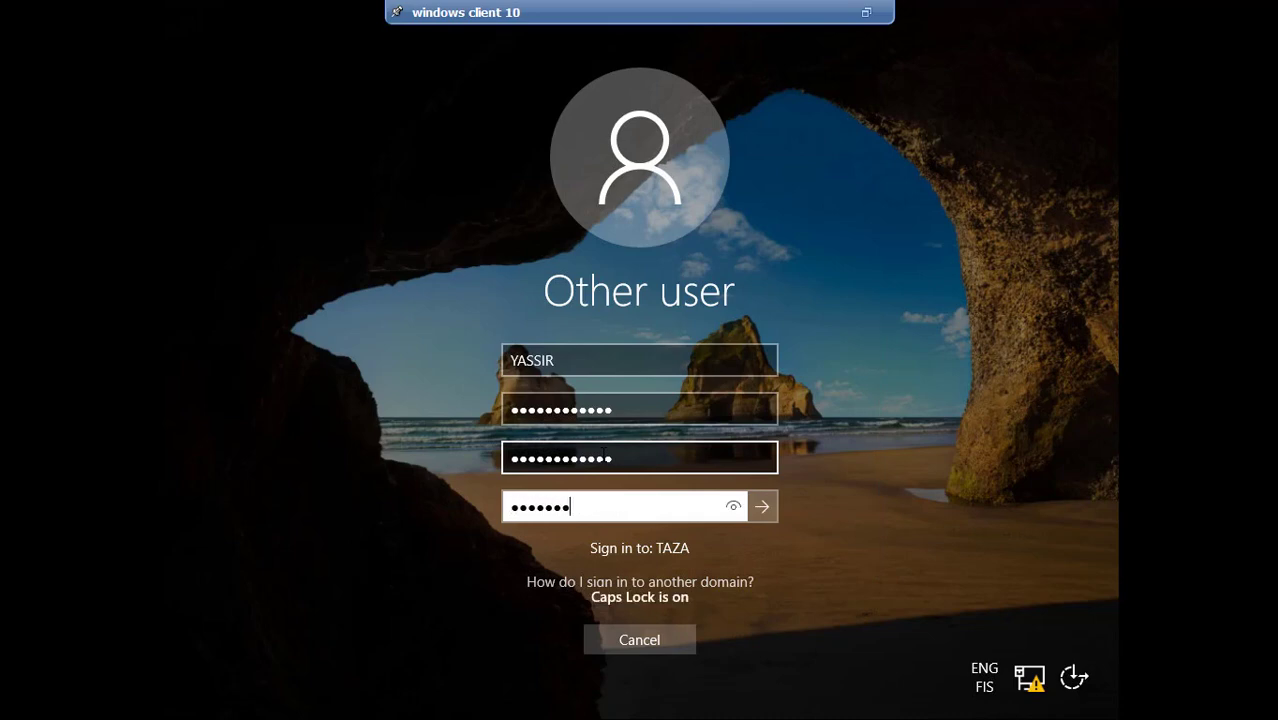
type("*****")
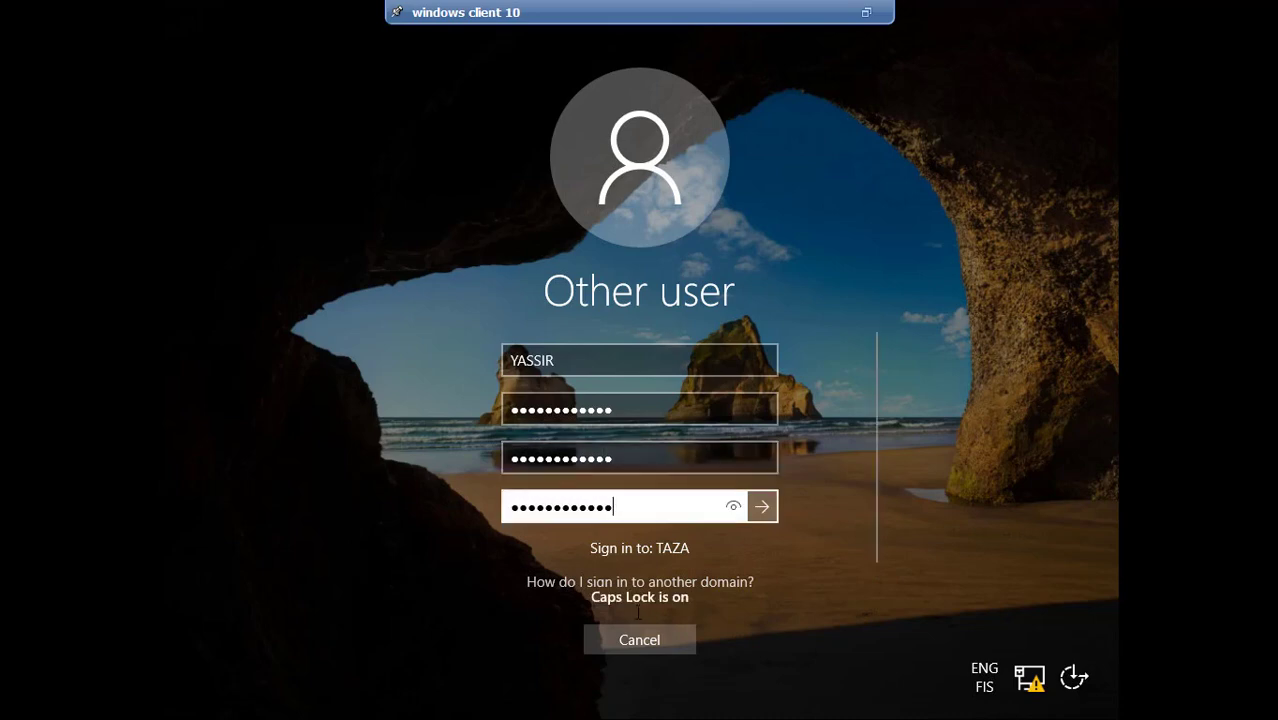
left_click(762, 507)
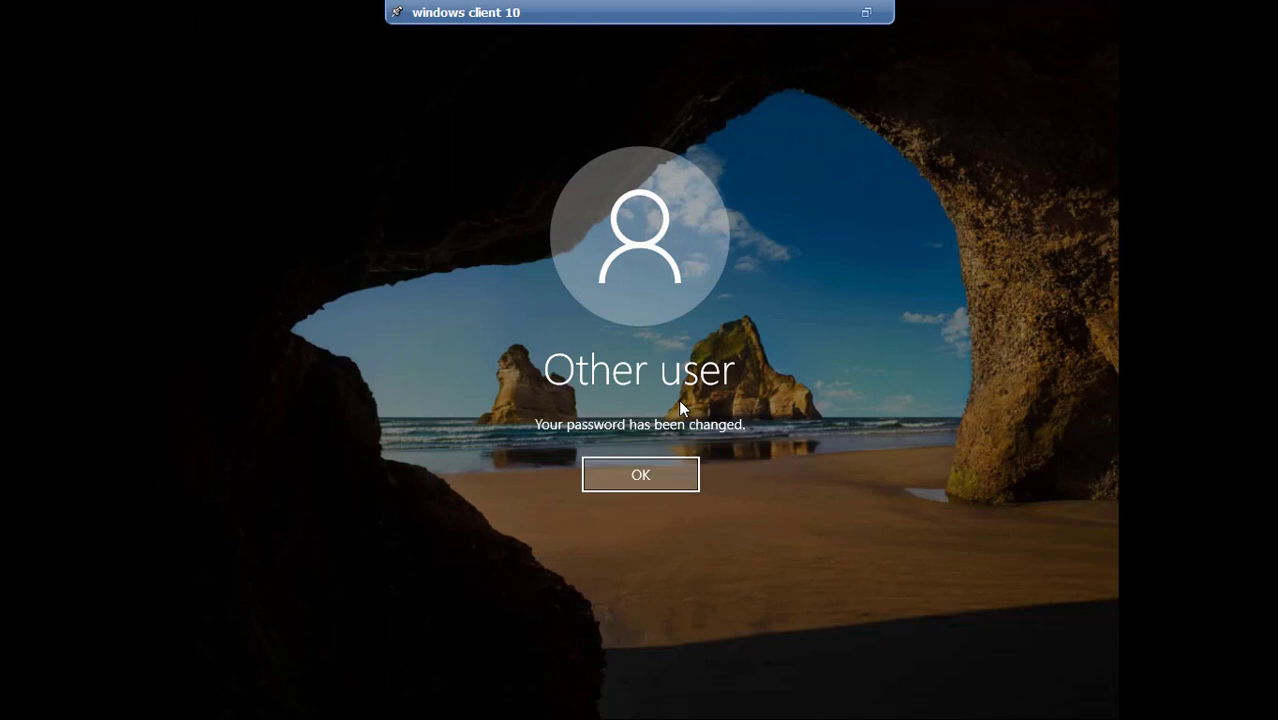
left_click(646, 464)
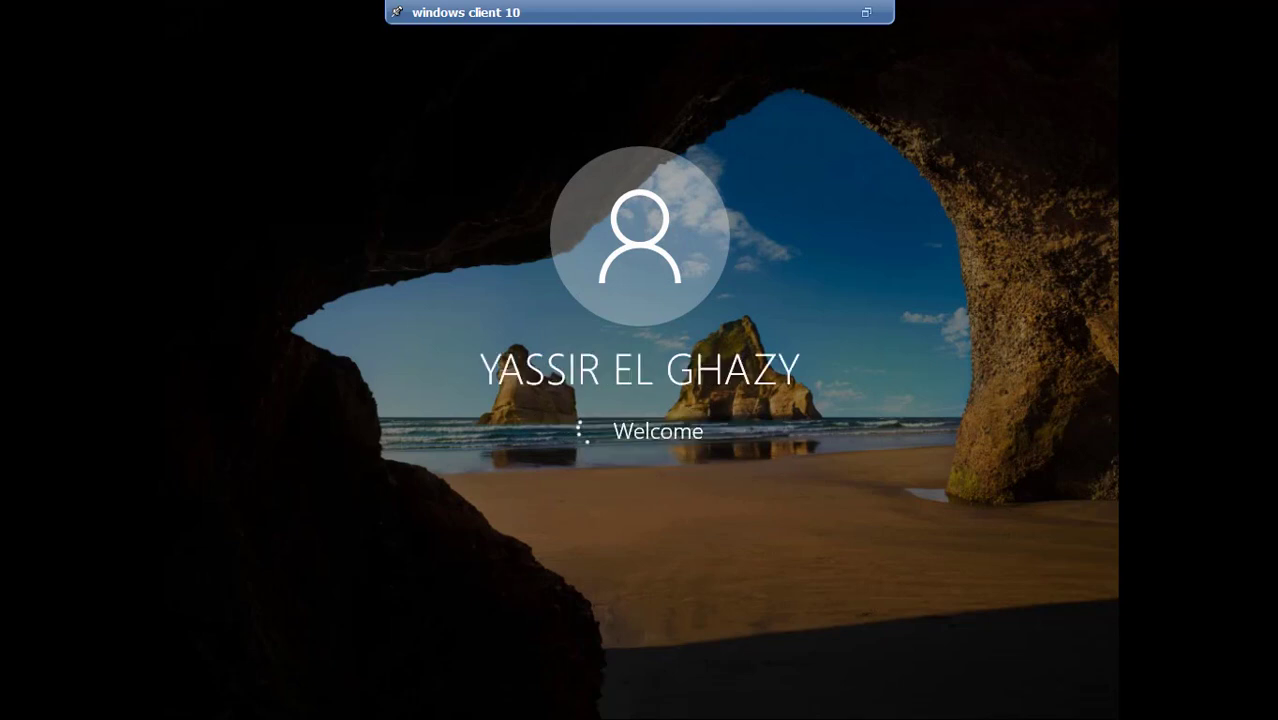